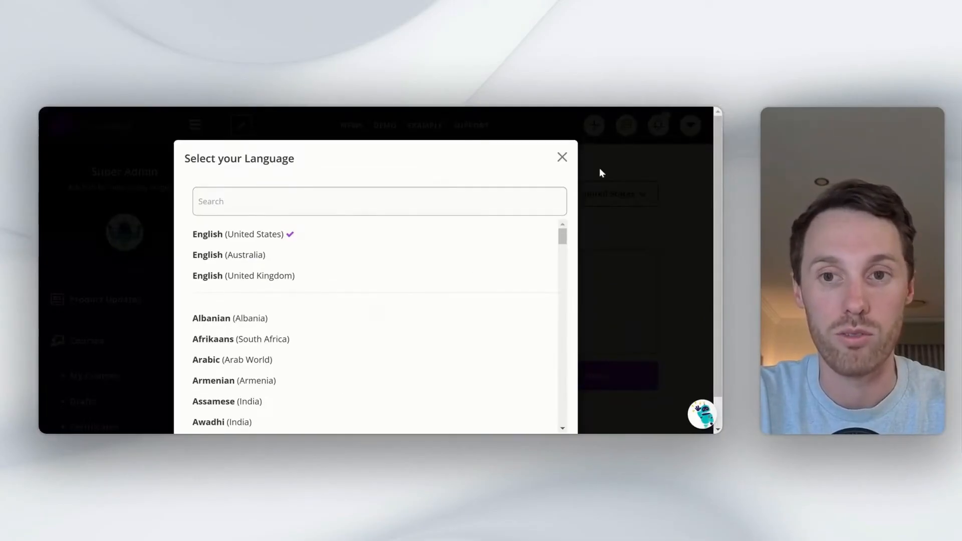
Dismiss the language selection and submit "Selling residential real estate in Australia" as the course description.
left_click(563, 157)
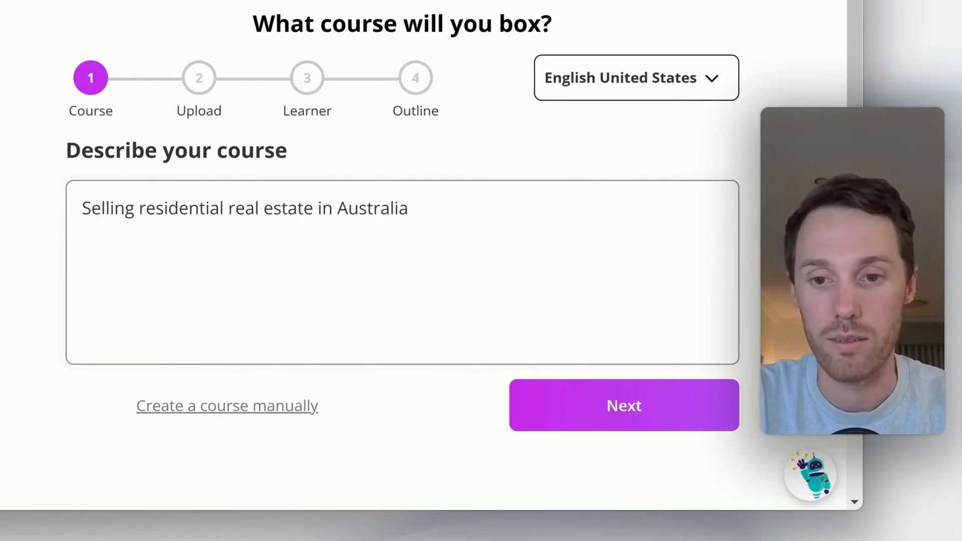
left_click(612, 397)
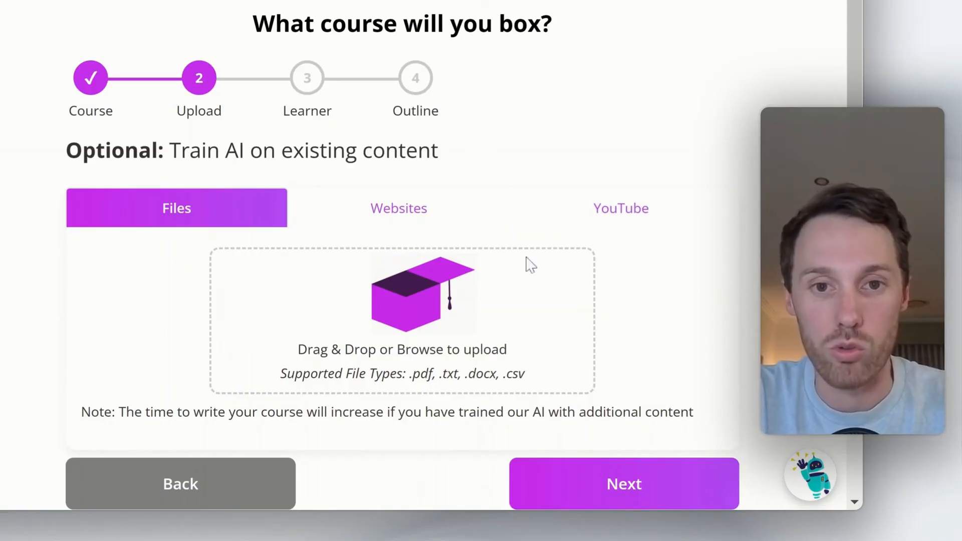
Skip the optional AI training content and submit the learner description "Aspiring real estate agents in Australia with a beginners level of knowledge".
left_click(628, 494)
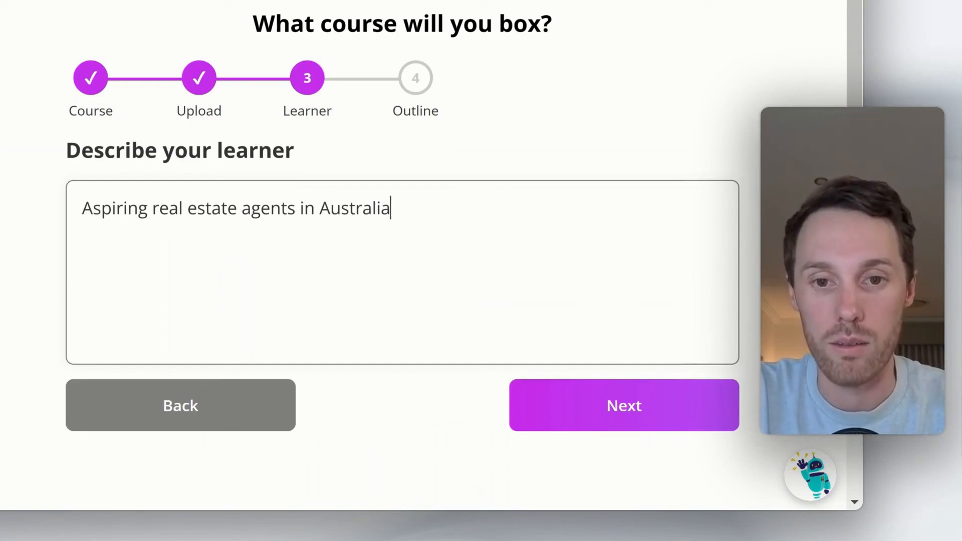
type("with a beginners lev")
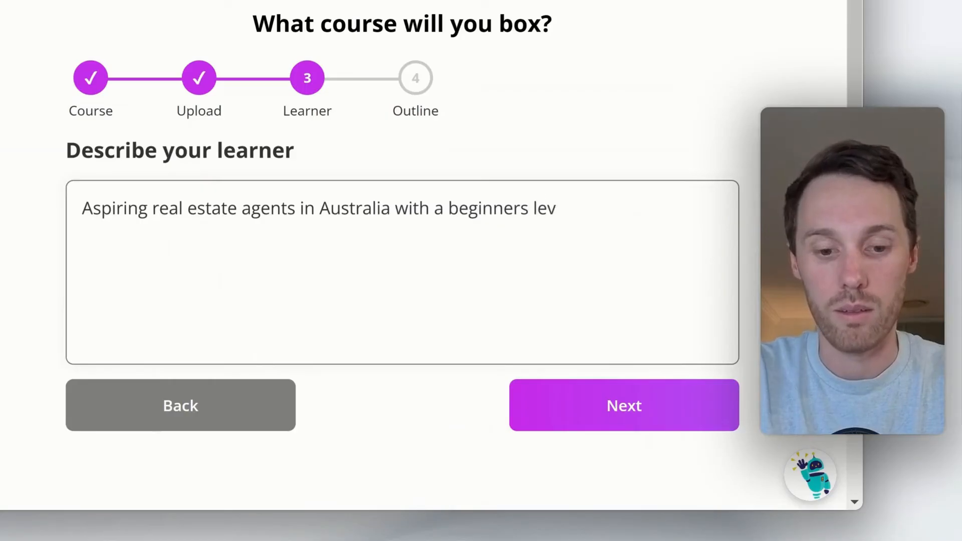
type("el of knowledge")
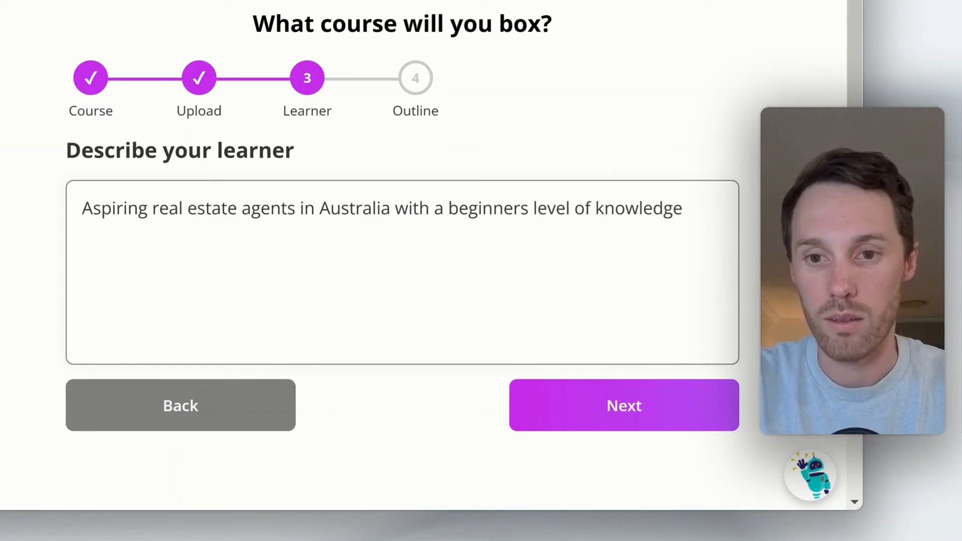
left_click(610, 409)
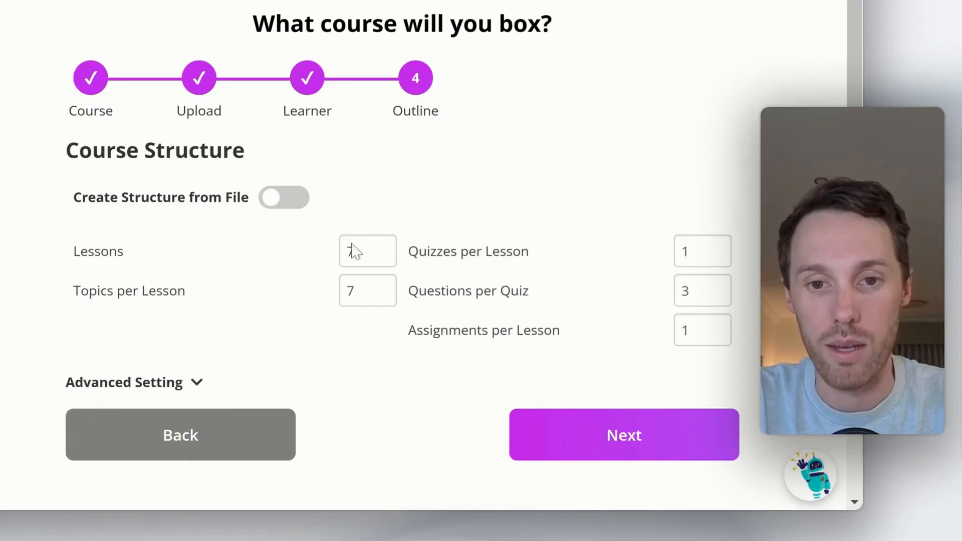
Set the course structure to 3 lessons, 4 topics per lesson and 4 questions per quiz.
left_click(384, 255)
left_click(383, 256)
left_click(384, 255)
left_click(384, 255)
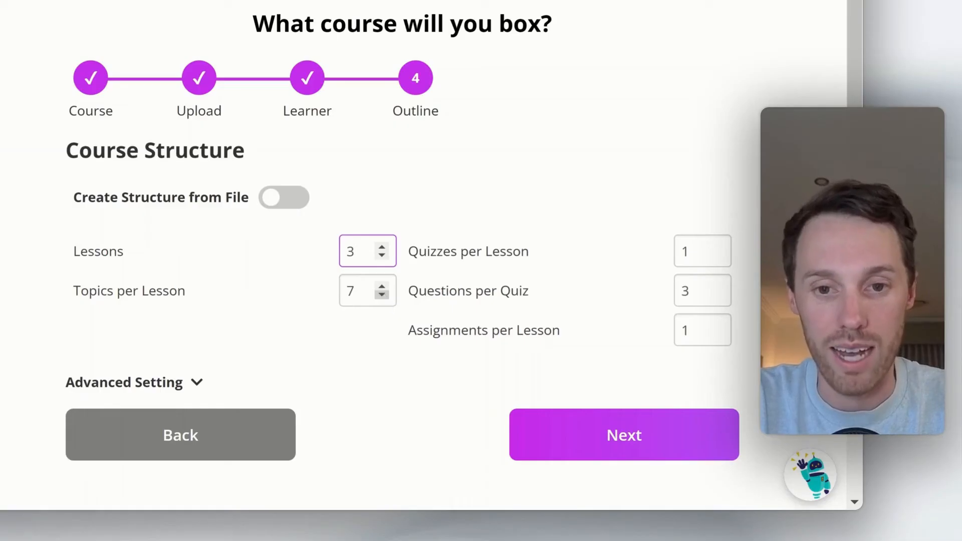
left_click(382, 295)
left_click(382, 294)
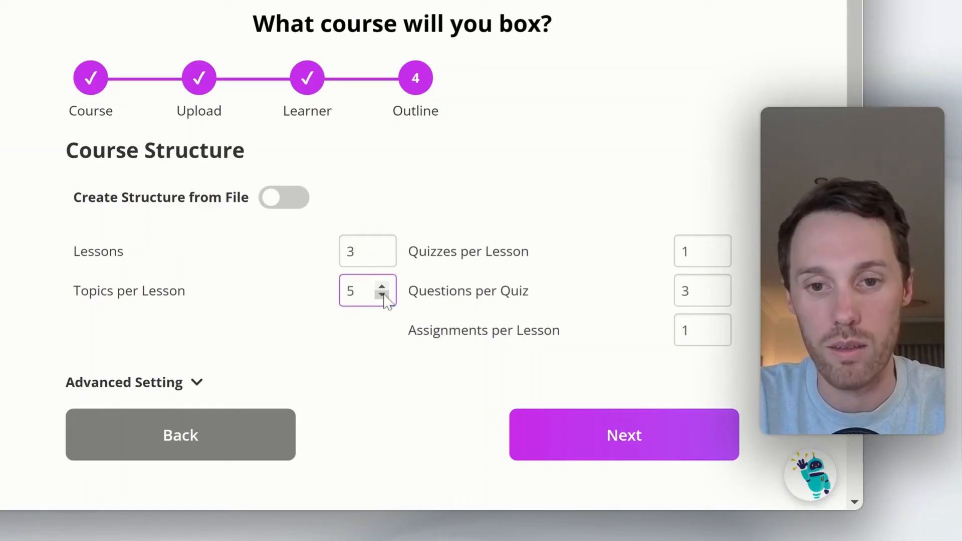
left_click(382, 294)
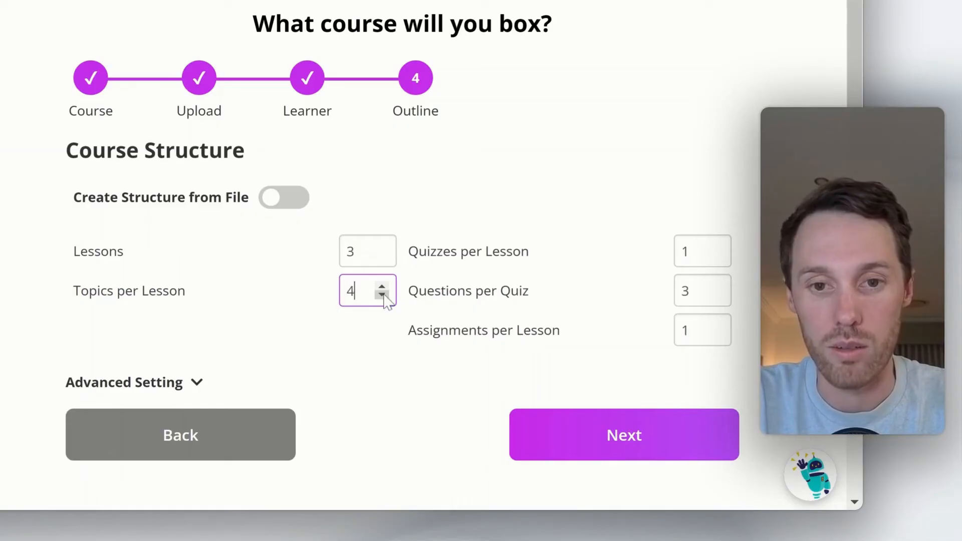
left_click(720, 286)
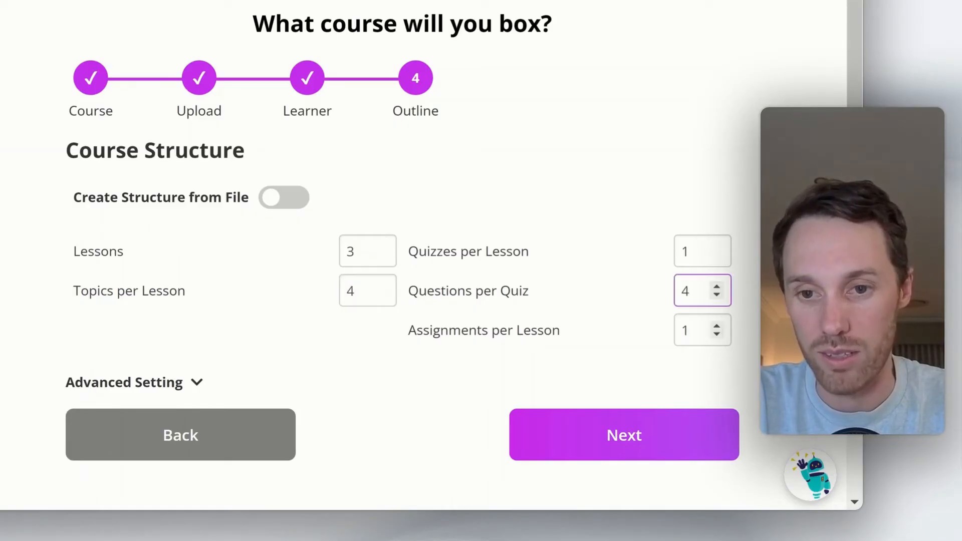
Review the advanced course structure settings and generate the course outline with their default values.
scroll(281, 299, "down", 2)
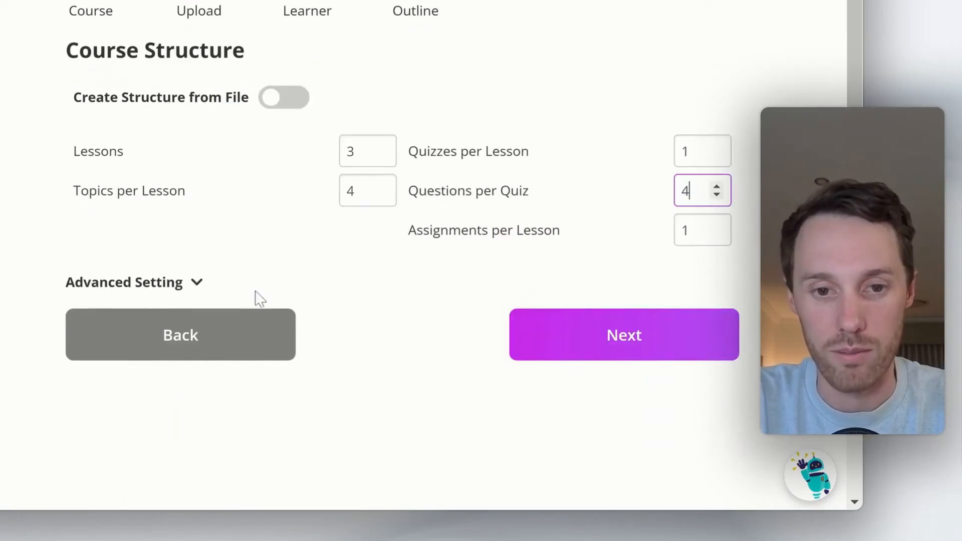
left_click(201, 286)
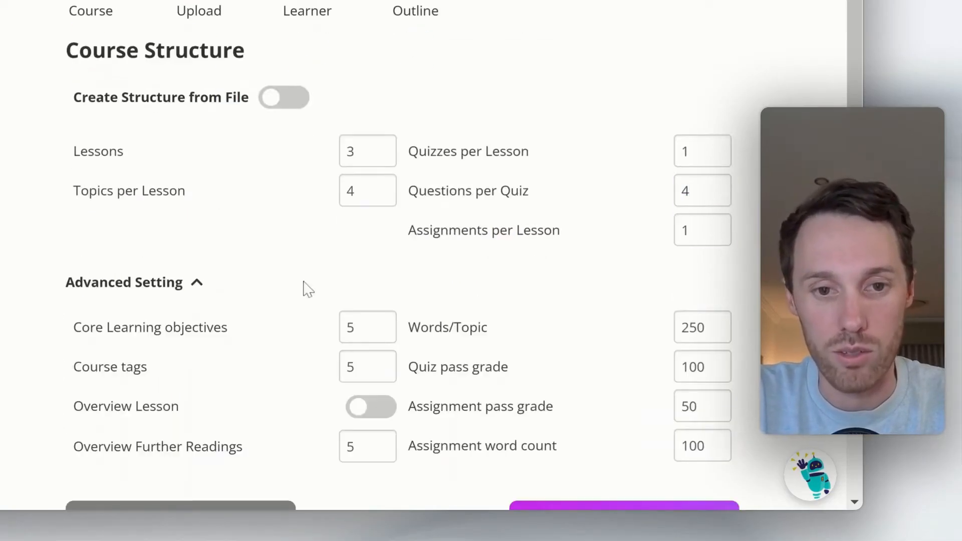
scroll(303, 288, "down", 2)
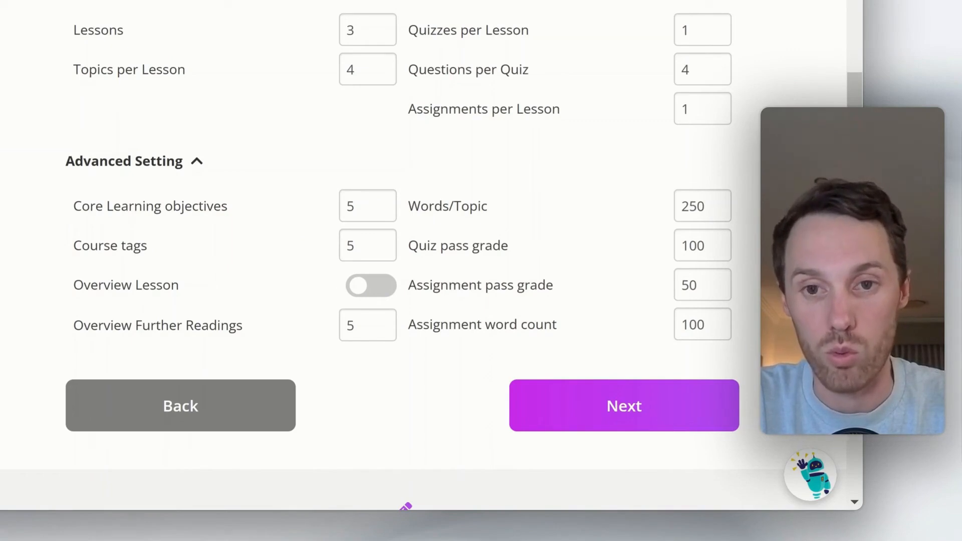
scroll(576, 469, "up", 2)
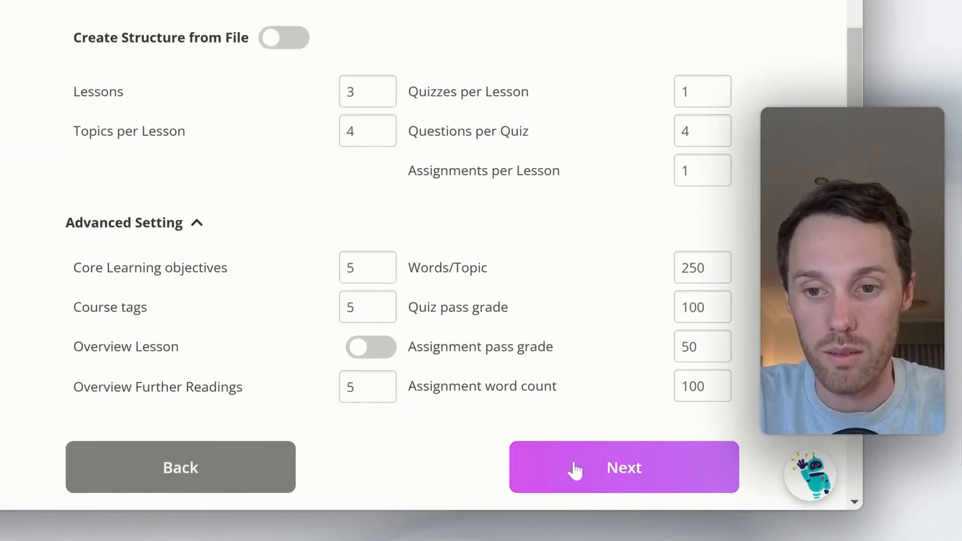
left_click(575, 471)
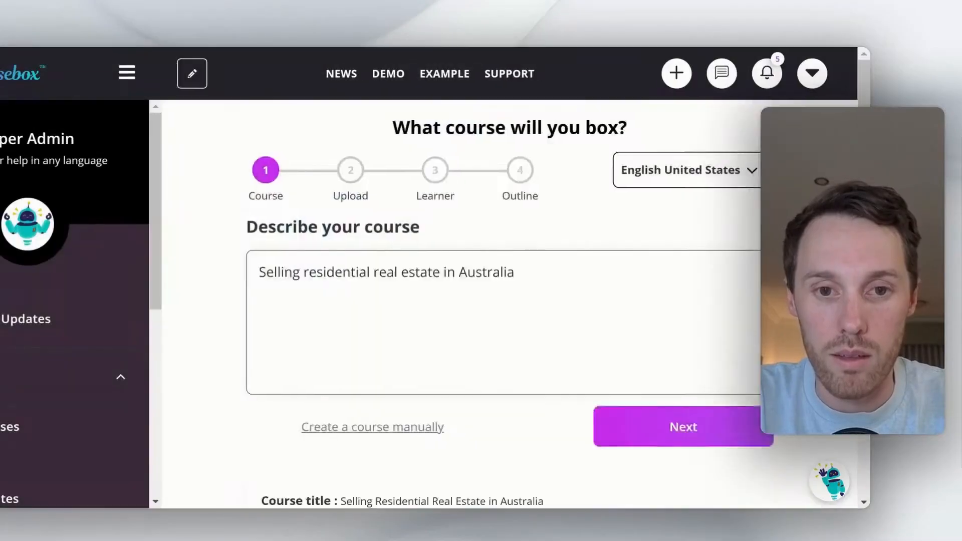
Try removing the word "Residential" from the course title and undo the deletion.
scroll(431, 300, "down", 5)
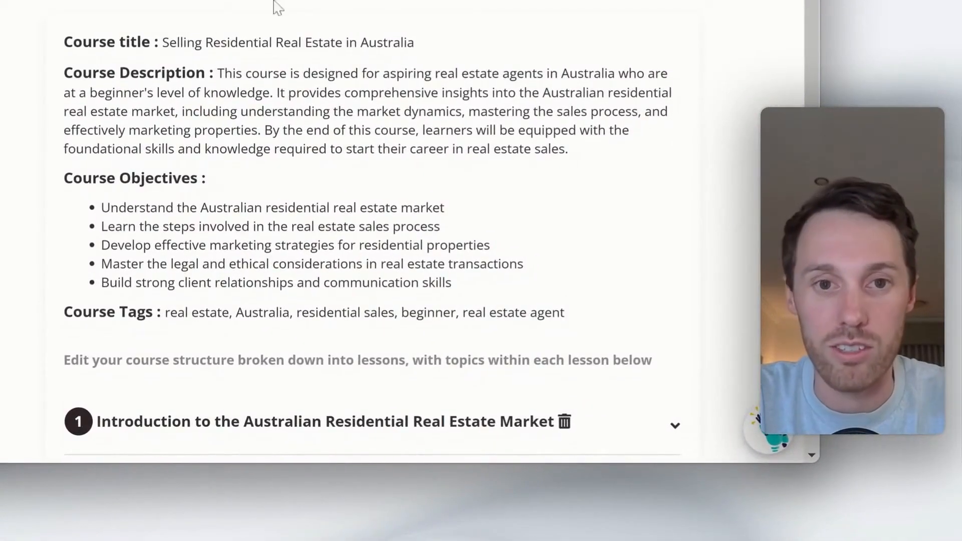
left_click(231, 42)
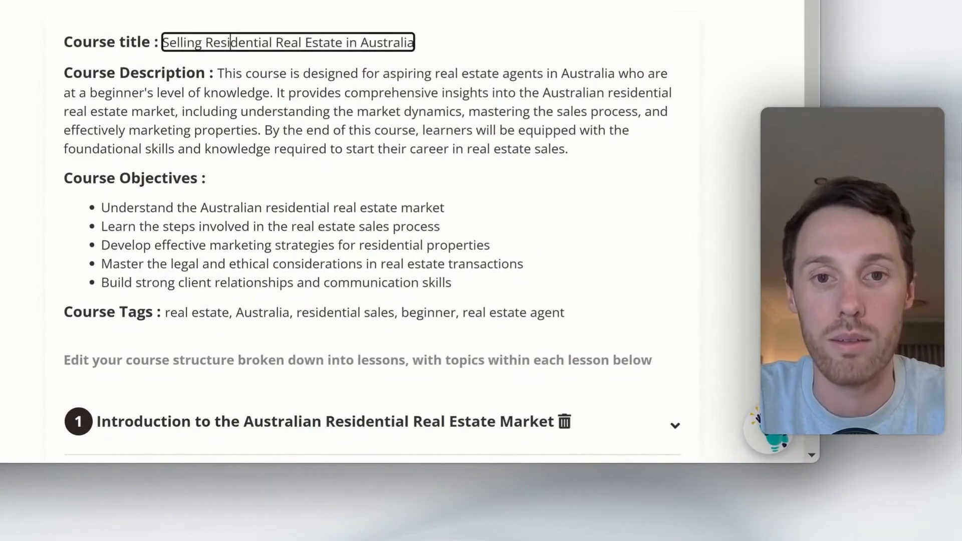
double_click(246, 42)
key("BackSpace")
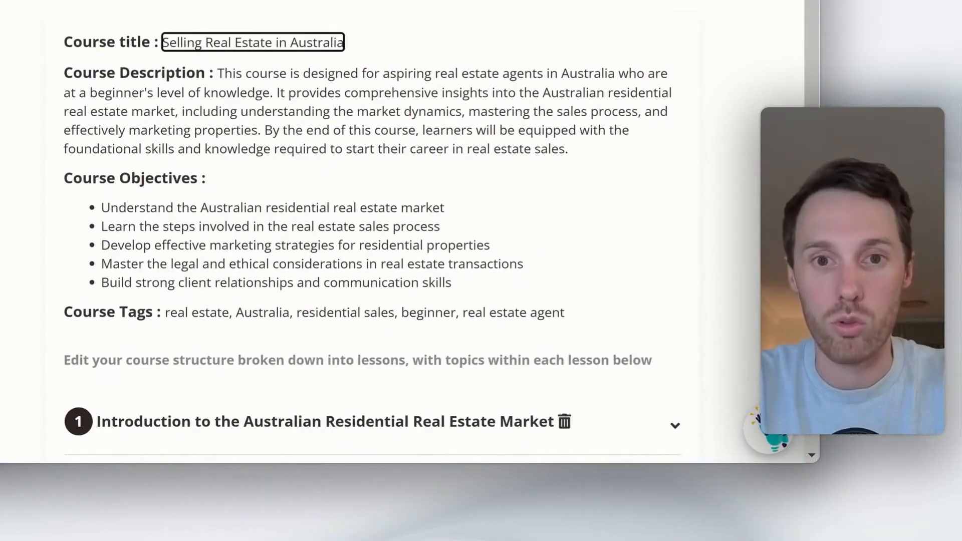
key("ctrl+z")
Collapse the three lessons in the outline and reopen the first to review its topics, quiz and assignment.
scroll(436, 112, "down", 5)
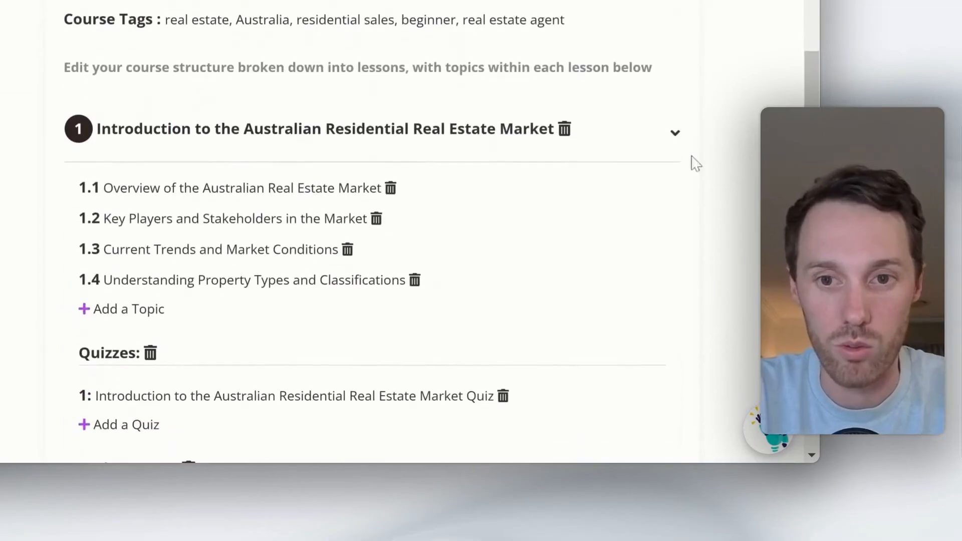
left_click(654, 133)
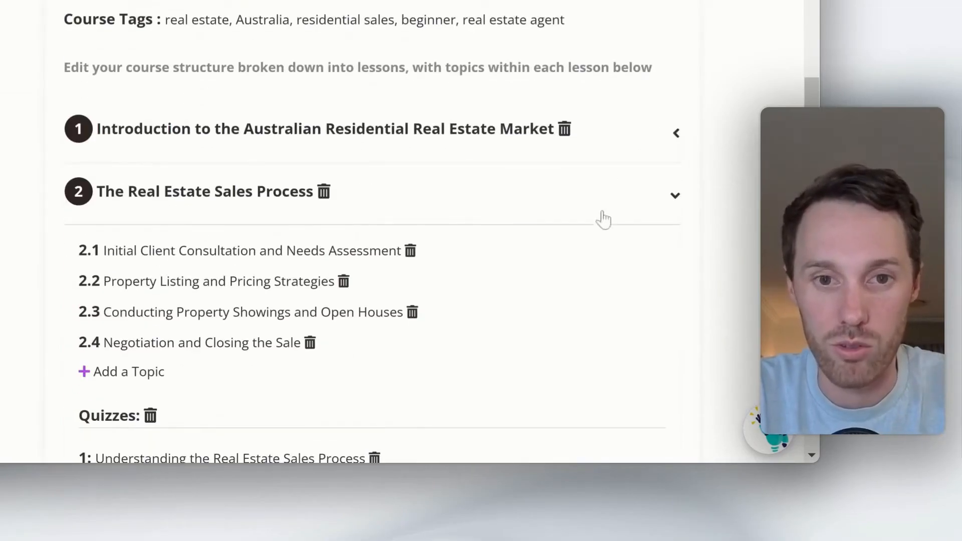
left_click(526, 197)
left_click(511, 260)
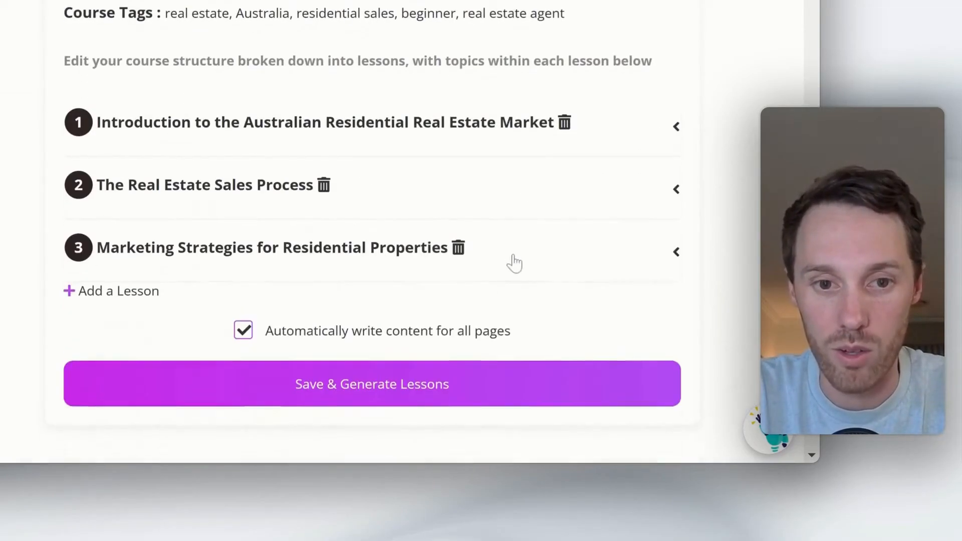
scroll(511, 260, "down", 1)
left_click(620, 98)
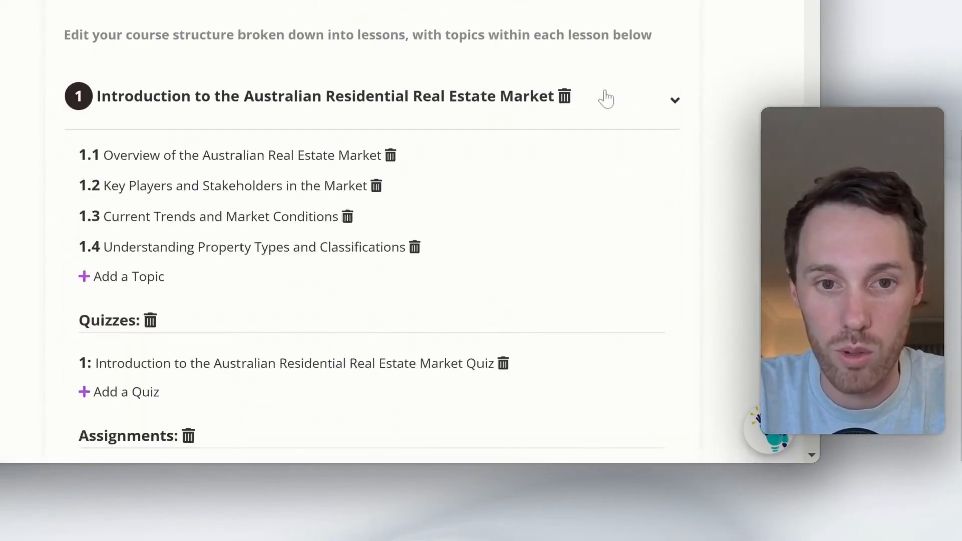
scroll(230, 155, "down", 3)
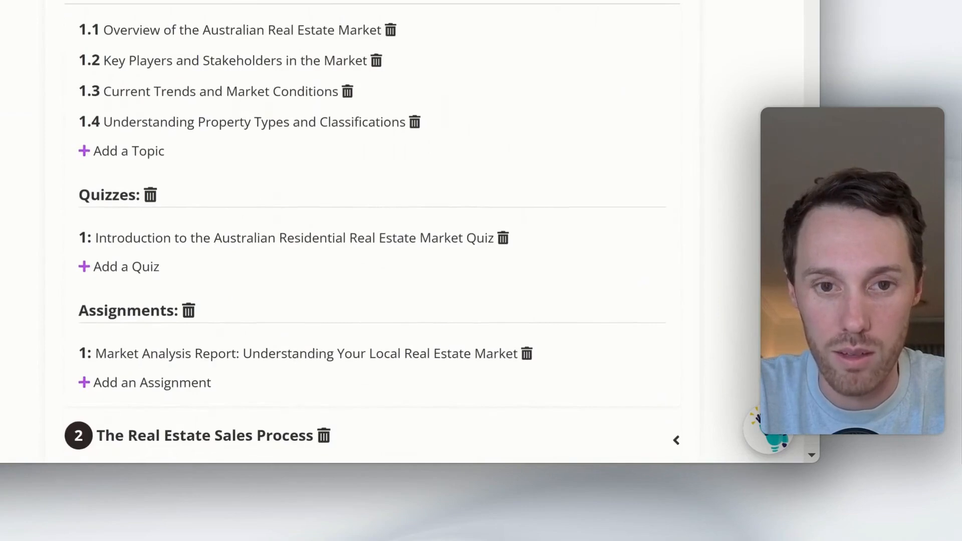
scroll(256, 155, "down", 3)
scroll(372, 232, "up", 3)
Add a fifth topic to the first lesson of the outline and delete that topic again.
left_click(193, 90)
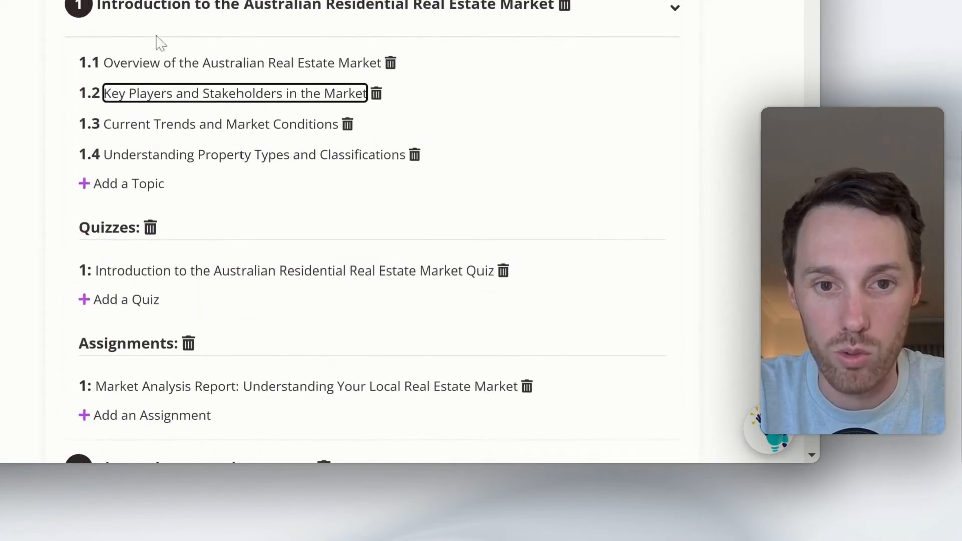
left_click(85, 186)
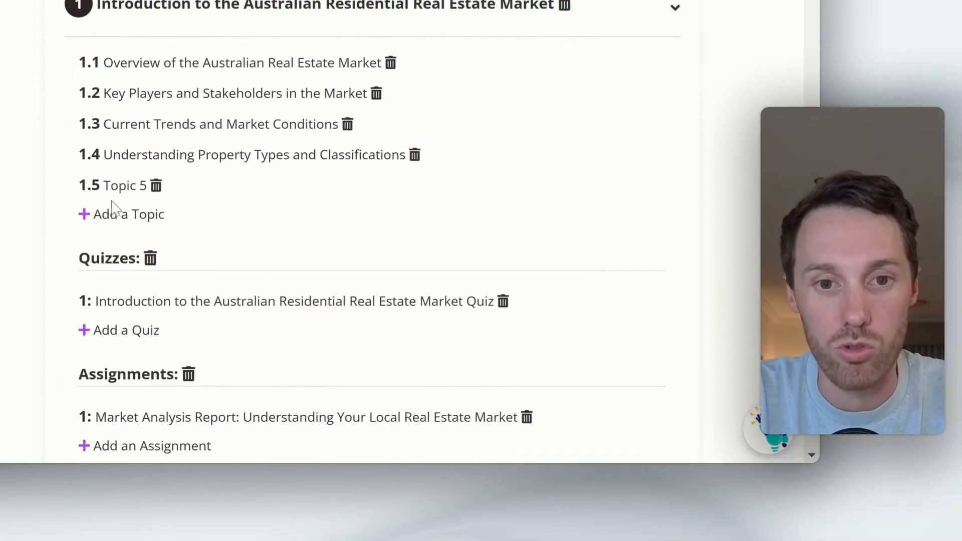
left_click(154, 185)
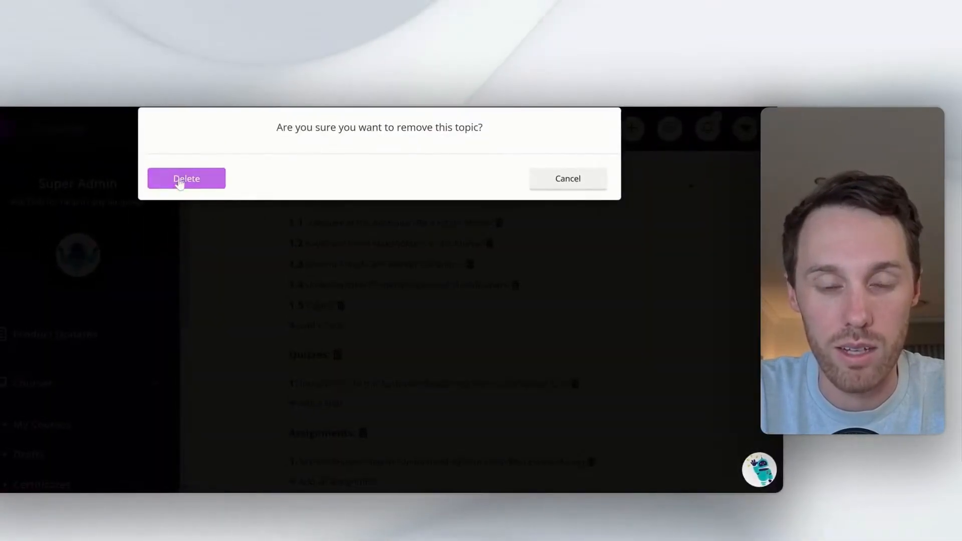
left_click(178, 182)
Save the outline and generate the lessons with content written automatically for all pages, acknowledging the AI writing notice.
scroll(351, 301, "down", 1)
scroll(346, 320, "down", 2)
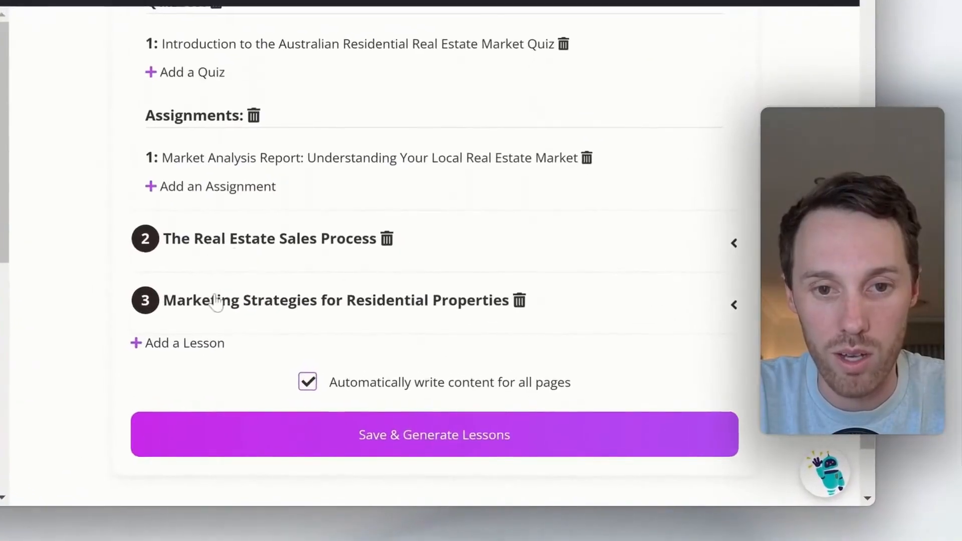
scroll(210, 348, "up", 15)
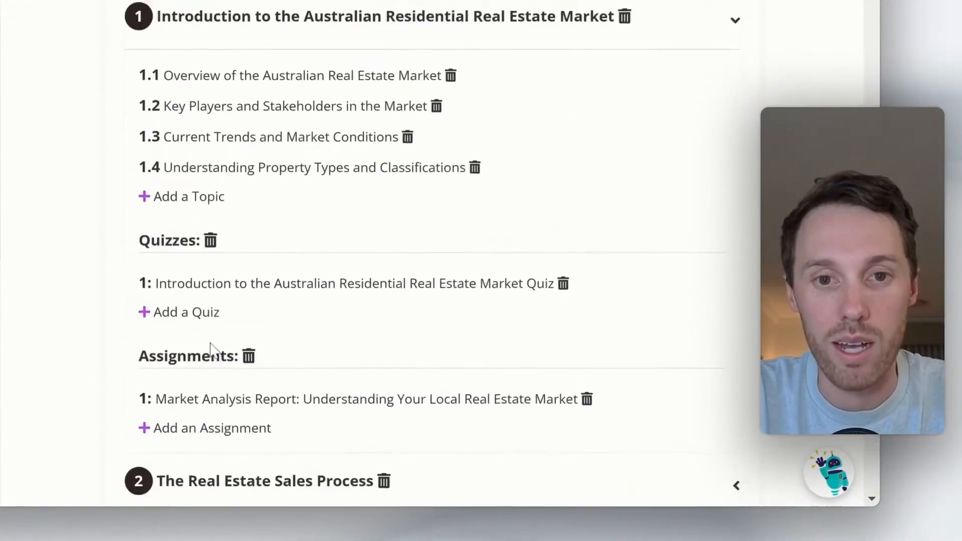
scroll(211, 350, "down", 15)
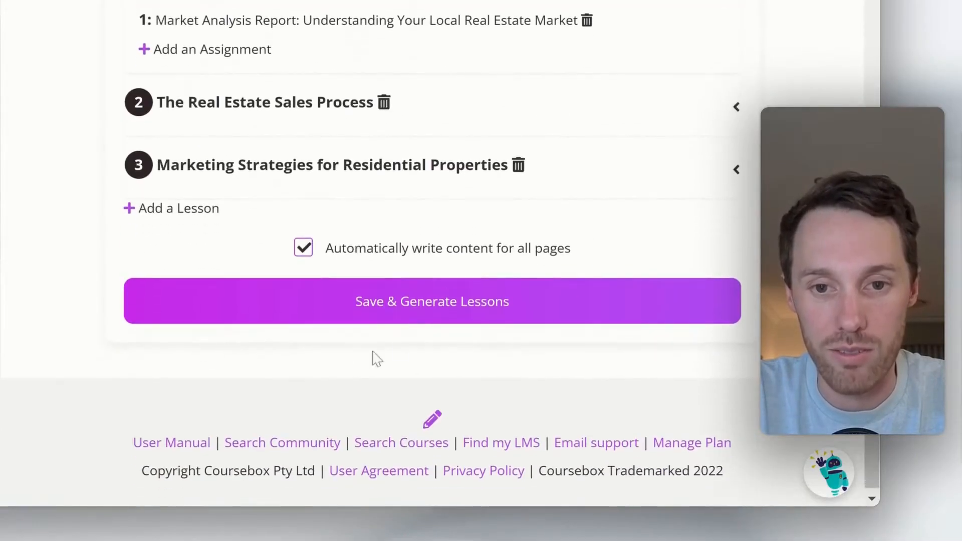
left_click(441, 313)
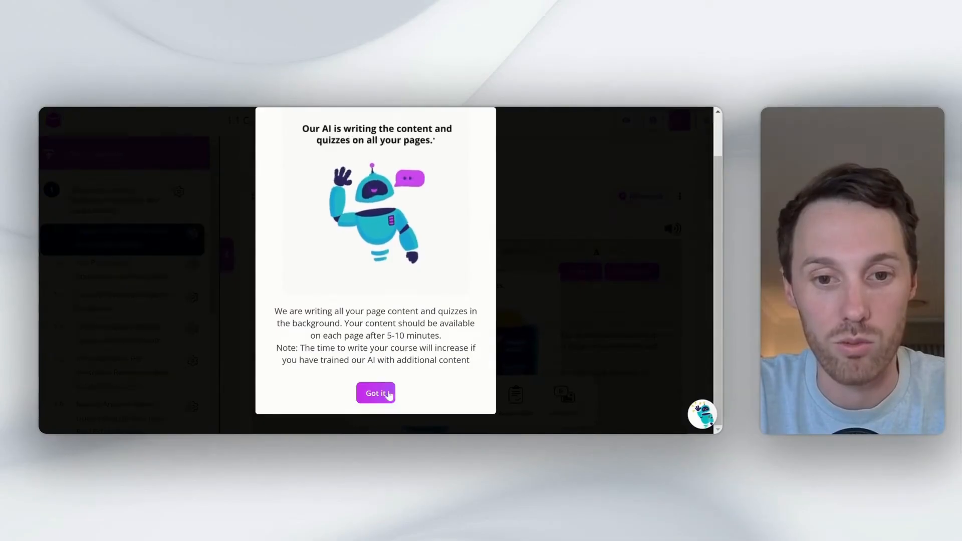
left_click(377, 393)
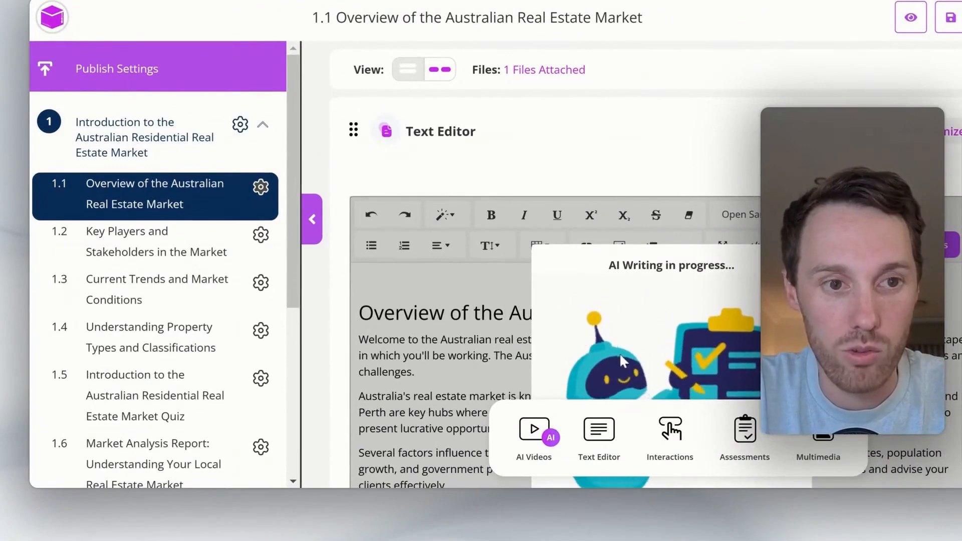
Look through the generated content of topic 1.1 and the list of lessons and topics in the course editor.
scroll(173, 326, "down", 1)
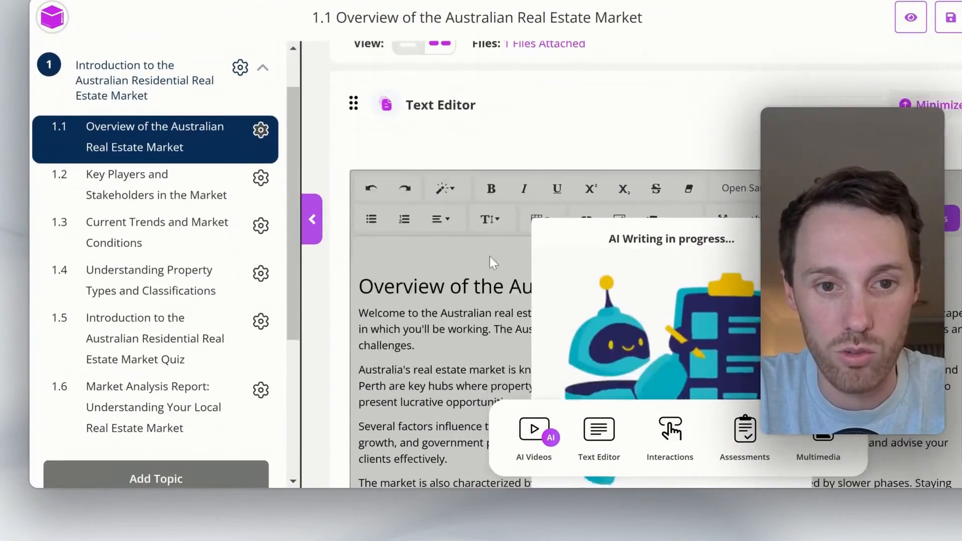
scroll(184, 269, "down", 2)
scroll(170, 200, "up", 3)
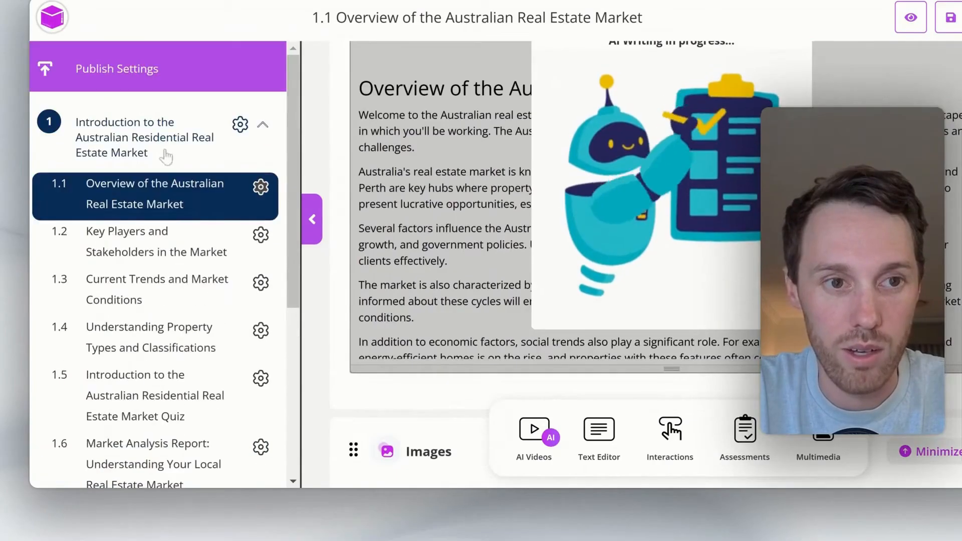
scroll(151, 200, "down", 6)
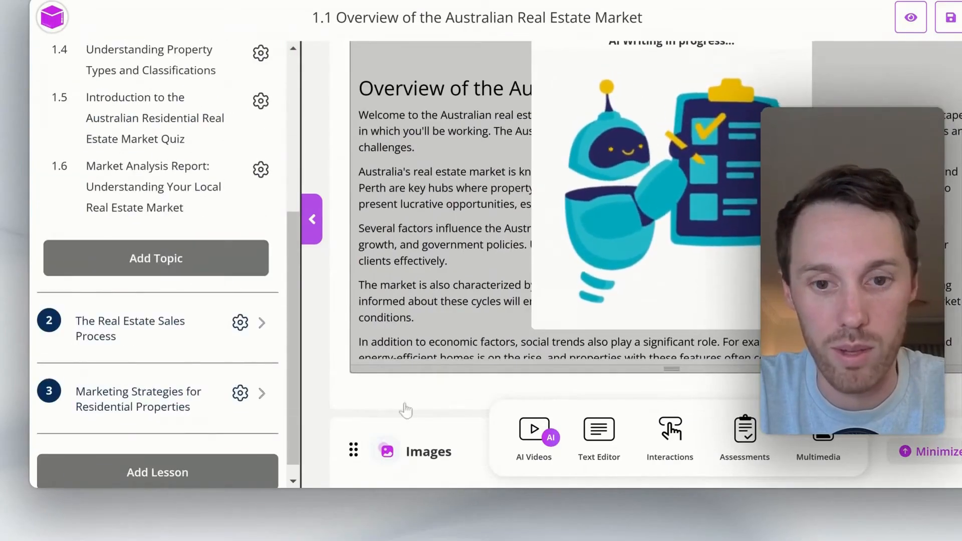
scroll(698, 226, "down", 6)
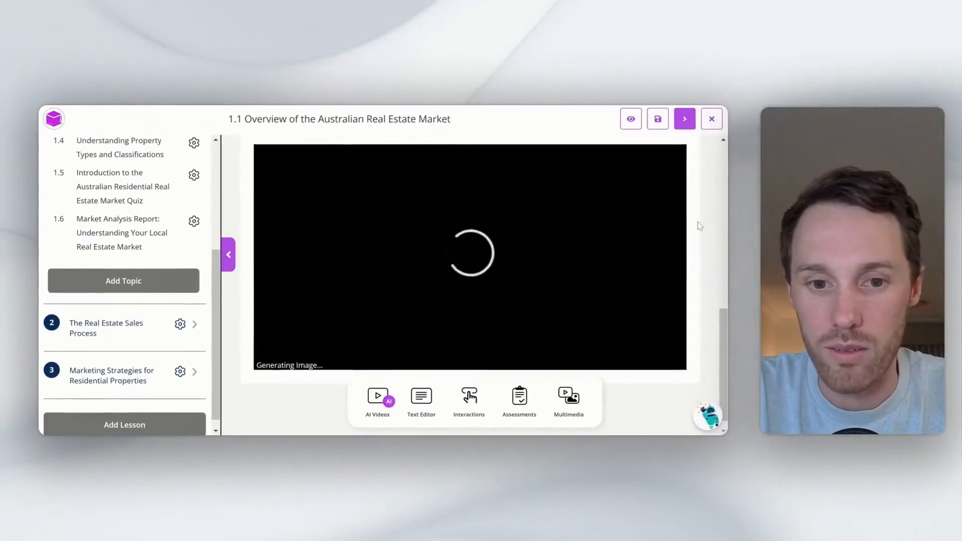
Review the generated text and images of topic 1.1 in the course editor.
scroll(695, 226, "up", 8)
scroll(695, 226, "down", 1)
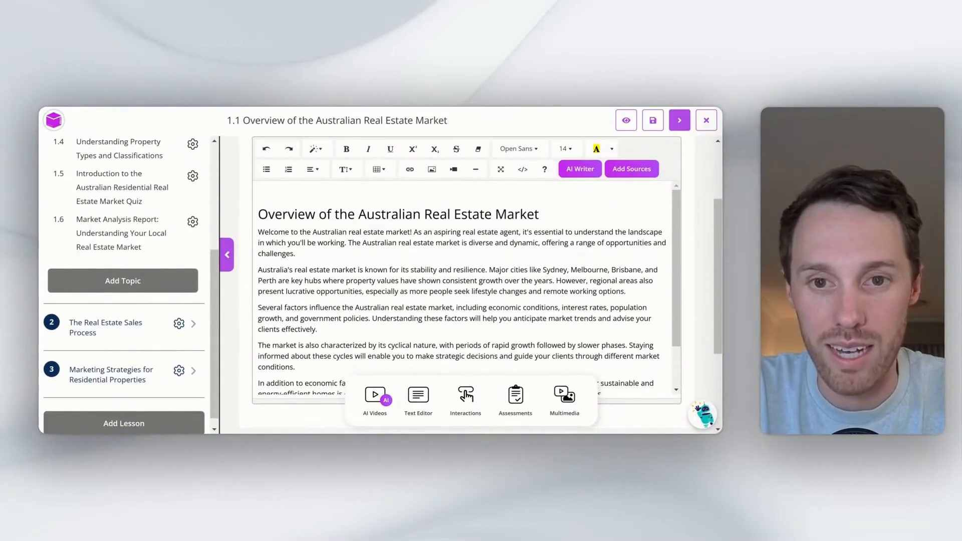
scroll(696, 255, "down", 5)
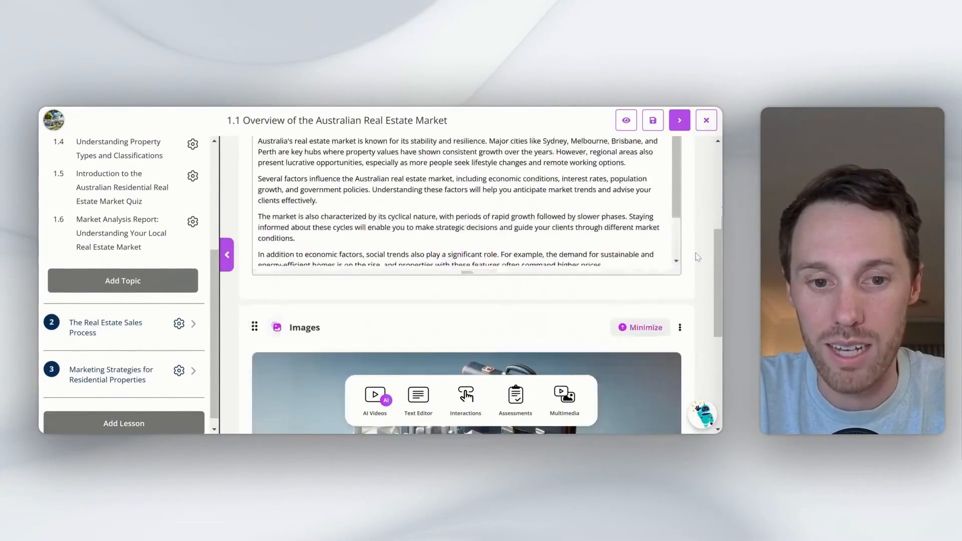
scroll(697, 256, "down", 8)
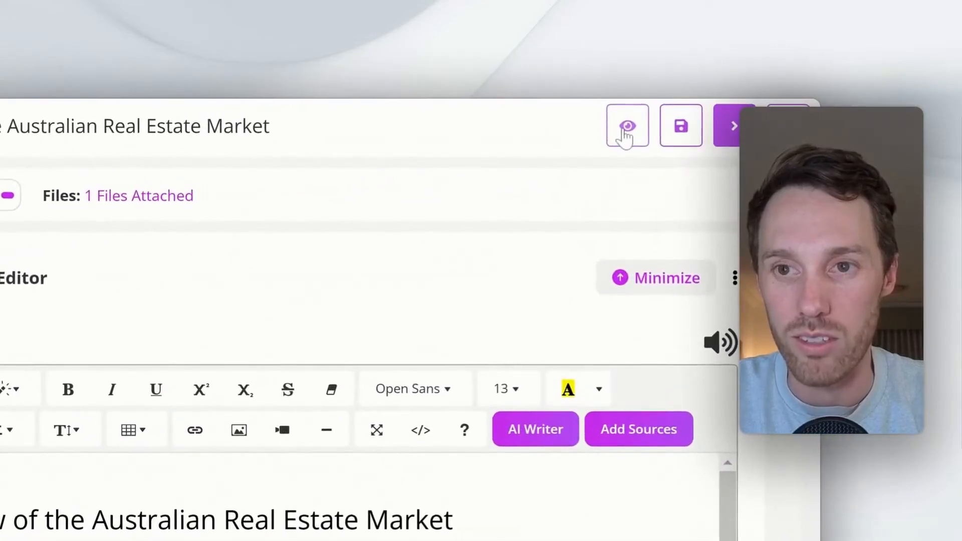
Preview topic 1.1 as a learner, play the audio narration of its text, and return to editing.
left_click(624, 132)
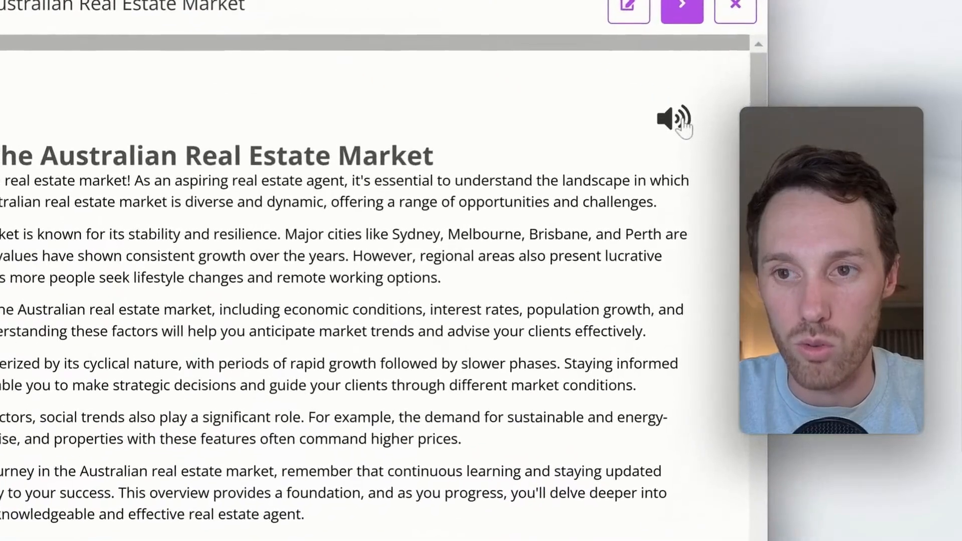
left_click(682, 121)
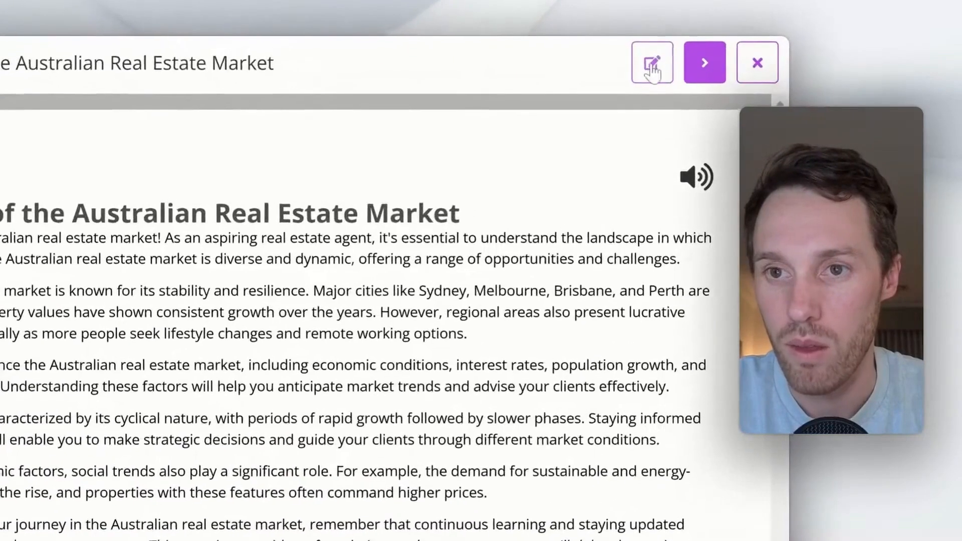
left_click(653, 120)
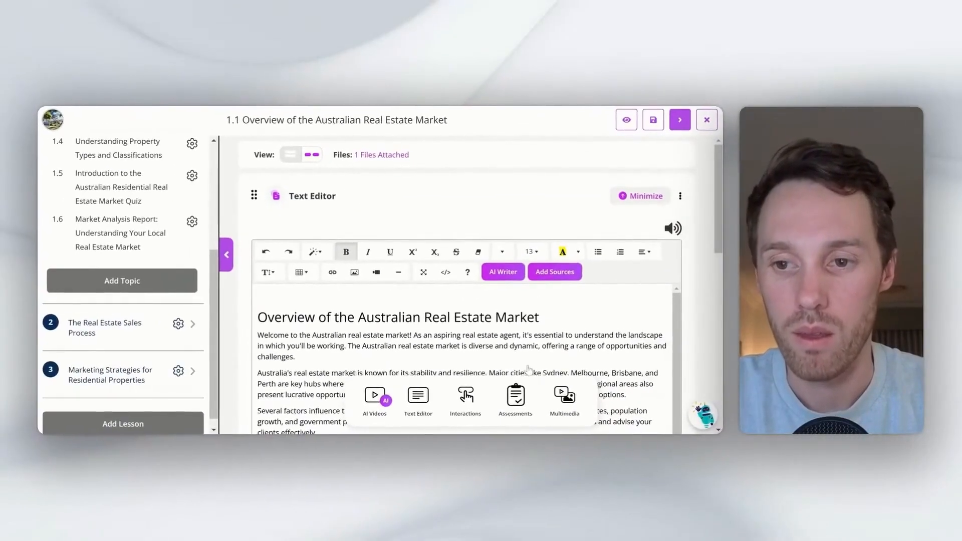
Replace the second paragraph of the topic 1.1 text with "skldmfldskmfd" and undo the replacement.
scroll(697, 302, "down", 3)
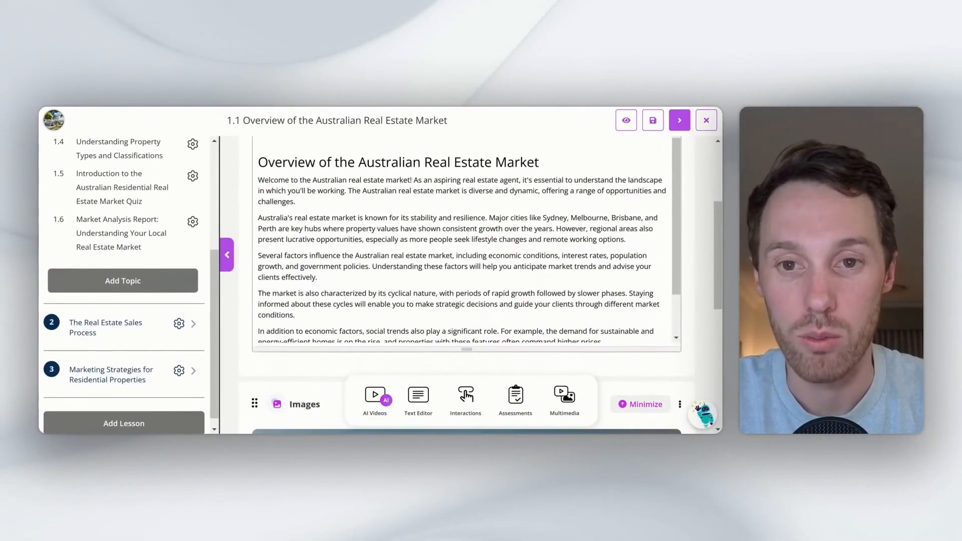
scroll(482, 286, "up", 1)
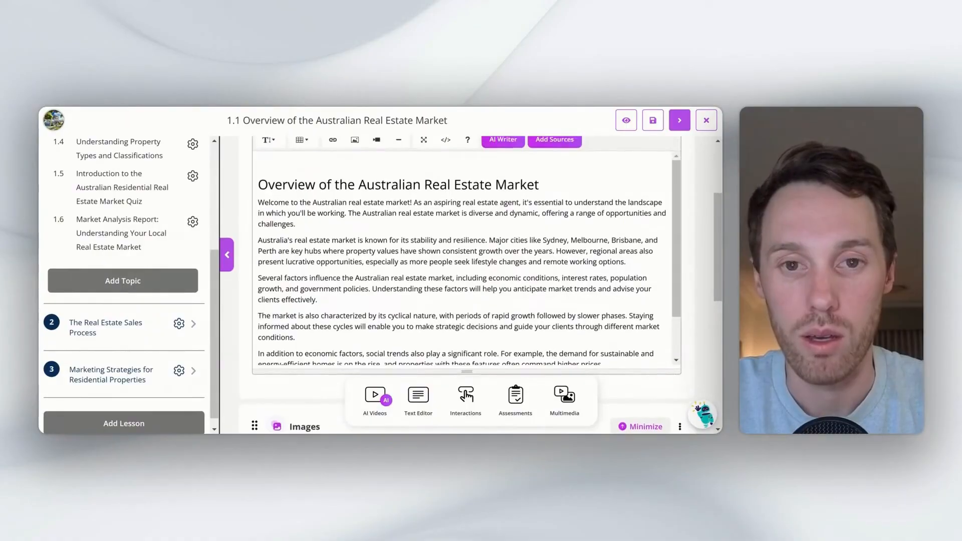
scroll(466, 281, "up", 1)
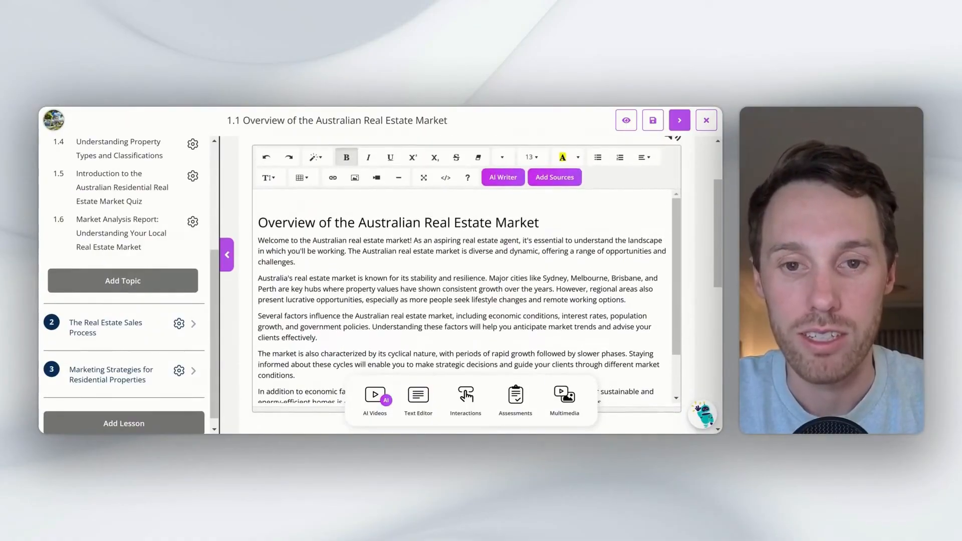
left_click(395, 289)
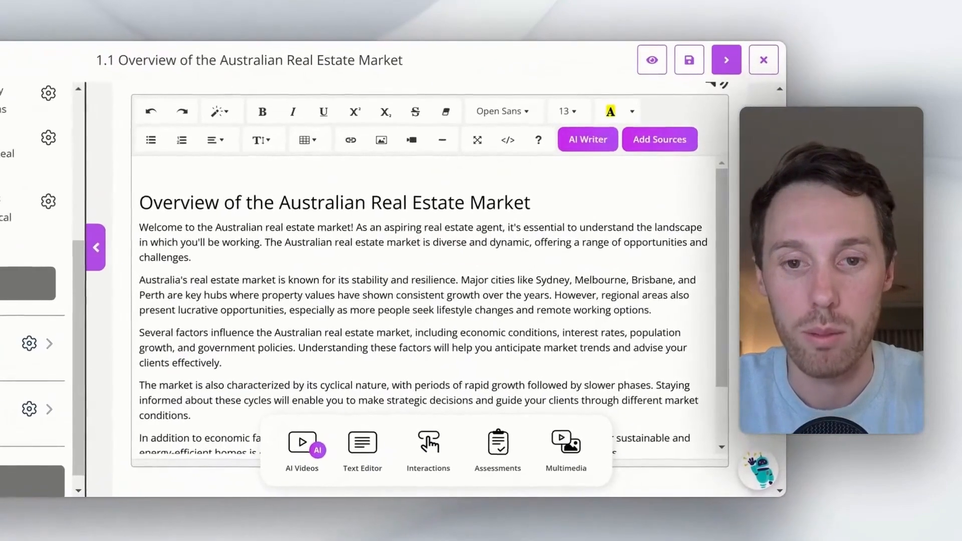
triple_click(396, 289)
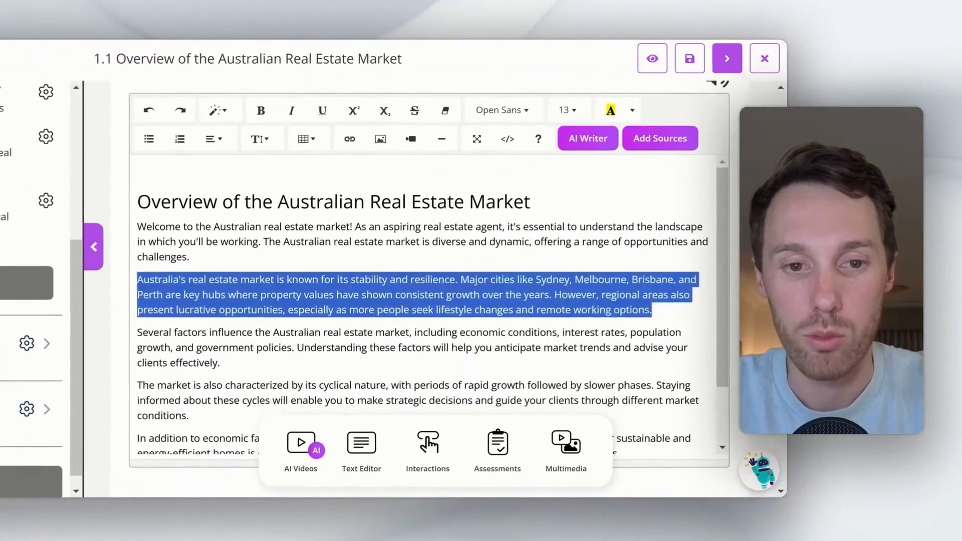
type("skldmfldskmfd")
key("ctrl+z")
key("ctrl+z")
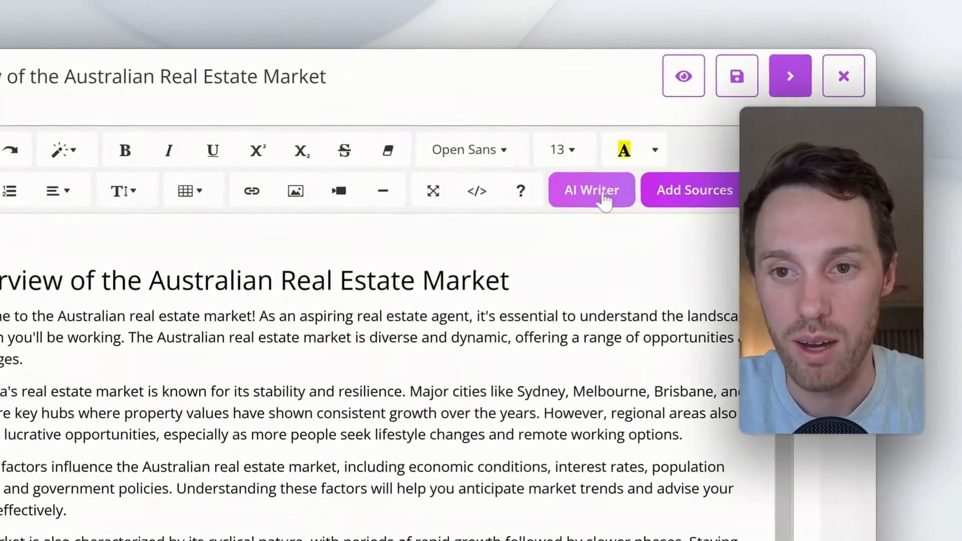
Check the AI Writer options for the topic text and close them without updating the page.
left_click(599, 145)
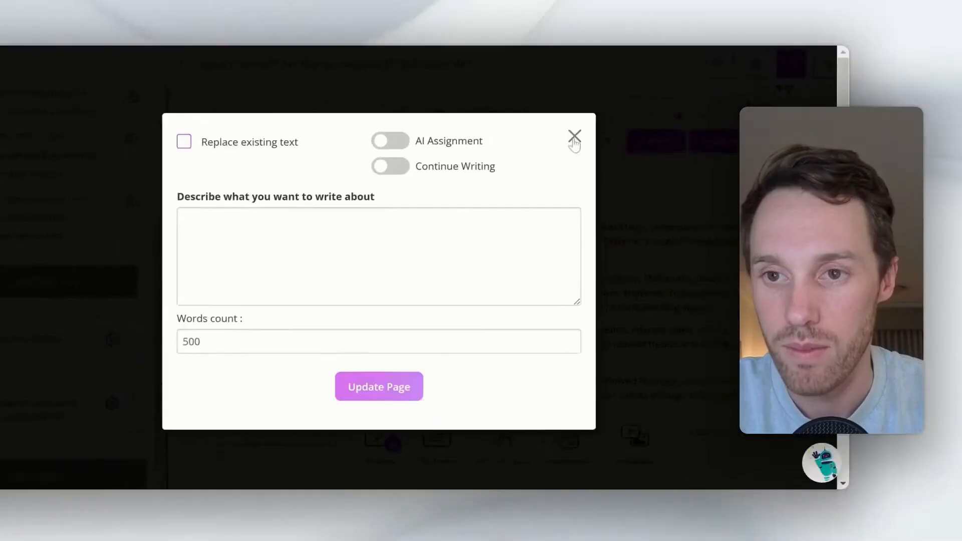
left_click(644, 93)
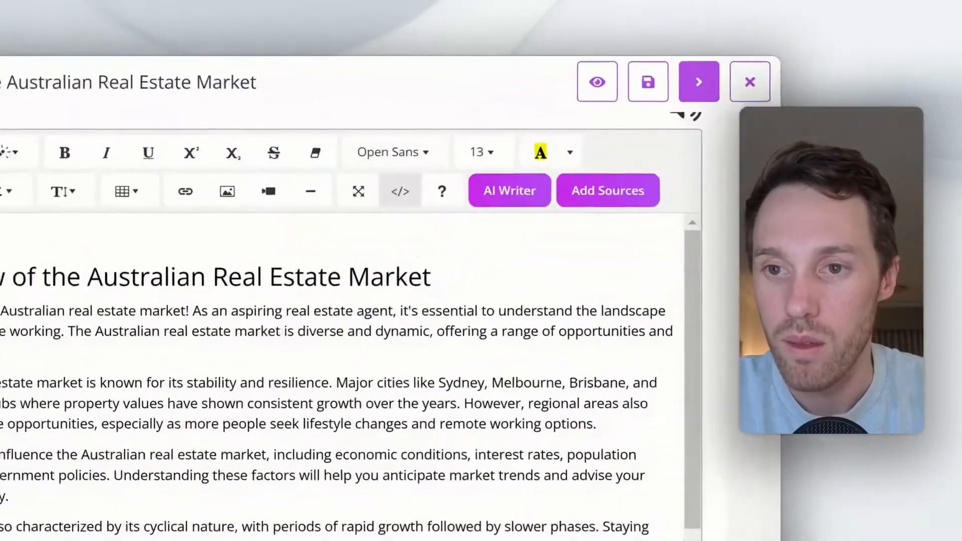
Find 2 scholarly and 2 credible sources for topic 1.1 and add them to the page.
left_click(591, 203)
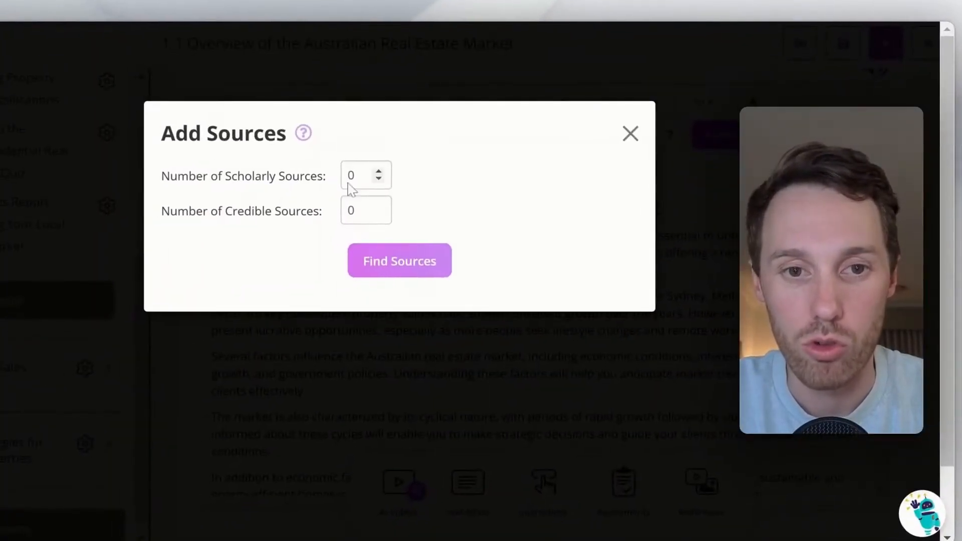
left_click(380, 171)
left_click(379, 171)
left_click(380, 206)
left_click(379, 206)
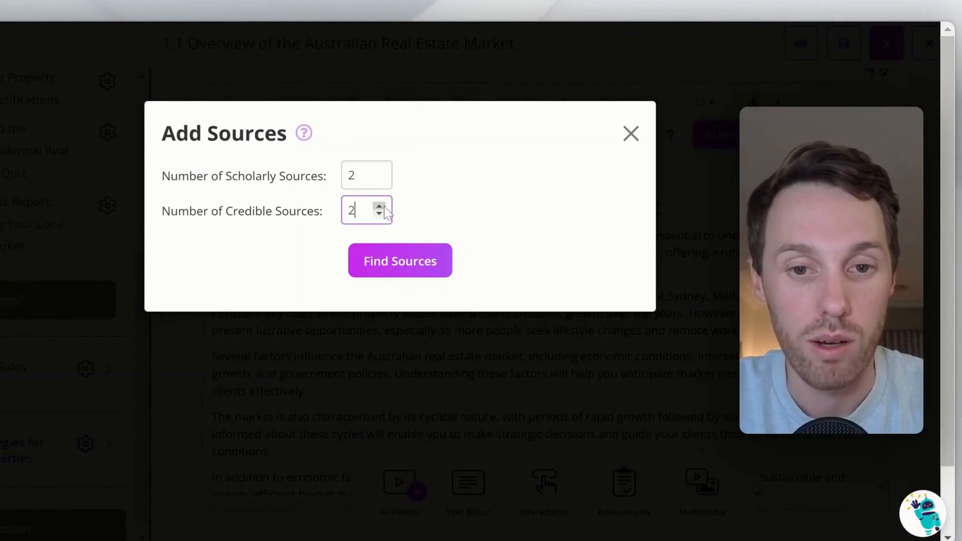
left_click(400, 267)
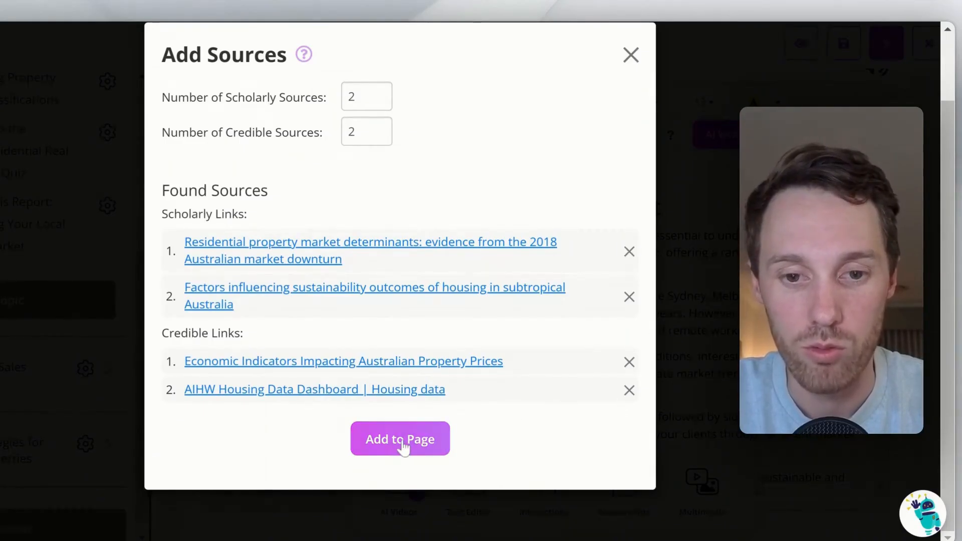
left_click(403, 448)
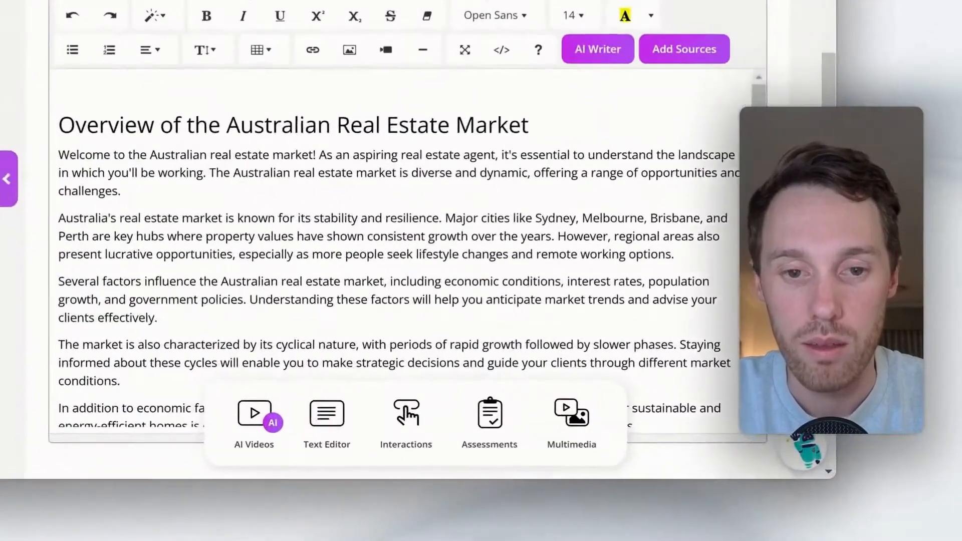
scroll(437, 296, "down", 5)
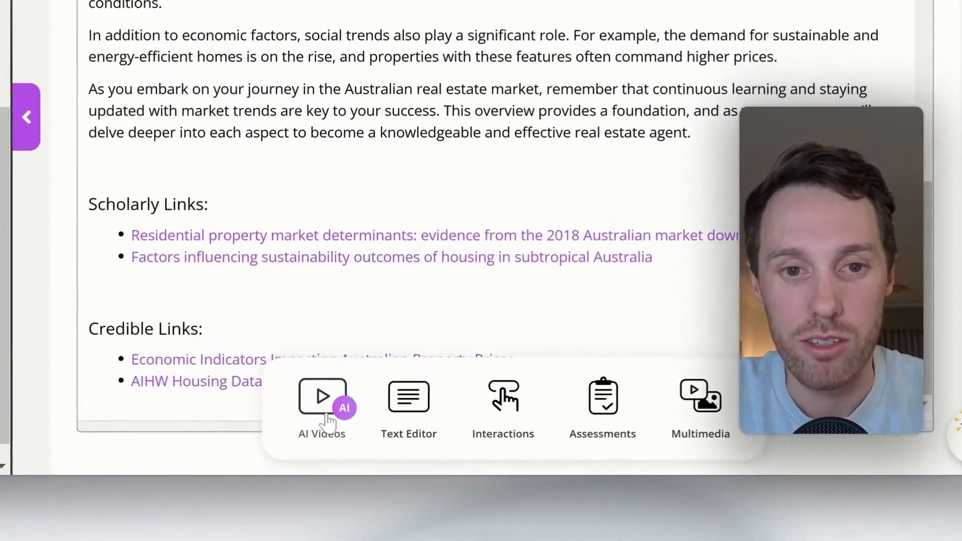
Open the AI video settings for topic 1.1 and enlarge the script box to review the full generated script.
left_click(328, 420)
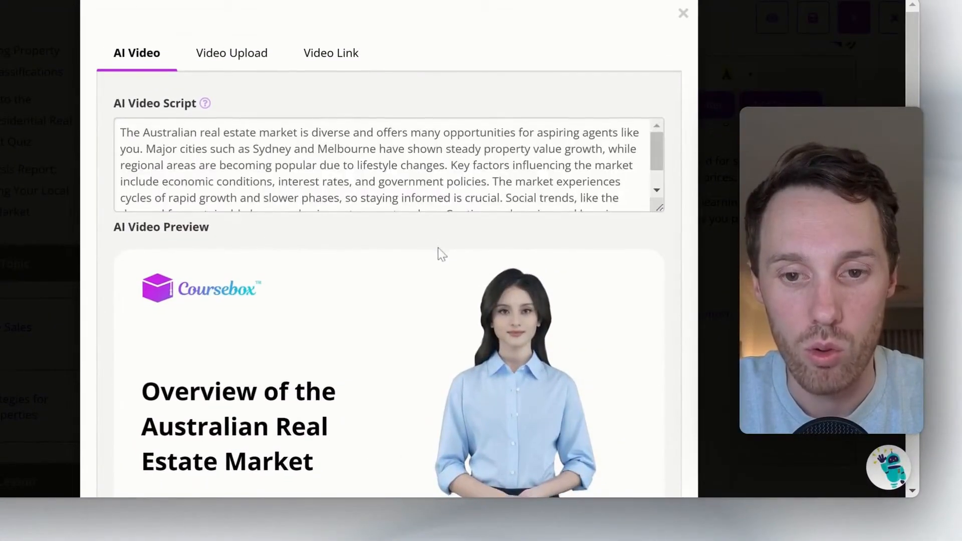
scroll(438, 248, "down", 3)
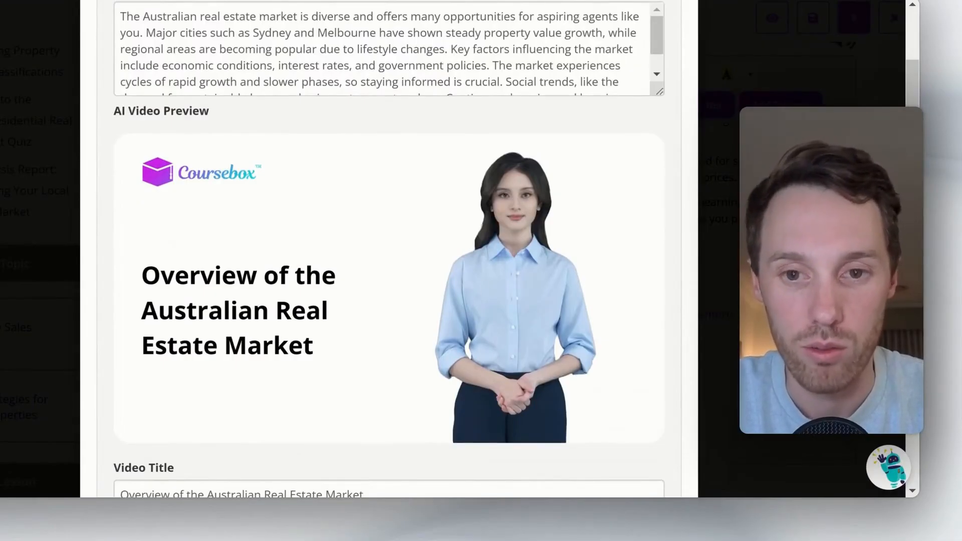
scroll(389, 250, "up", 1)
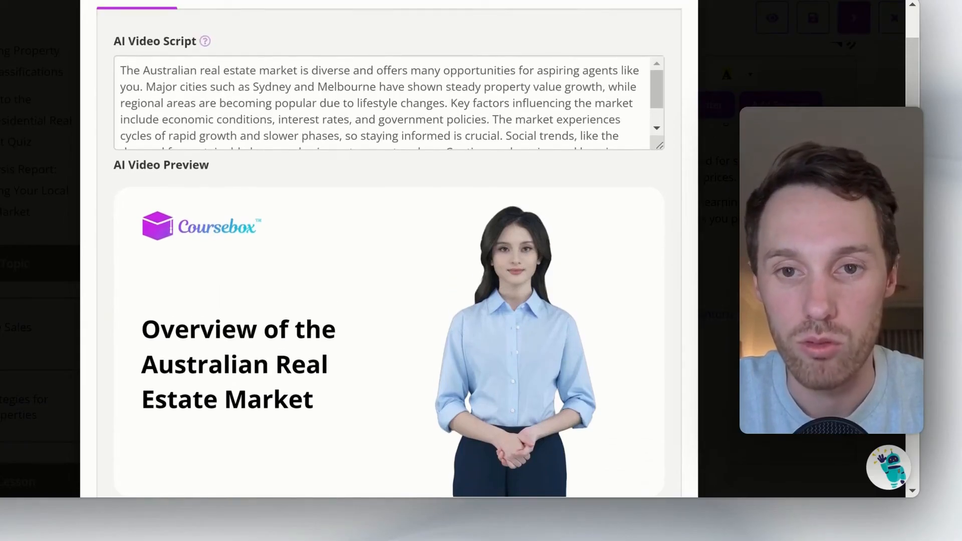
left_click_drag(659, 148, 659, 191)
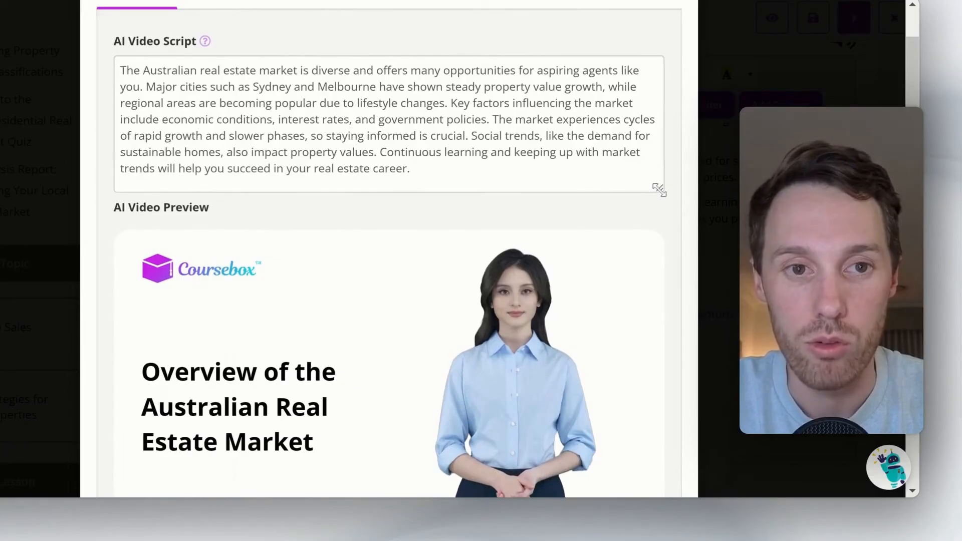
scroll(388, 250, "up", 1)
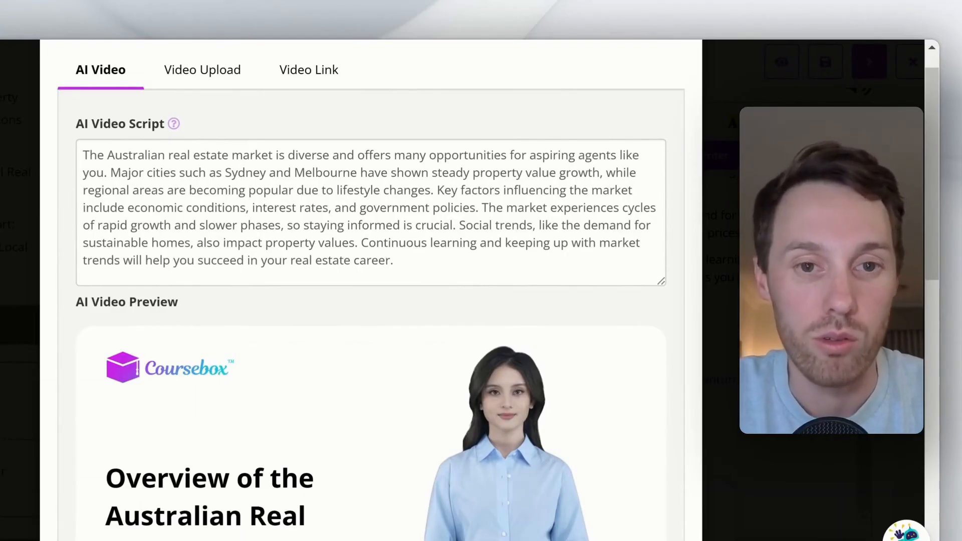
Try changing the AI video title to "sdfskldjfd" in the preview and undo the change.
scroll(371, 291, "down", 8)
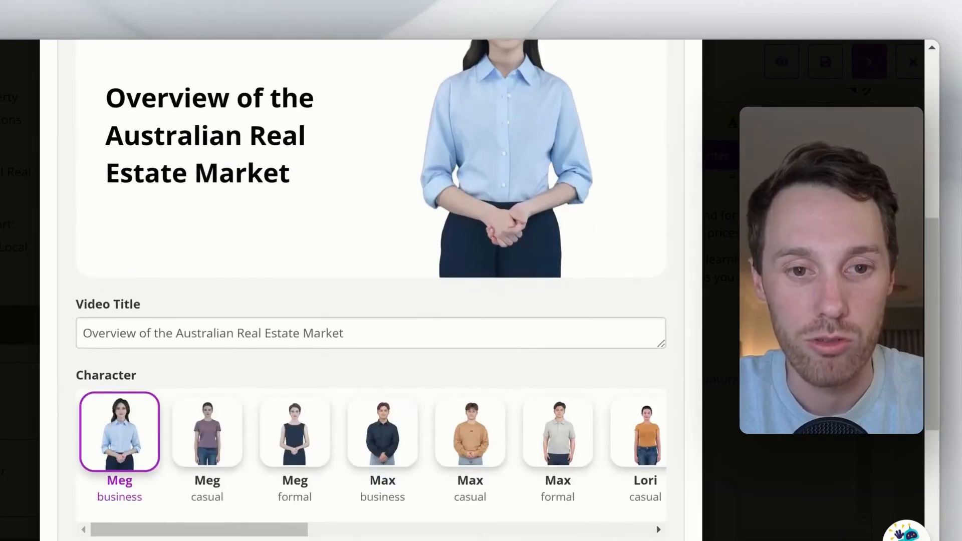
triple_click(183, 332)
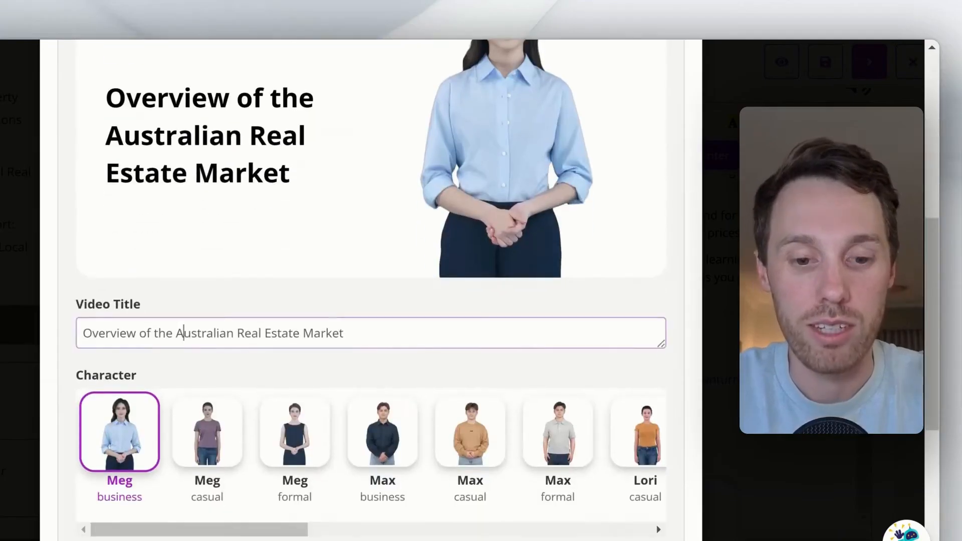
type("sdfskldjfd")
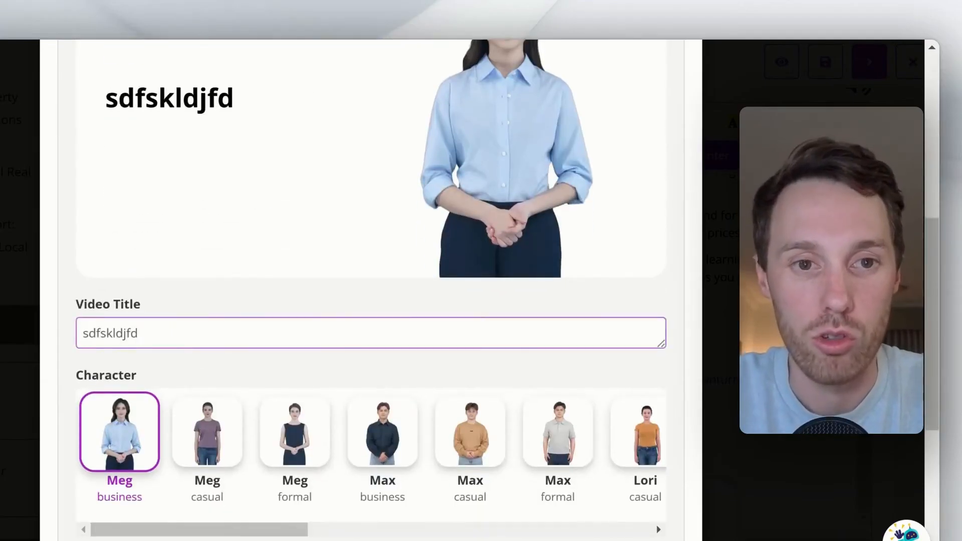
scroll(371, 291, "up", 3)
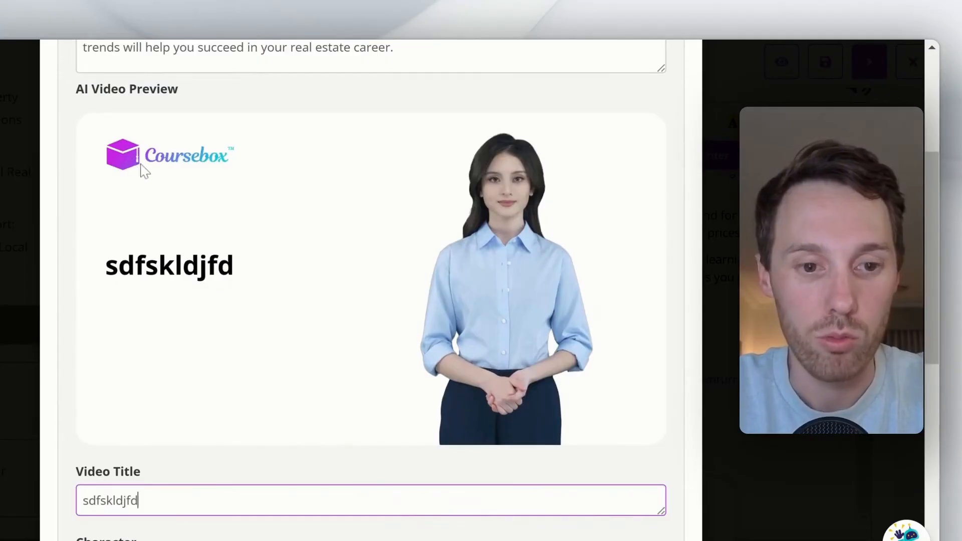
key("ctrl+z")
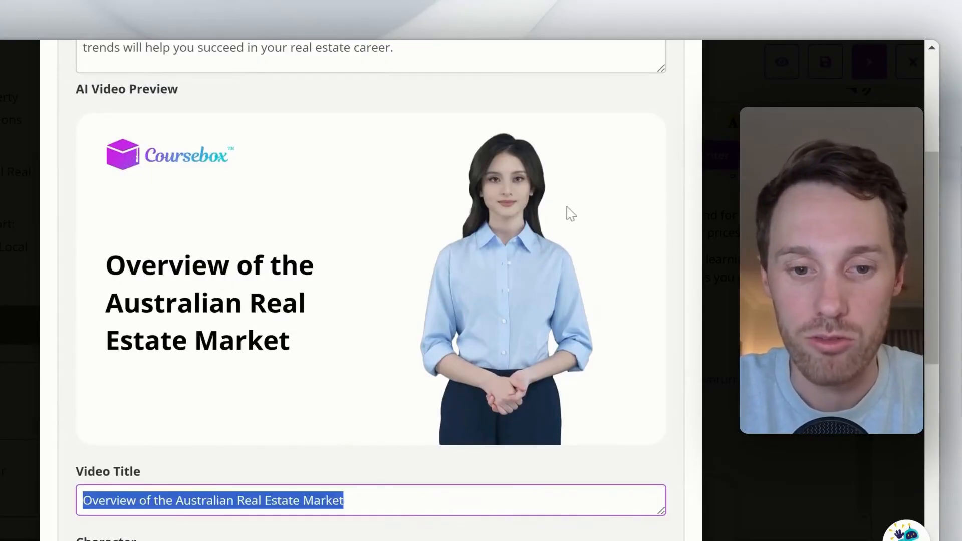
Select the Lori graceful character for the AI video, check the remaining settings, and close the dialog without generating the video.
scroll(515, 273, "down", 6)
scroll(422, 318, "right", 3)
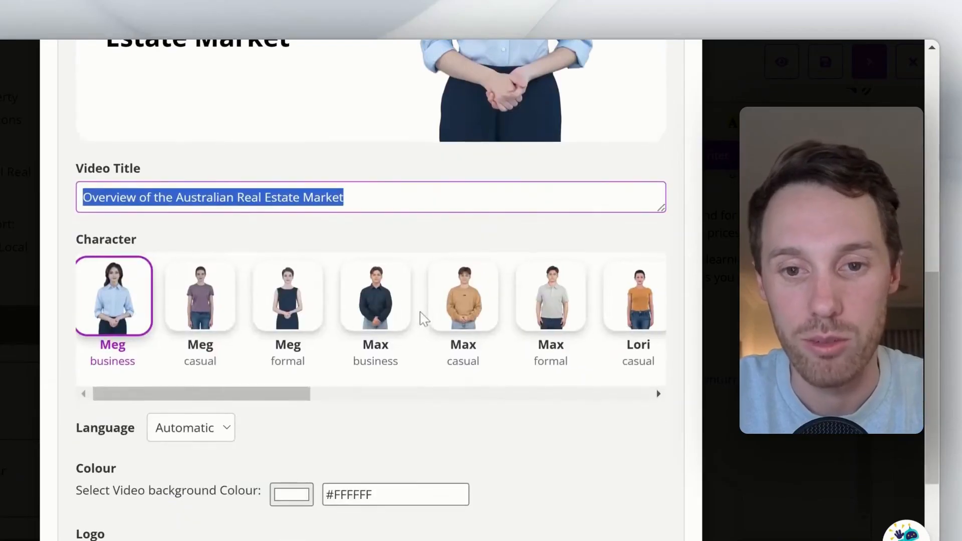
scroll(420, 312, "right", 3)
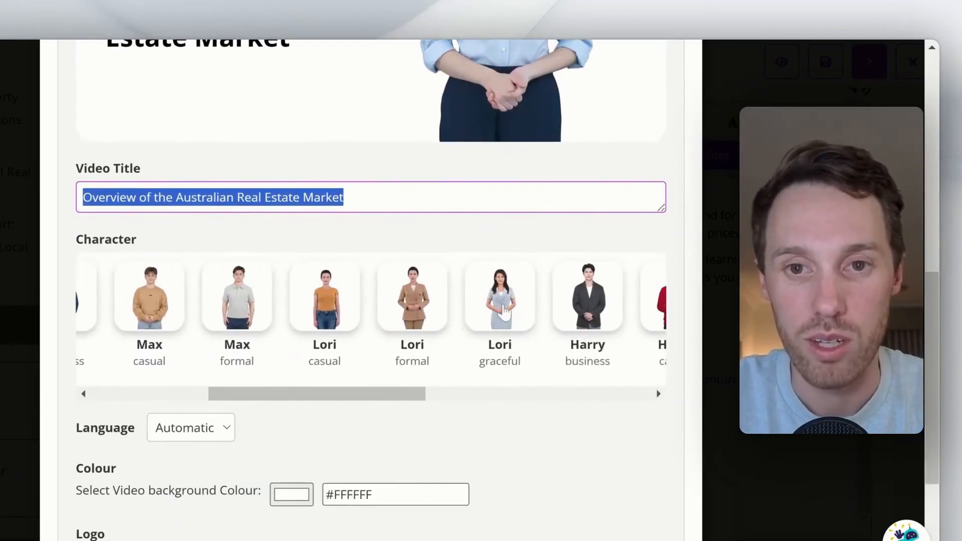
left_click(501, 308)
scroll(571, 244, "up", 4)
scroll(570, 241, "down", 6)
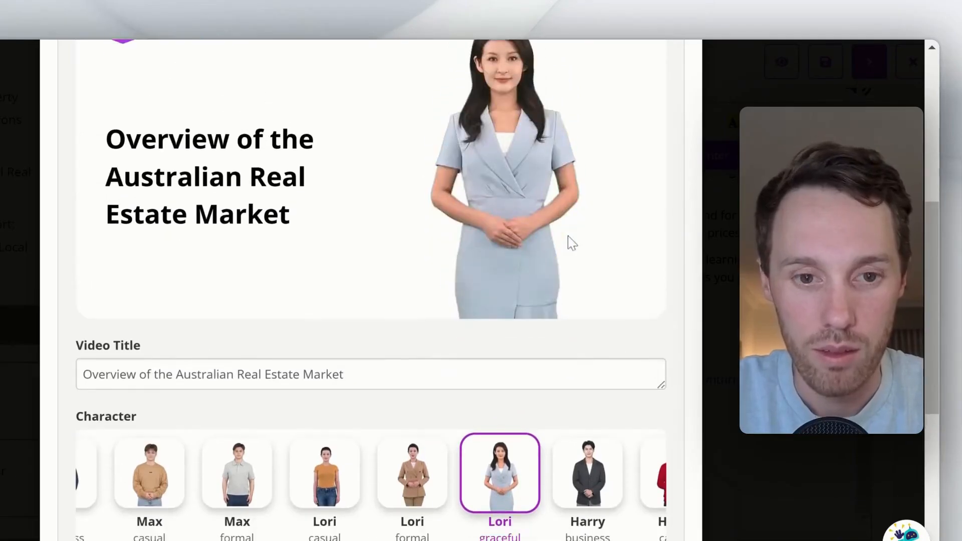
scroll(371, 291, "down", 2)
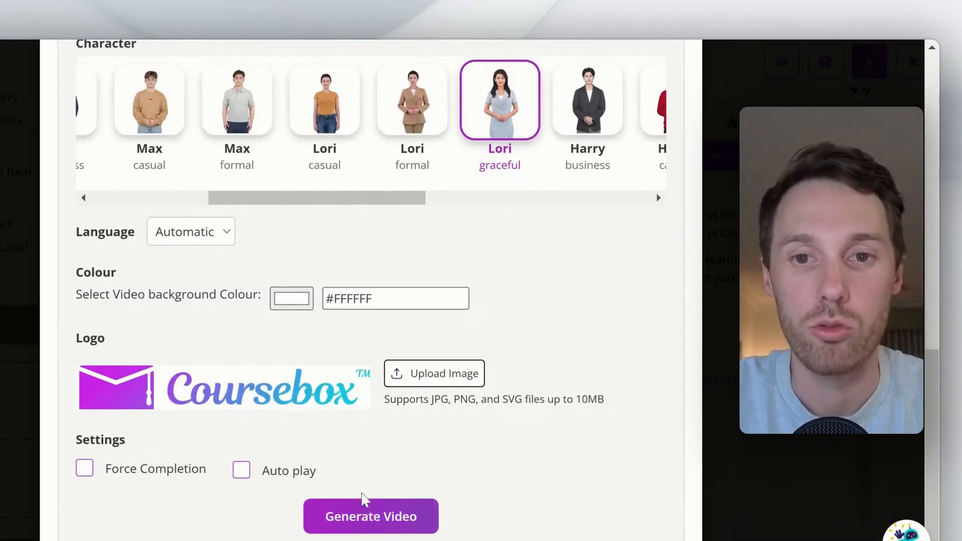
scroll(483, 452, "up", 10)
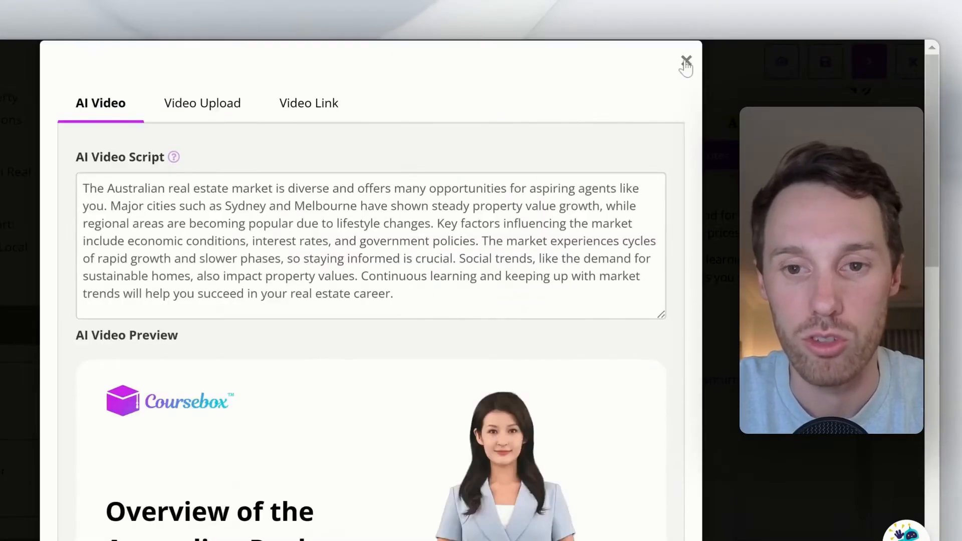
left_click(686, 61)
scroll(640, 260, "down", 10)
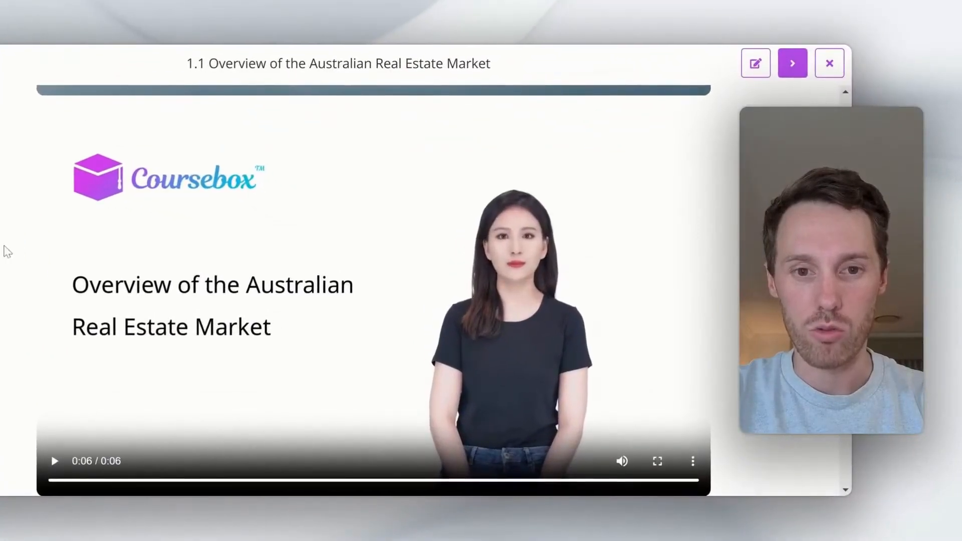
Play the generated AI video on the topic 1.1 page.
scroll(5, 248, "down", 1)
scroll(140, 291, "up", 1)
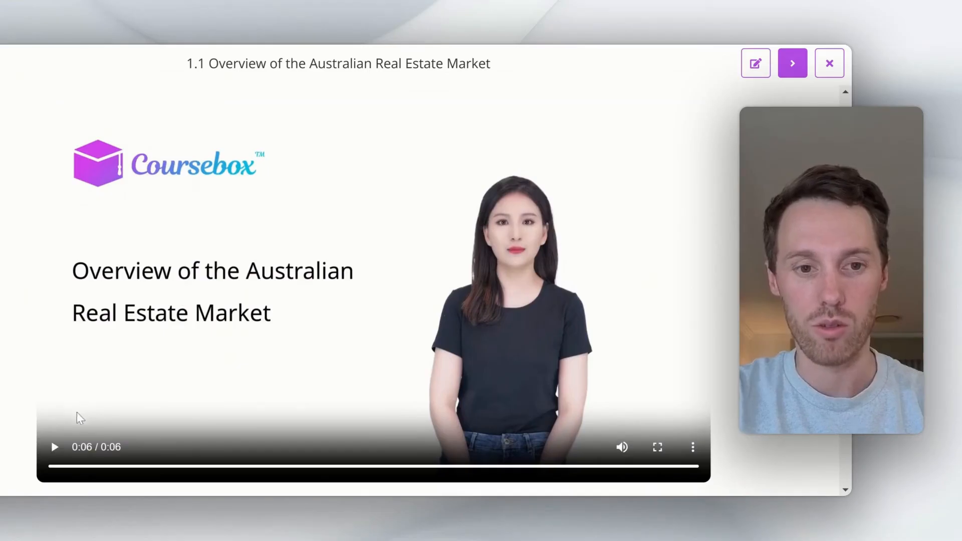
left_click(54, 447)
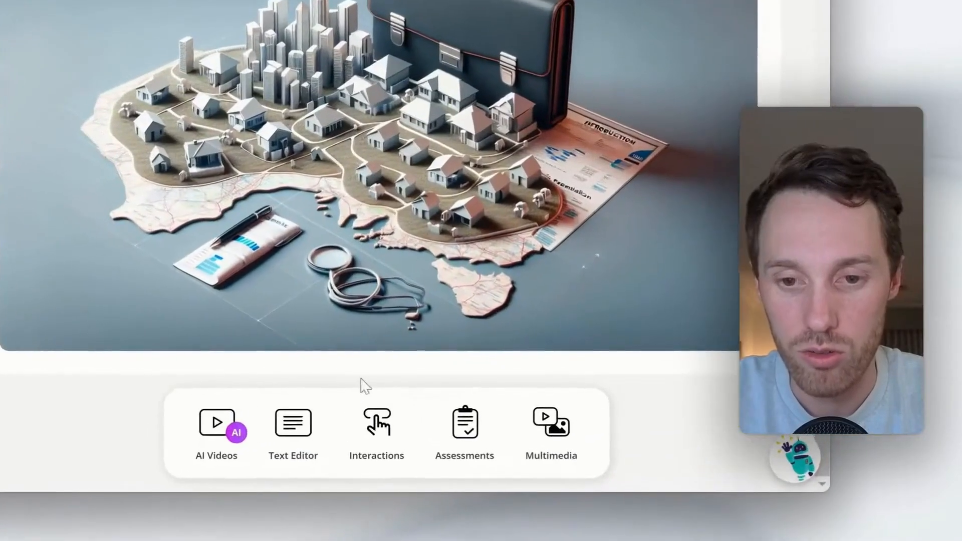
Add Flip Cards, Info Tabs and Accordion interactions to the topic 1.1 page.
left_click(455, 399)
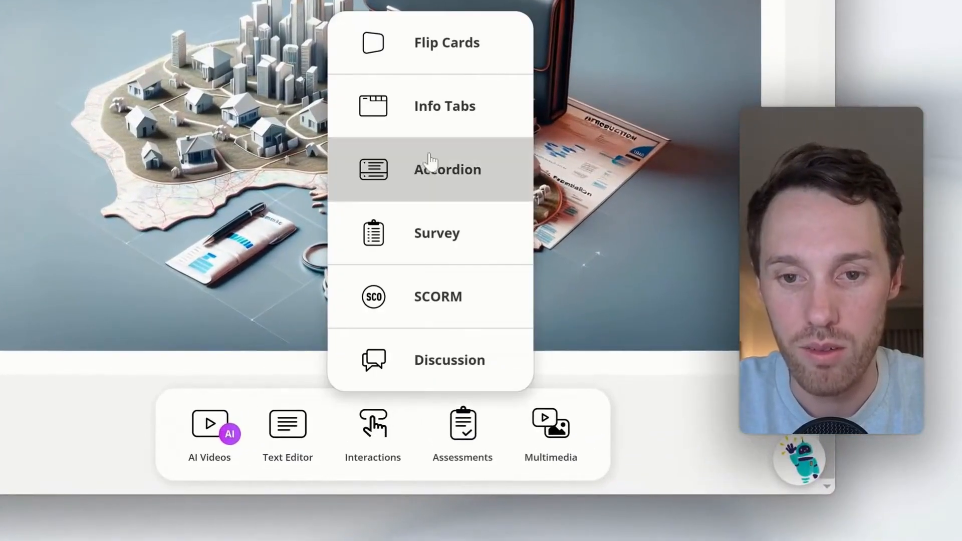
left_click(436, 43)
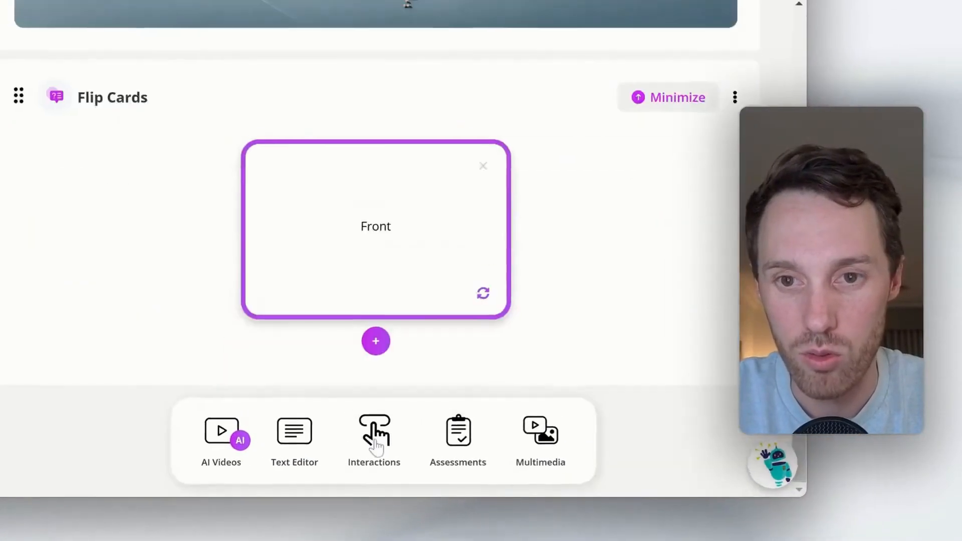
left_click(376, 441)
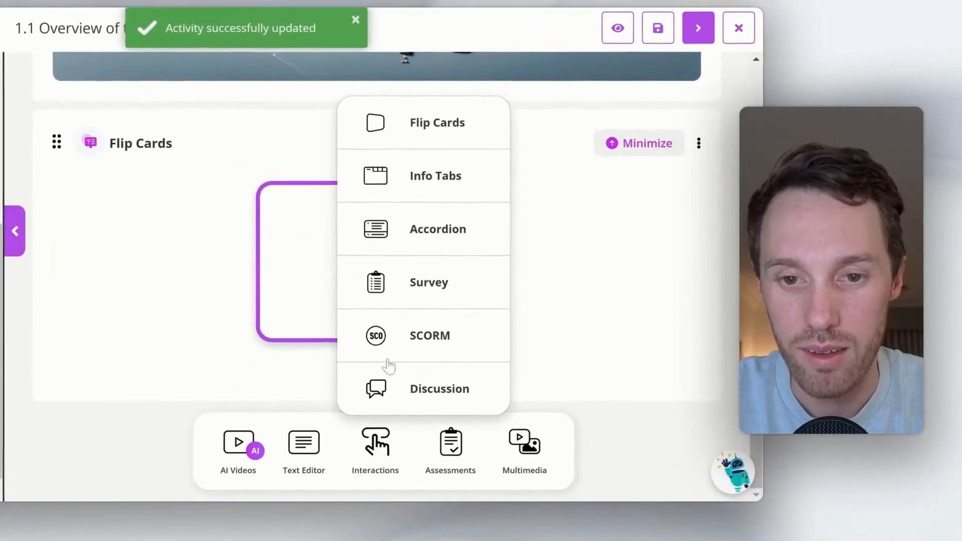
left_click(425, 149)
left_click(381, 440)
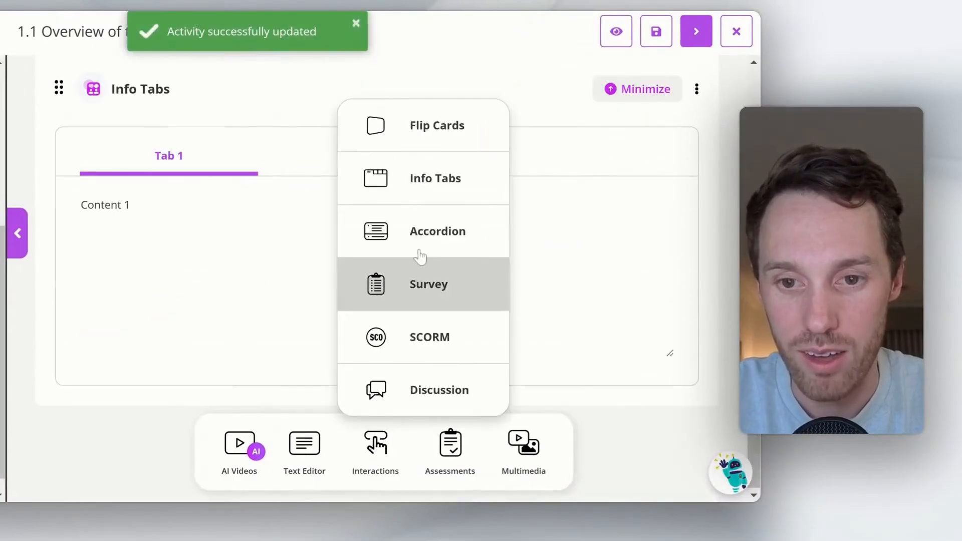
left_click(428, 234)
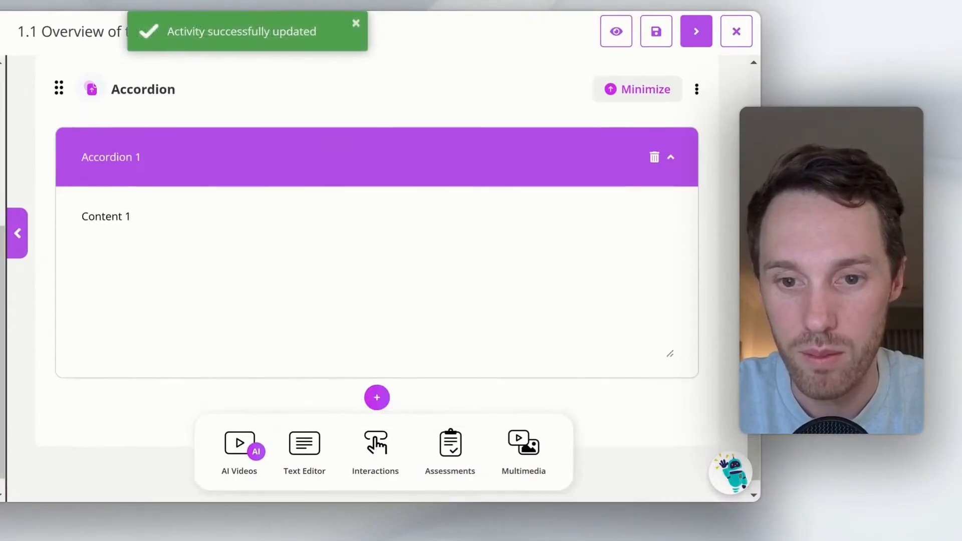
Extend the new interactions with one more accordion section, two more info tabs and two more flip cards.
left_click(377, 354)
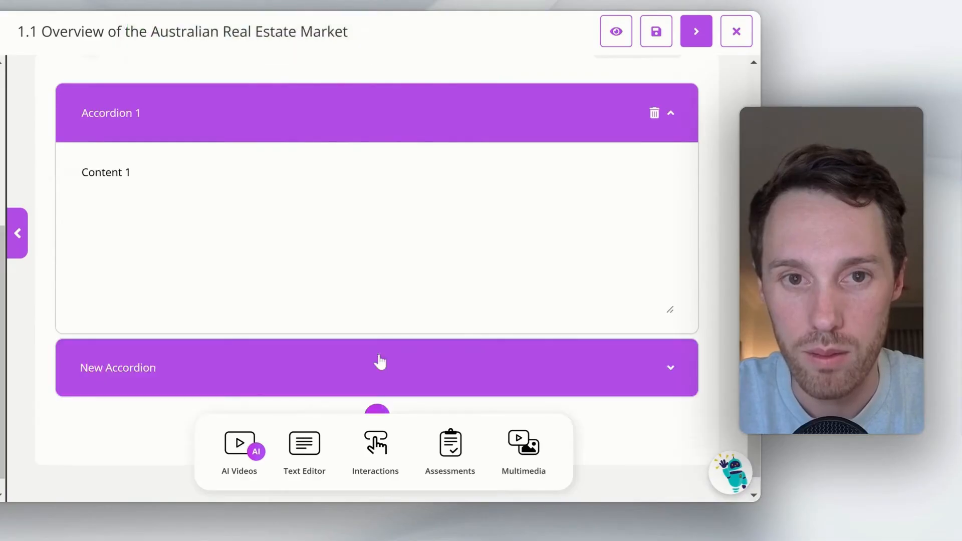
scroll(378, 361, "up", 10)
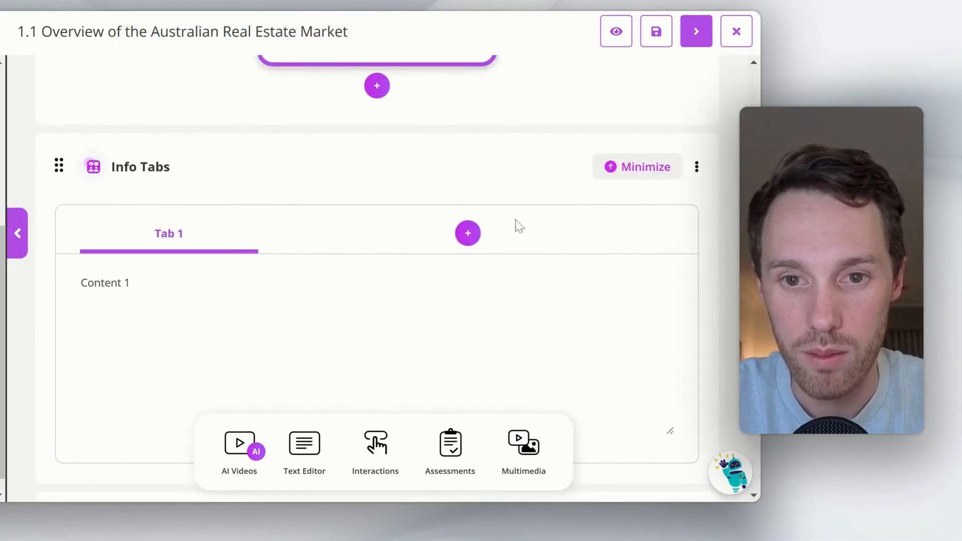
left_click(468, 233)
left_click(558, 233)
scroll(396, 199, "up", 5)
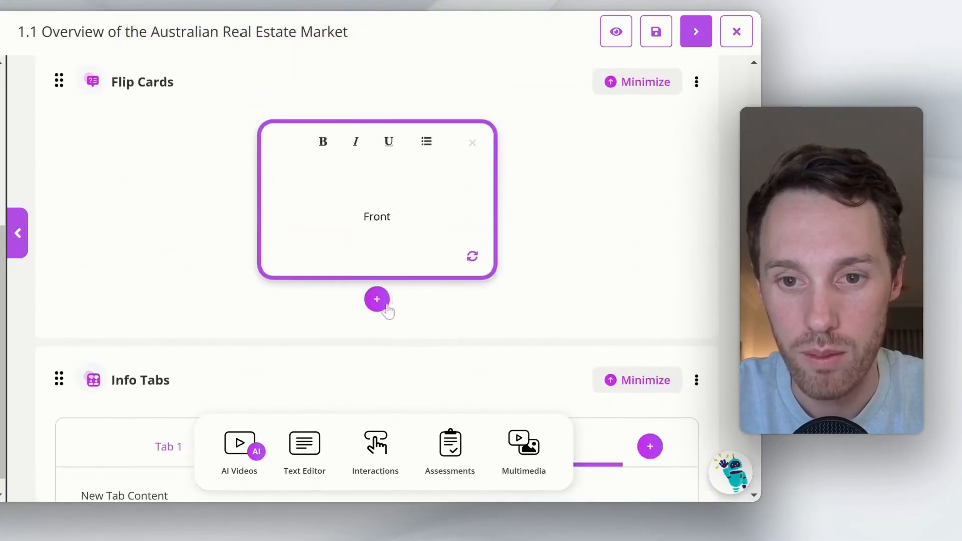
left_click(378, 301)
left_click(379, 302)
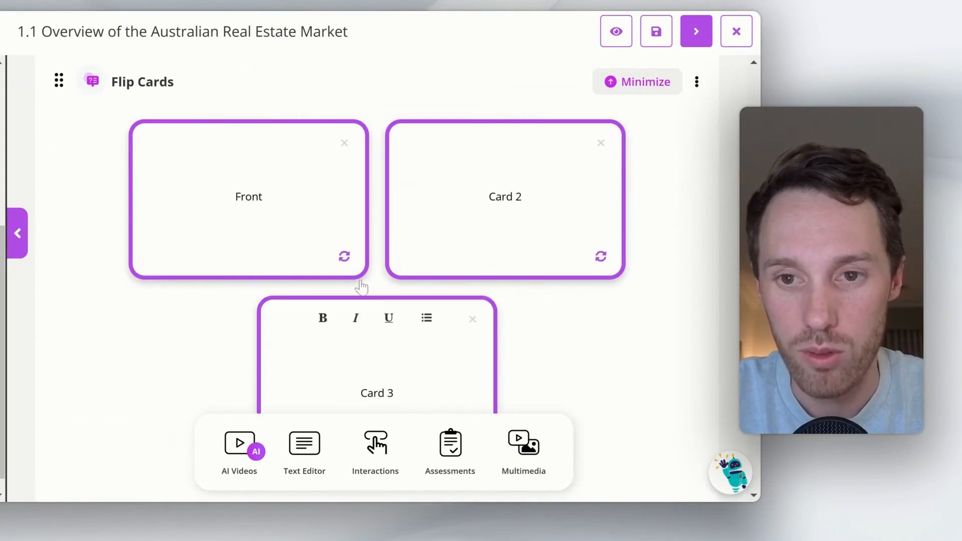
Preview topic 1.1 as a learner and test flipping the first two flip cards.
left_click(617, 32)
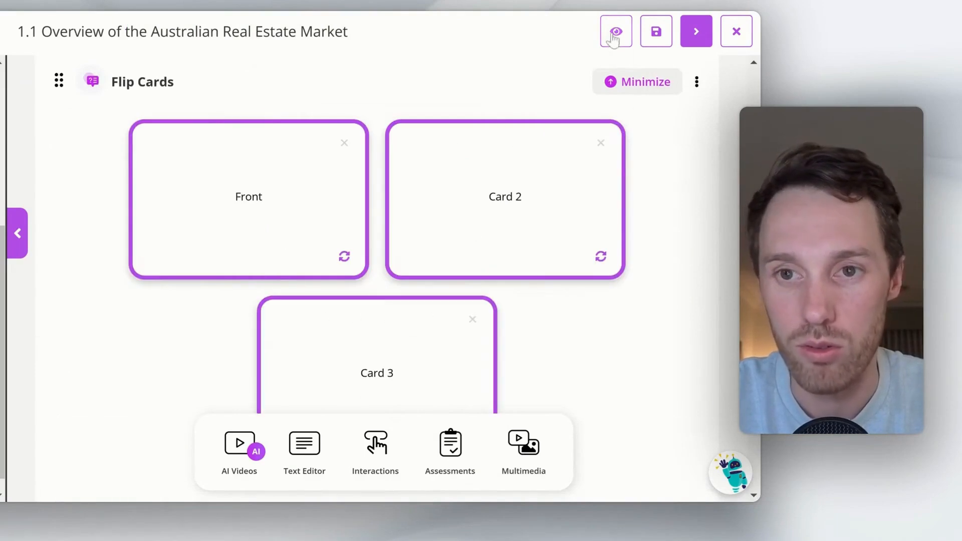
scroll(444, 202, "up", 7)
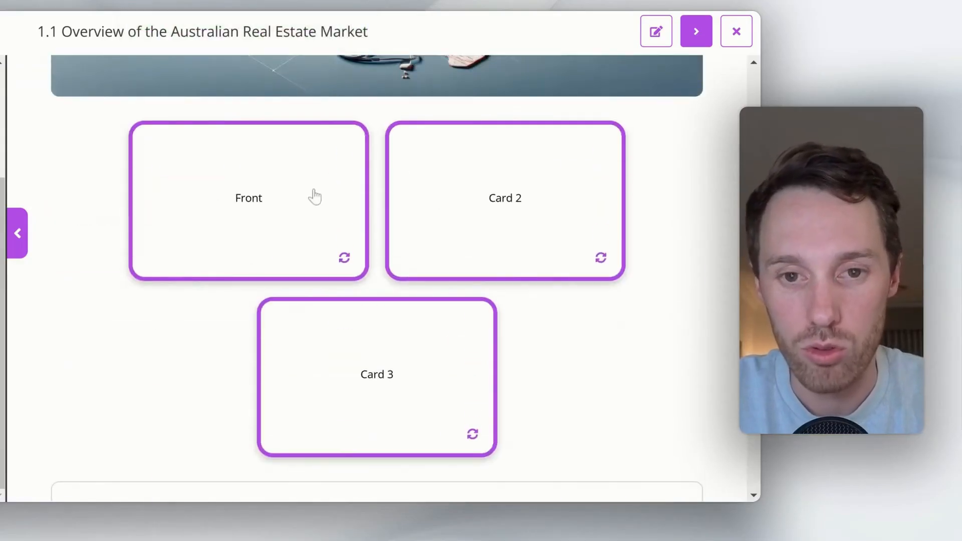
left_click(291, 213)
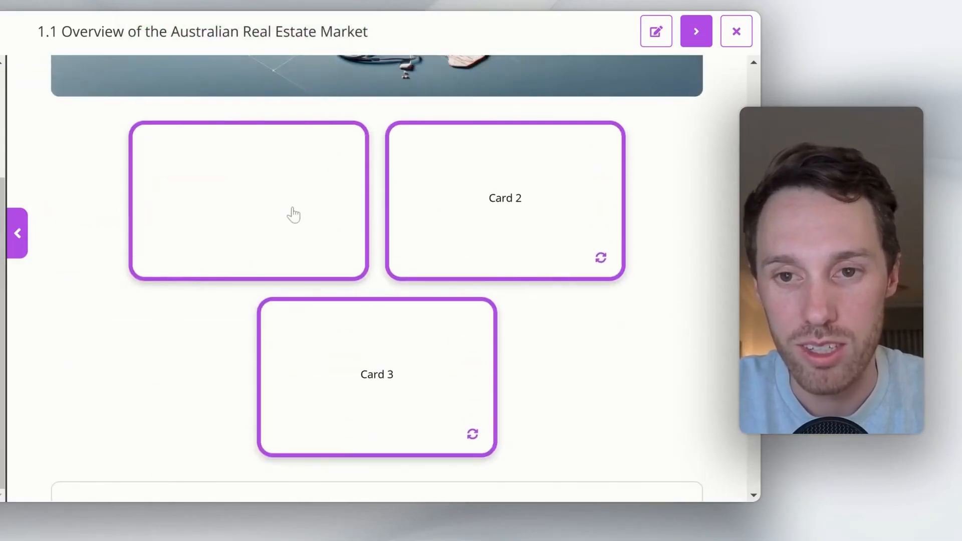
left_click(549, 207)
left_click(537, 213)
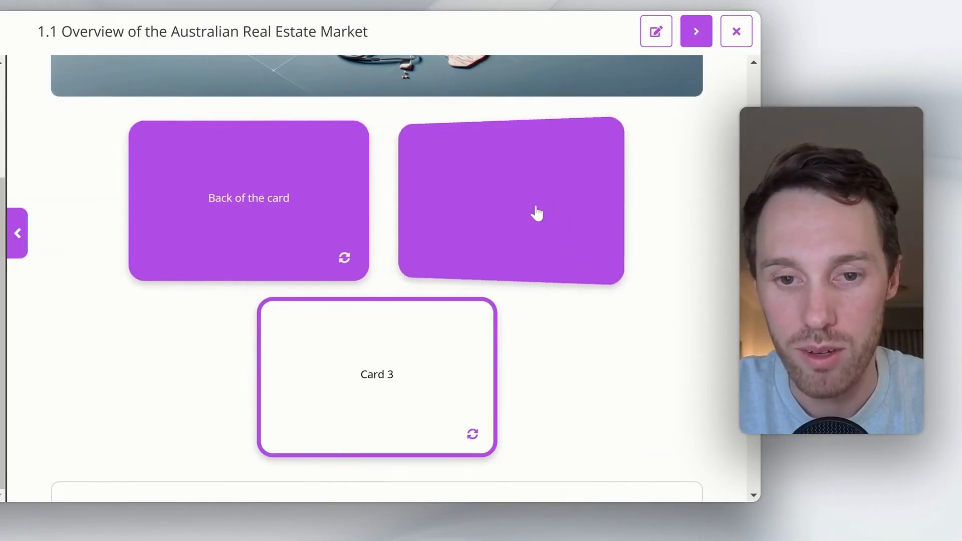
Check the content of each of the three info tabs in the page preview.
scroll(586, 224, "down", 7)
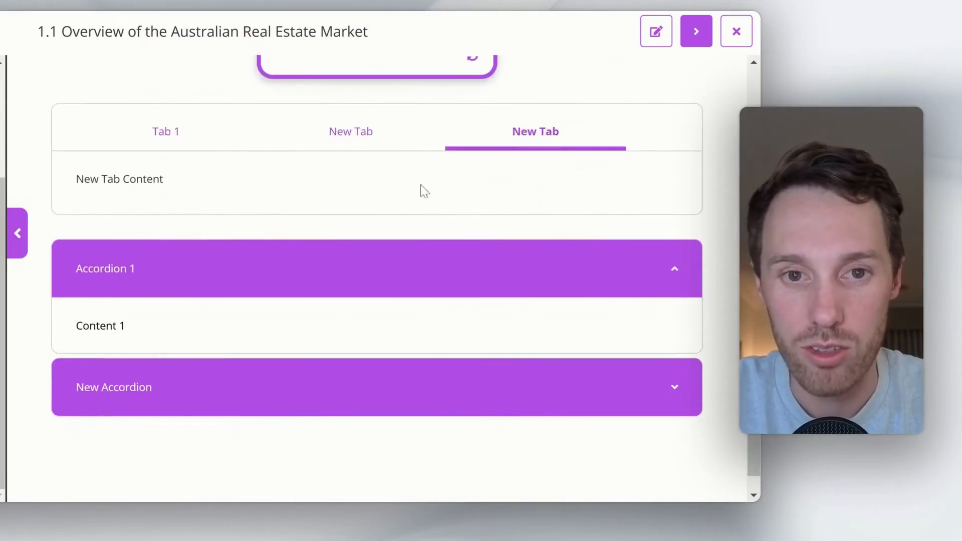
left_click(172, 136)
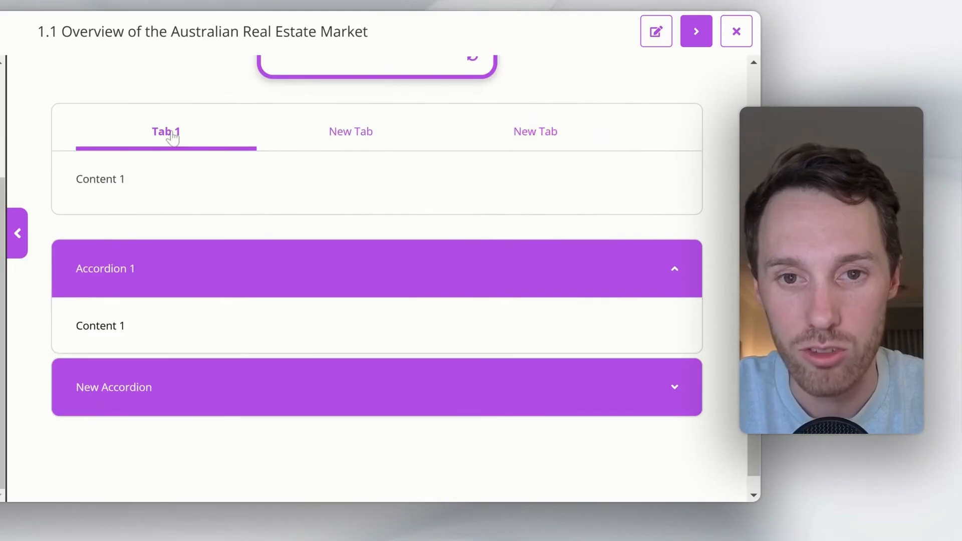
left_click(328, 136)
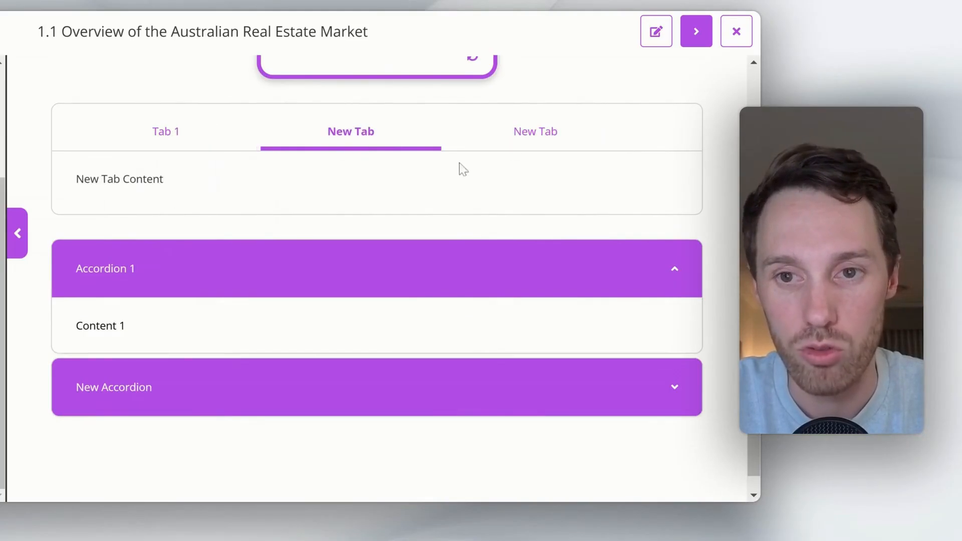
left_click(538, 133)
scroll(255, 177, "down", 1)
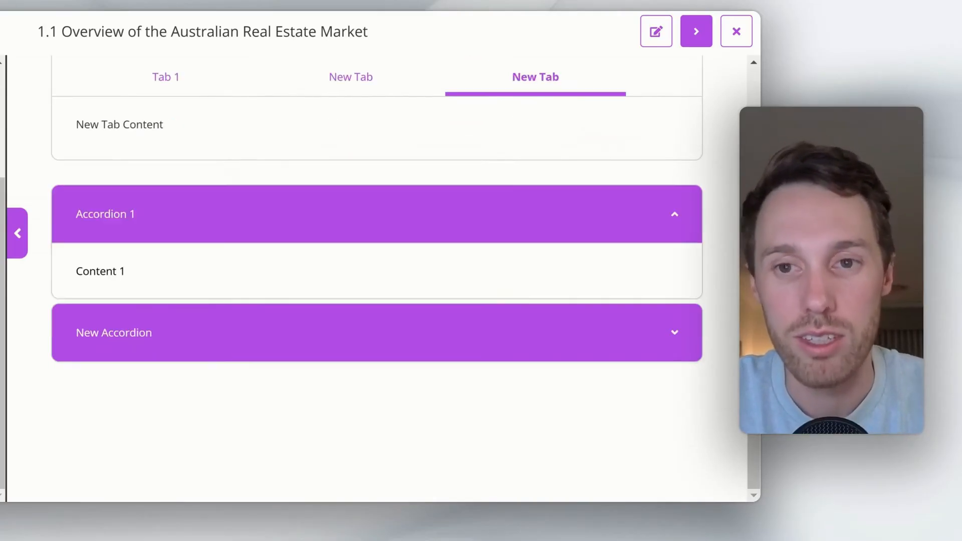
Review the previewed page from the opening text to the interactions and expand the New Accordion section.
scroll(377, 278, "up", 20)
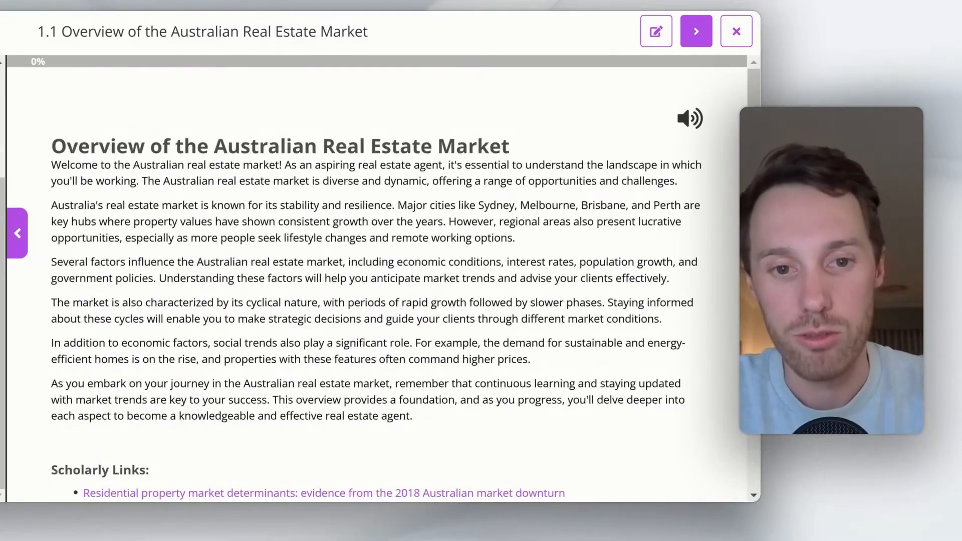
scroll(377, 278, "down", 15)
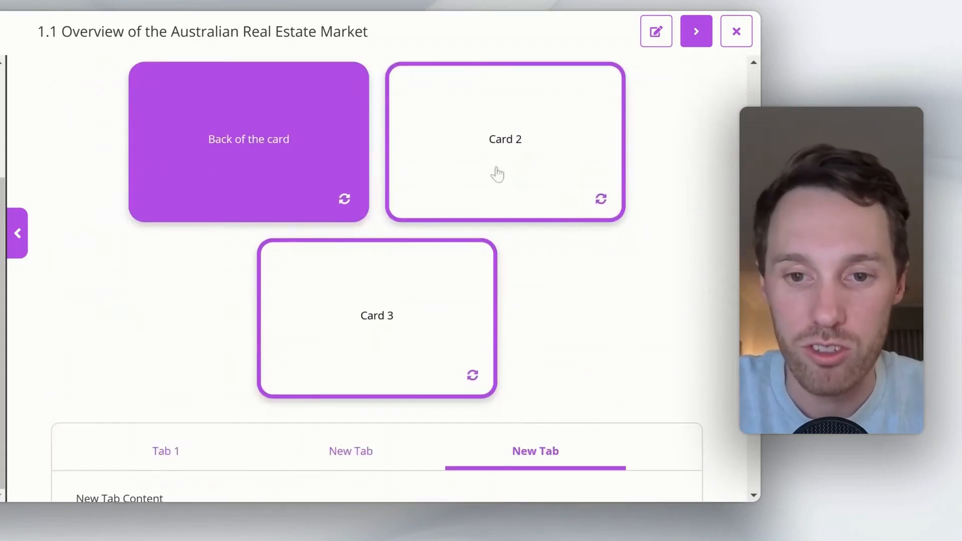
scroll(384, 329, "down", 7)
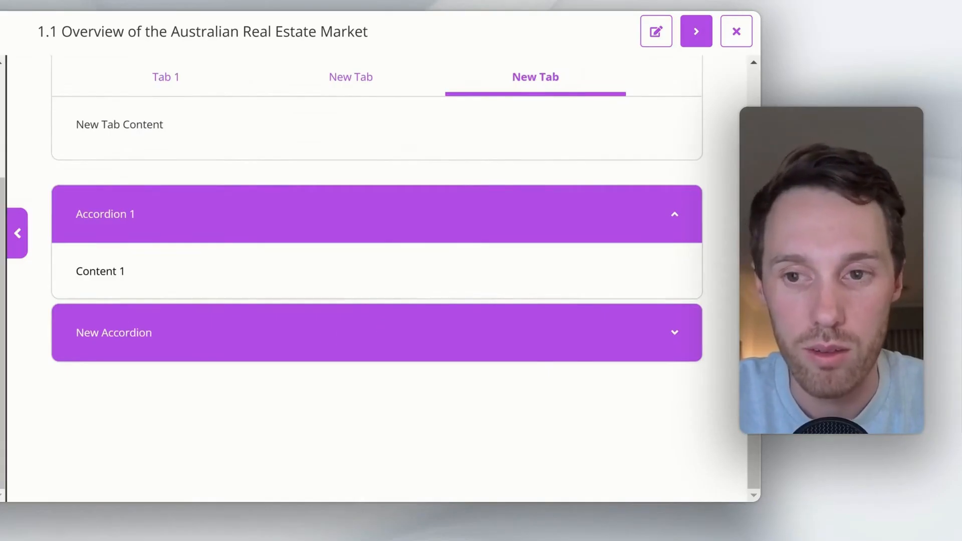
left_click(161, 331)
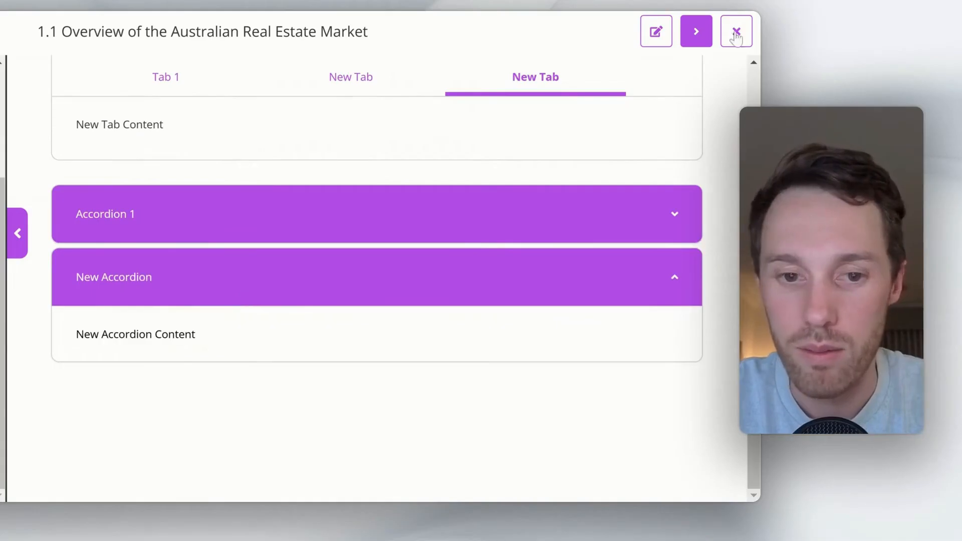
Return to editing topic 1.1, search stock images for "real estate" and add the village landscape photo to the page.
left_click(656, 31)
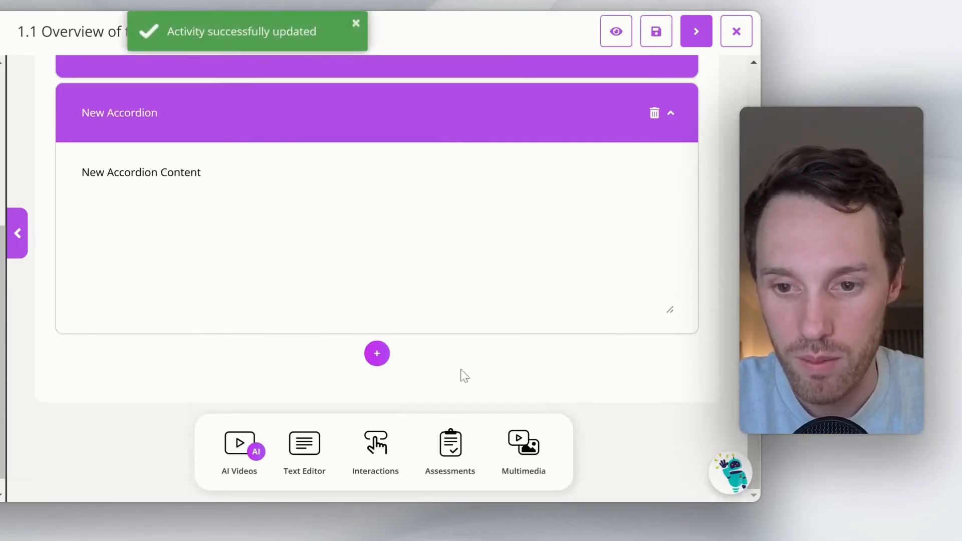
left_click(524, 453)
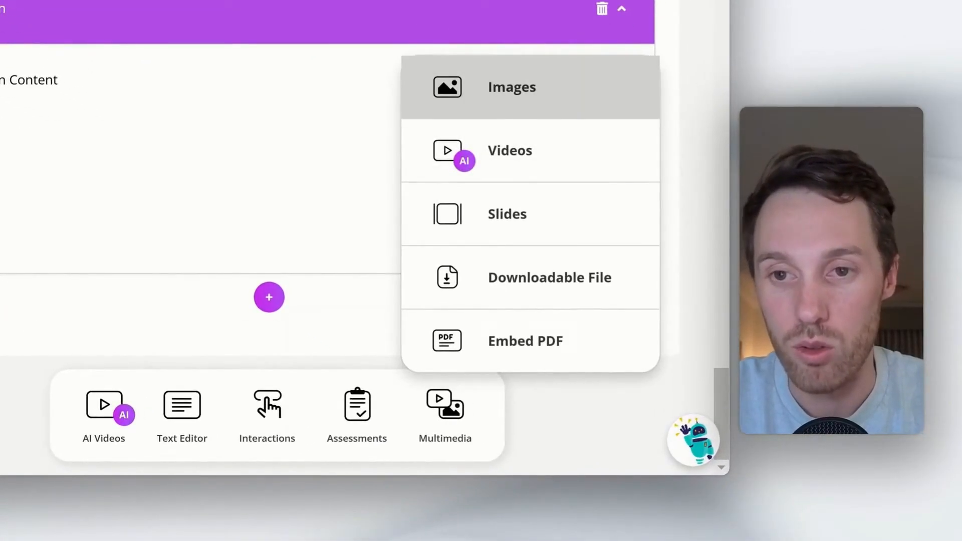
left_click(500, 90)
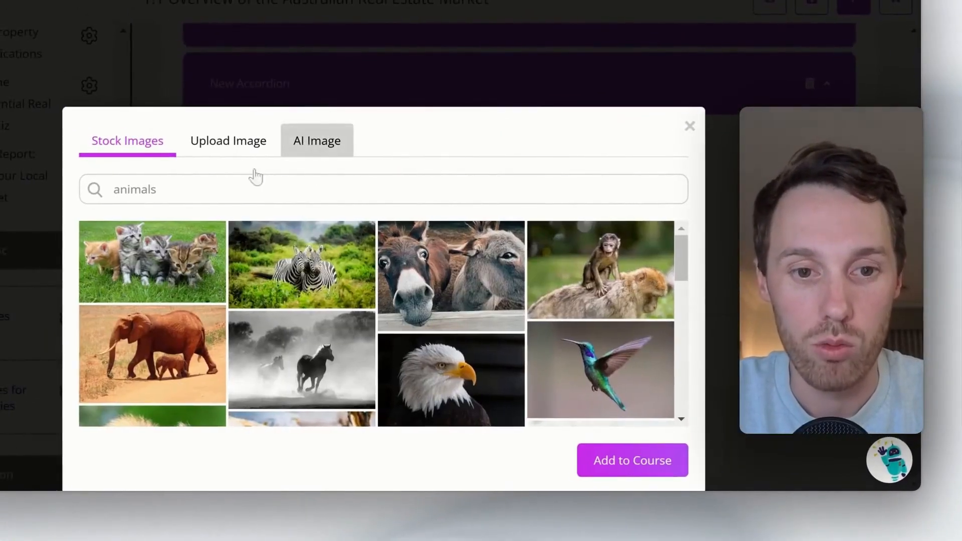
double_click(142, 190)
type("real estate")
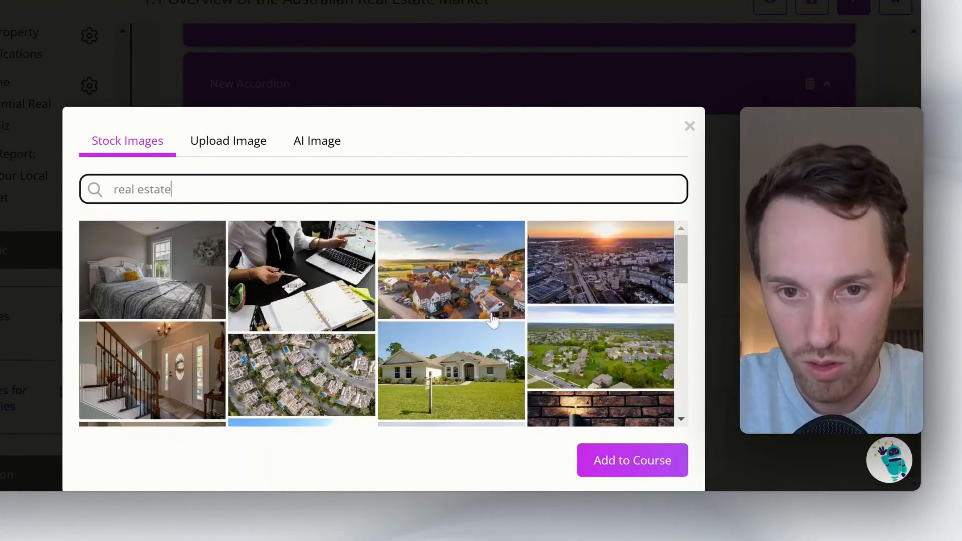
left_click(474, 298)
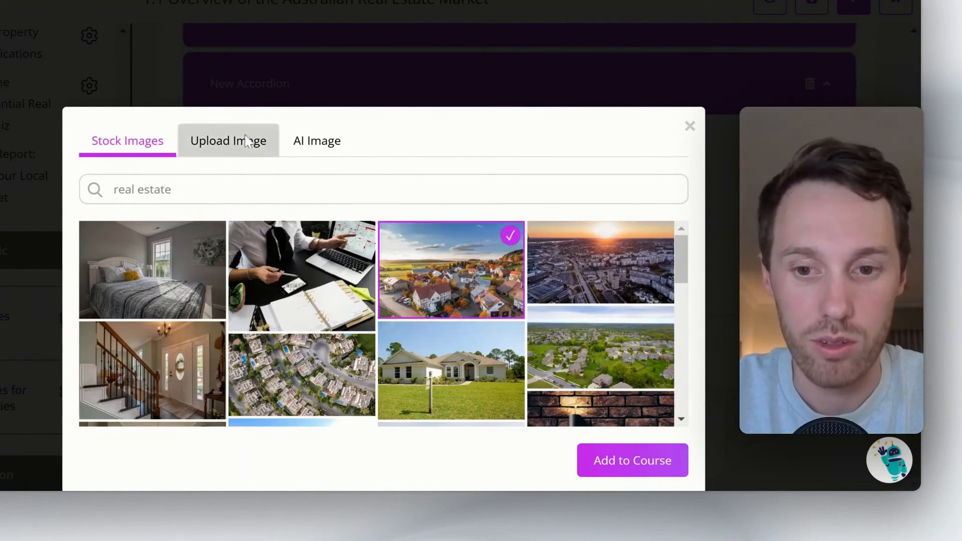
left_click(611, 463)
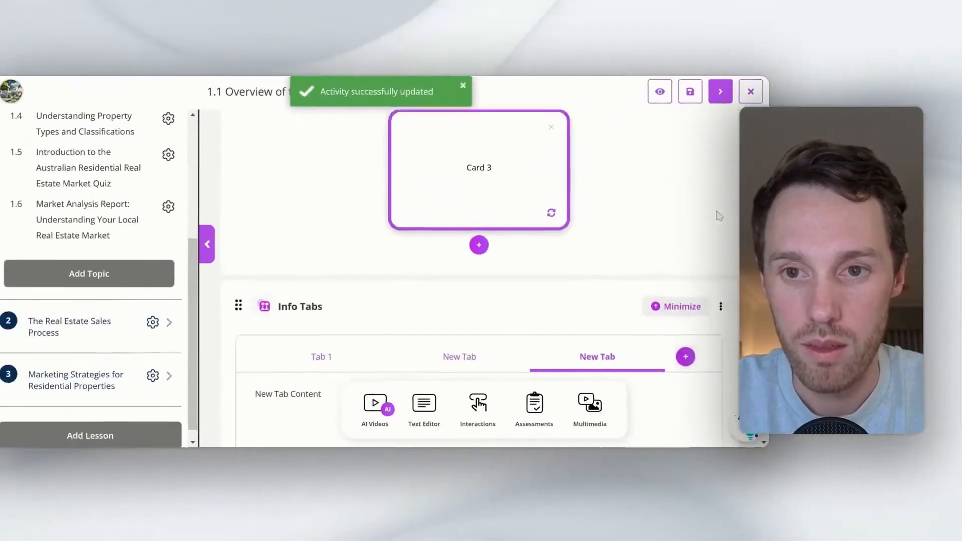
scroll(676, 231, "down", 1)
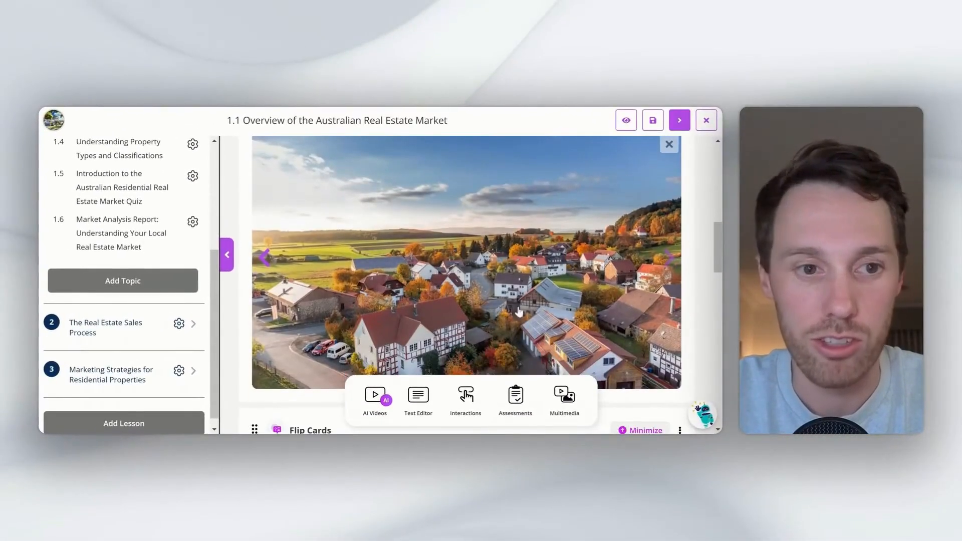
scroll(323, 287, "up", 3)
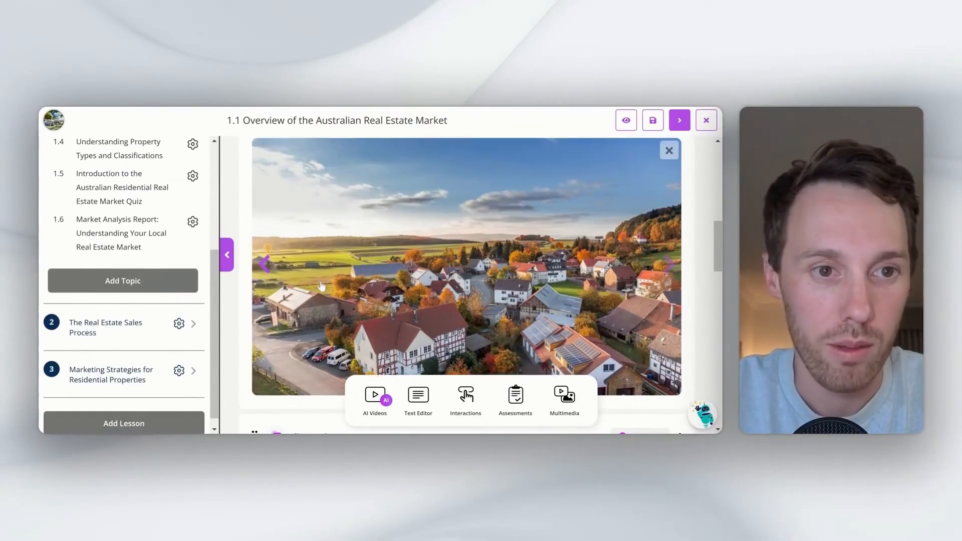
Open the topic 1.5 quiz for editing and review its pass grade settings and first question with its answer options.
scroll(98, 219, "up", 1)
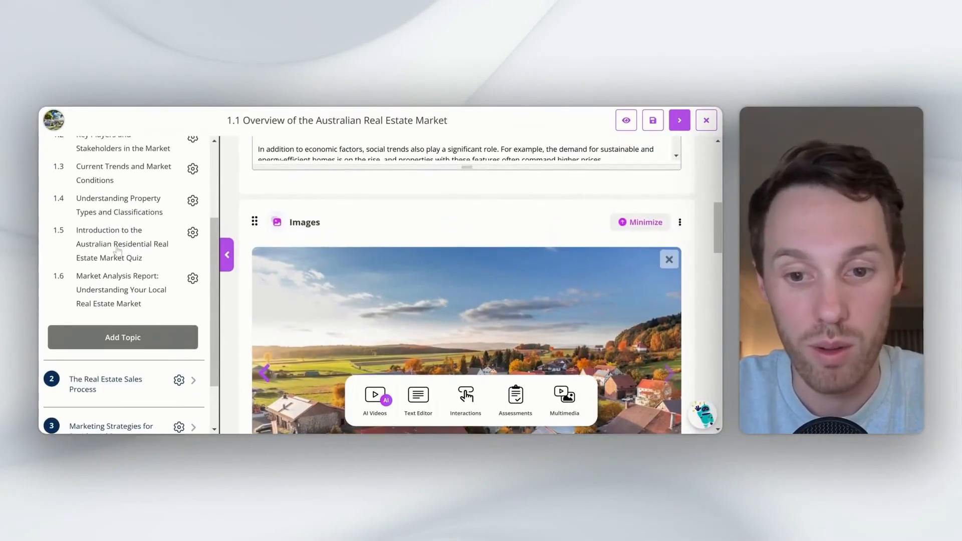
left_click(118, 250)
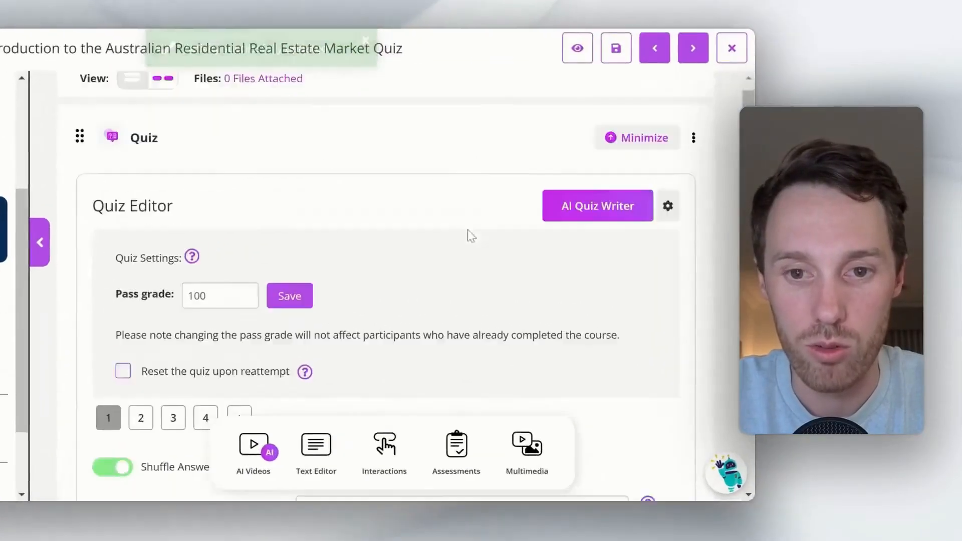
scroll(524, 251, "down", 5)
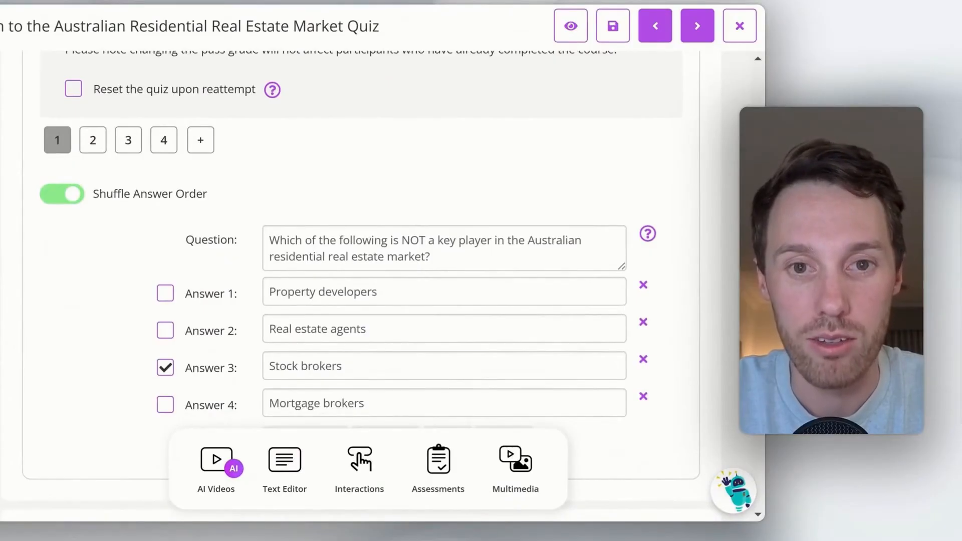
scroll(358, 280, "up", 1)
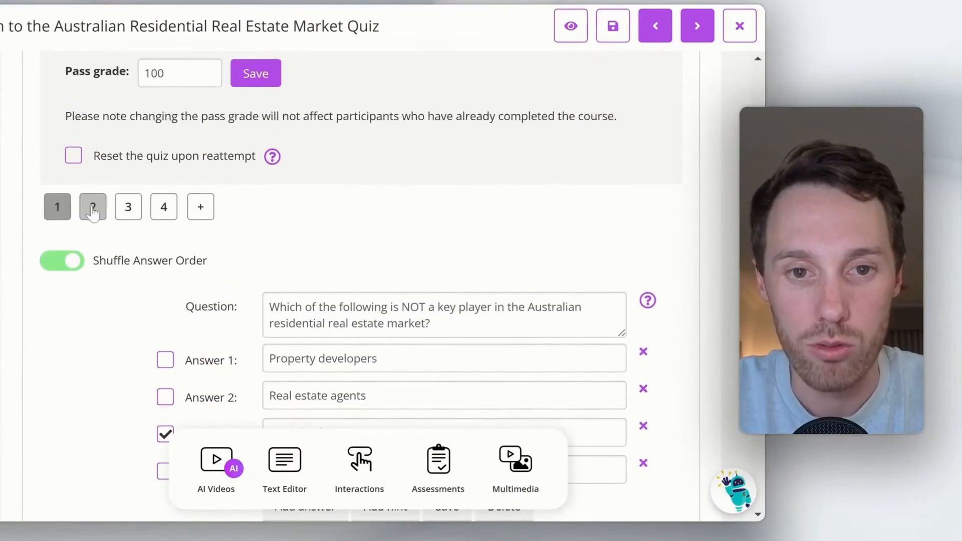
scroll(500, 251, "up", 1)
scroll(499, 251, "up", 2)
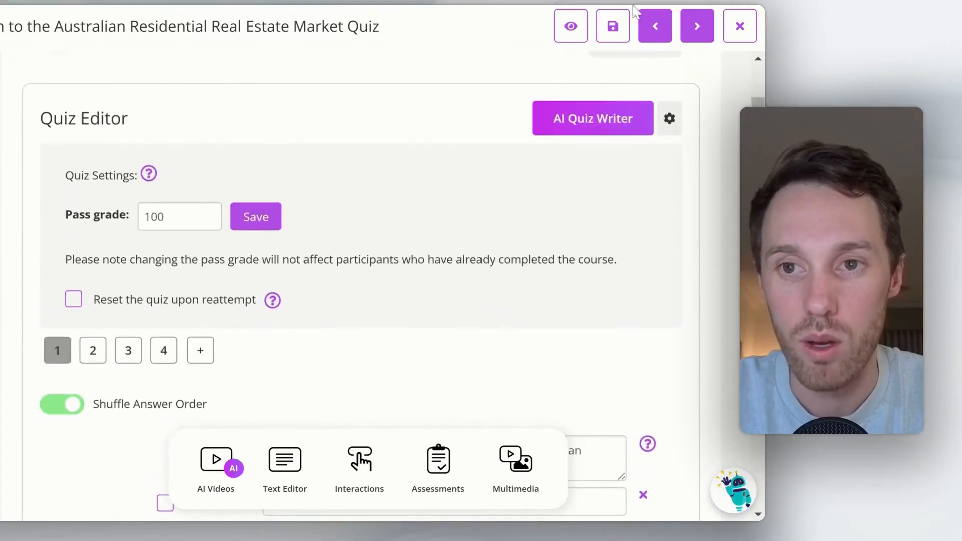
Preview the quiz as a learner, submitting "Real estate agents" for question 1 and "Real Estate Institute of Australia (REIA)" for question 2.
left_click(571, 25)
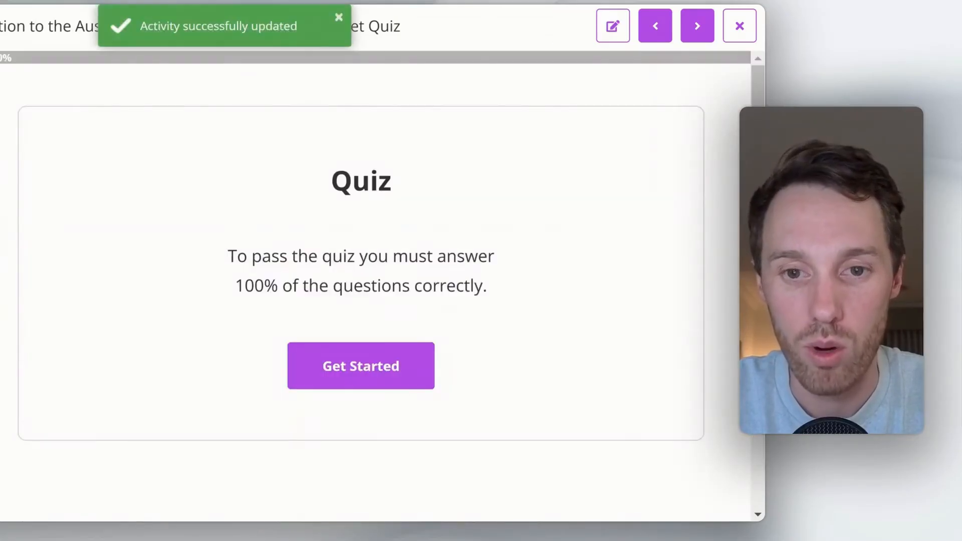
left_click(370, 376)
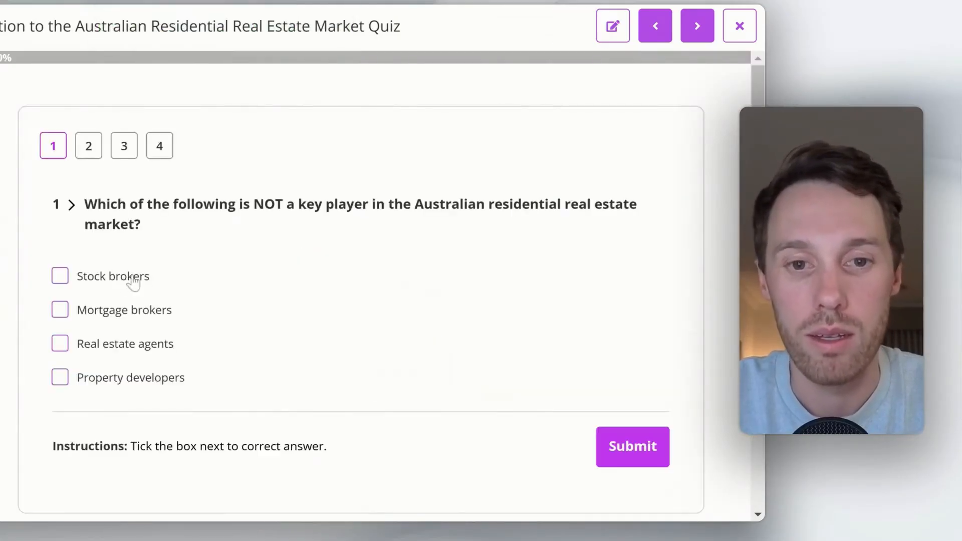
left_click(92, 346)
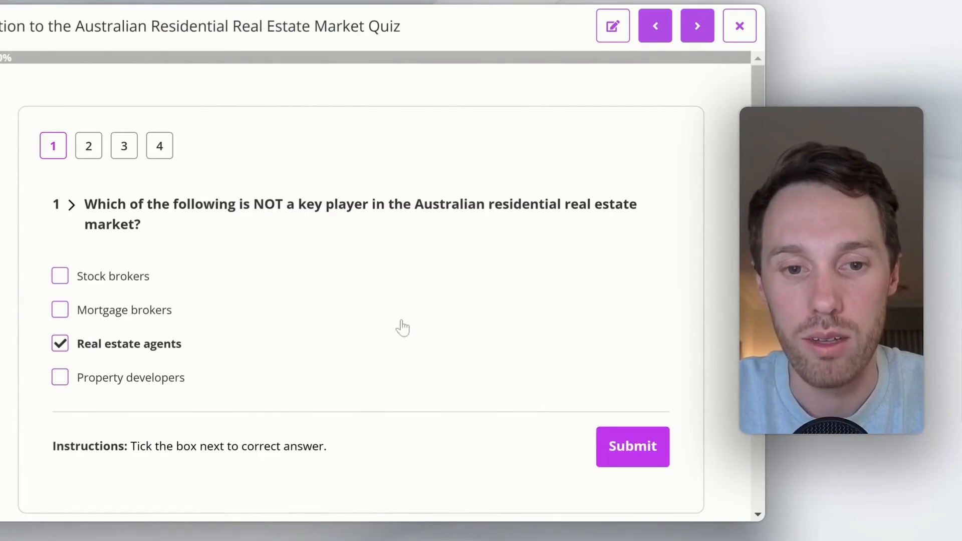
left_click(627, 449)
left_click(627, 450)
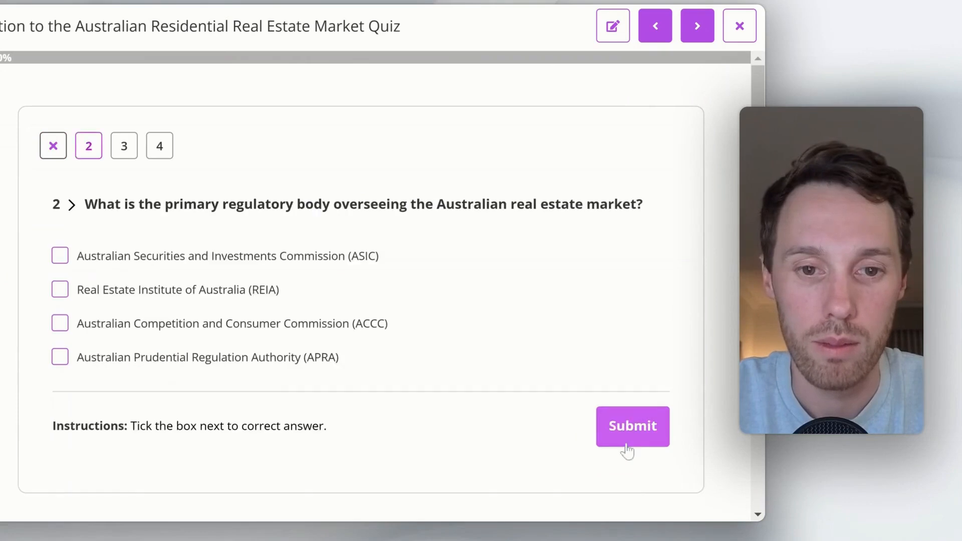
left_click(161, 295)
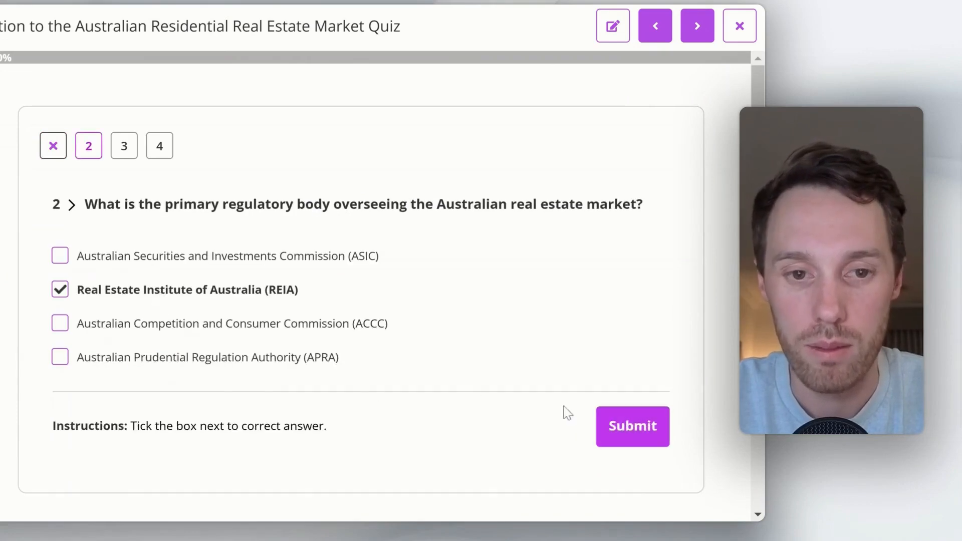
left_click(623, 428)
left_click(622, 429)
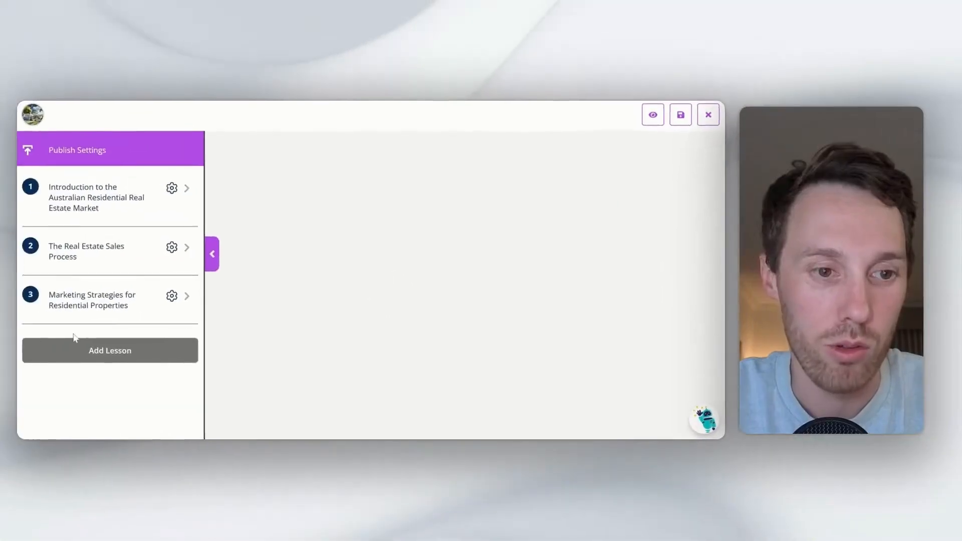
Open topic 1.6, Market Analysis Report, and preview its assignment as a learner with the course outline collapsed.
scroll(106, 308, "down", 1)
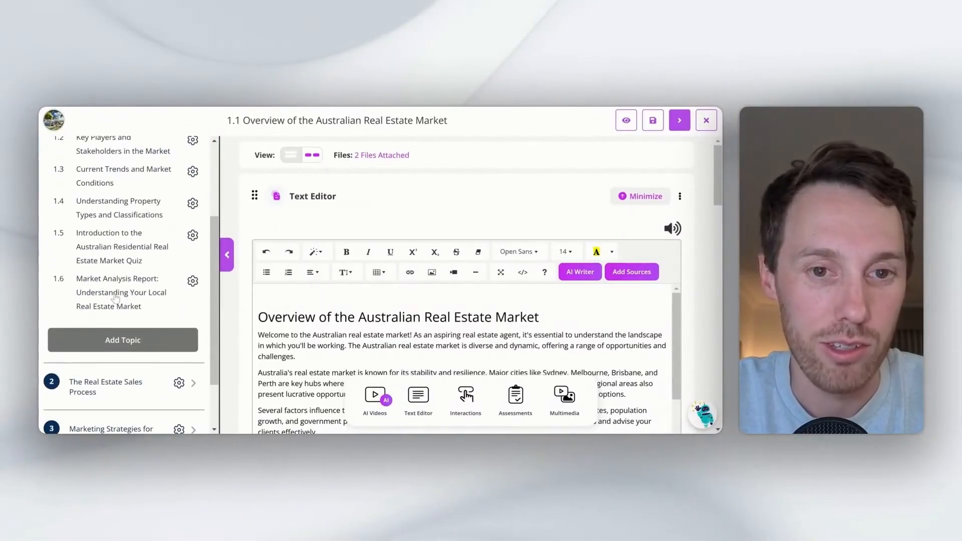
left_click(116, 296)
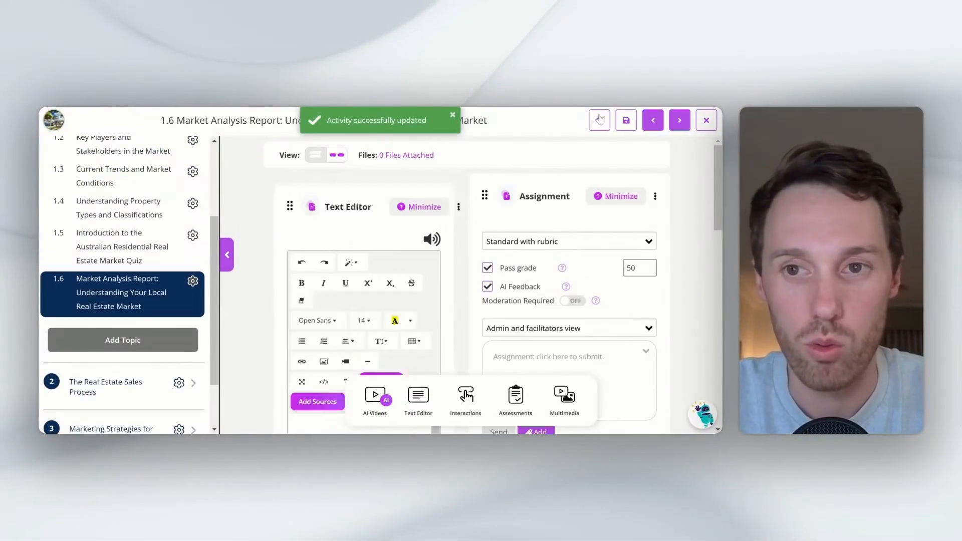
left_click(600, 119)
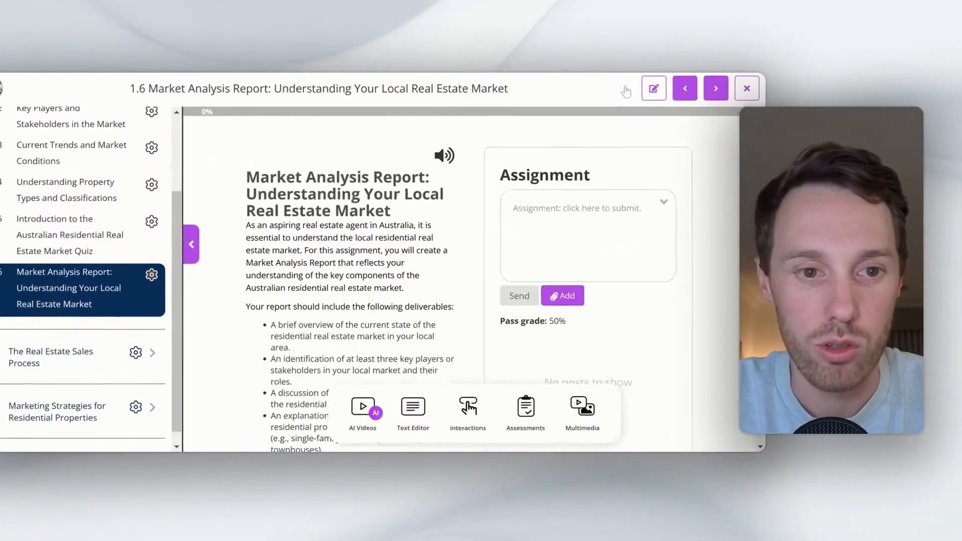
left_click(189, 245)
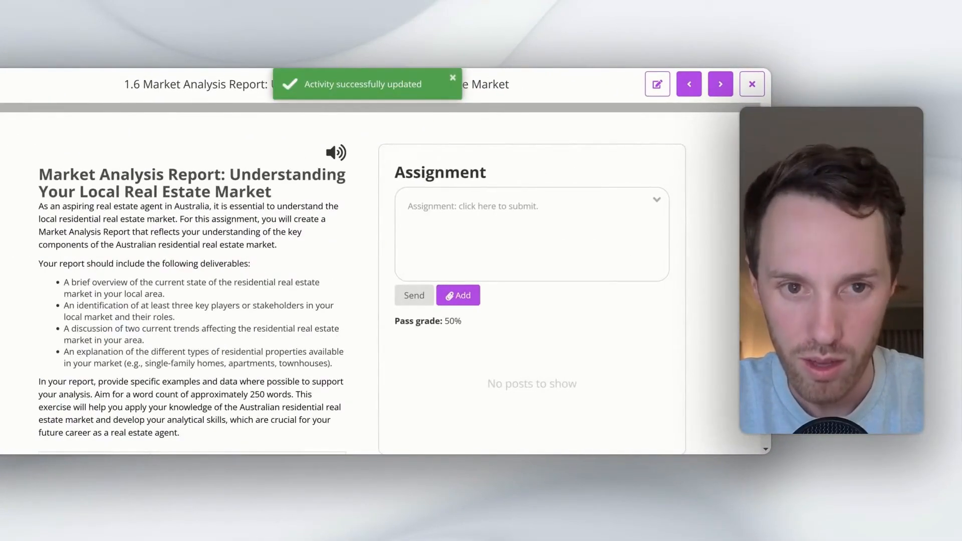
scroll(361, 279, "down", 2)
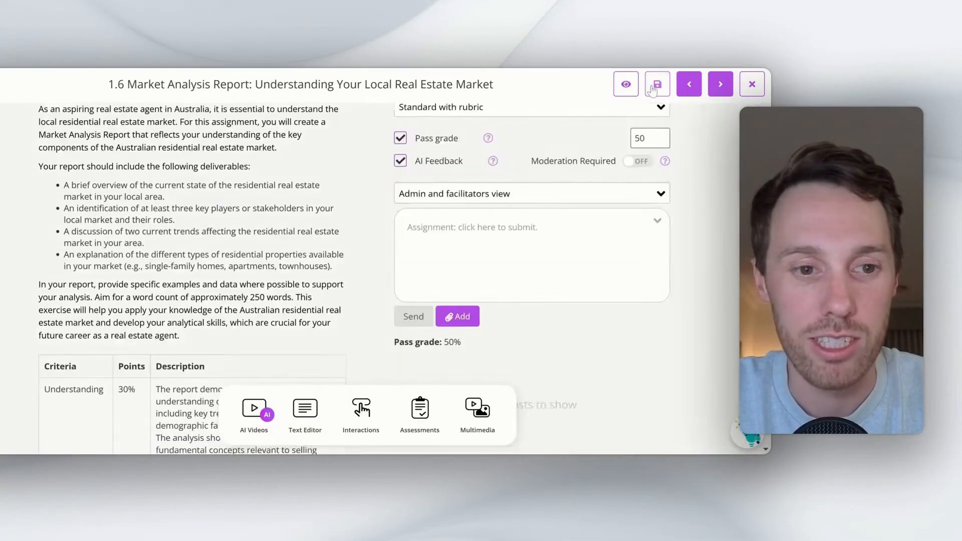
Return to editing topic 1.6 and examine the assignment brief, the marking rubric and the assignment settings.
left_click(657, 84)
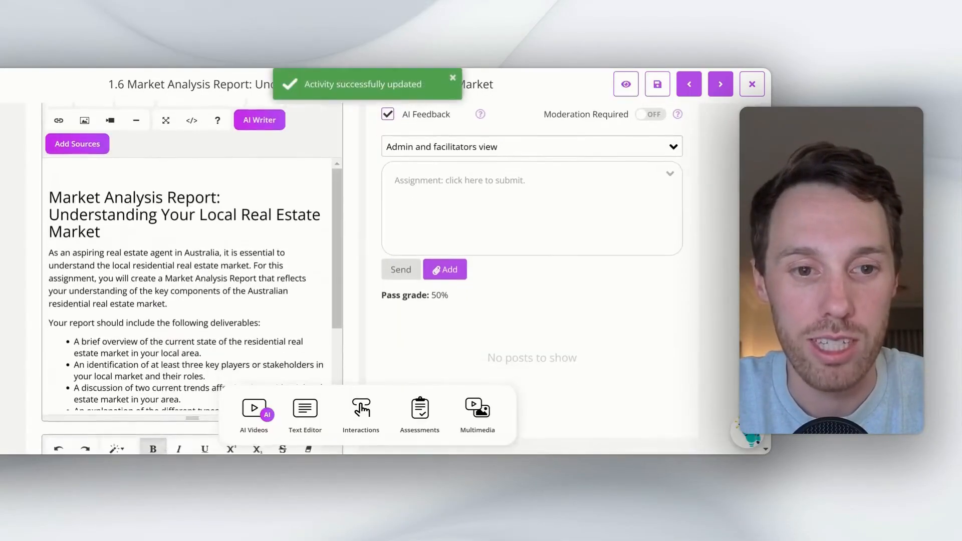
scroll(351, 275, "down", 5)
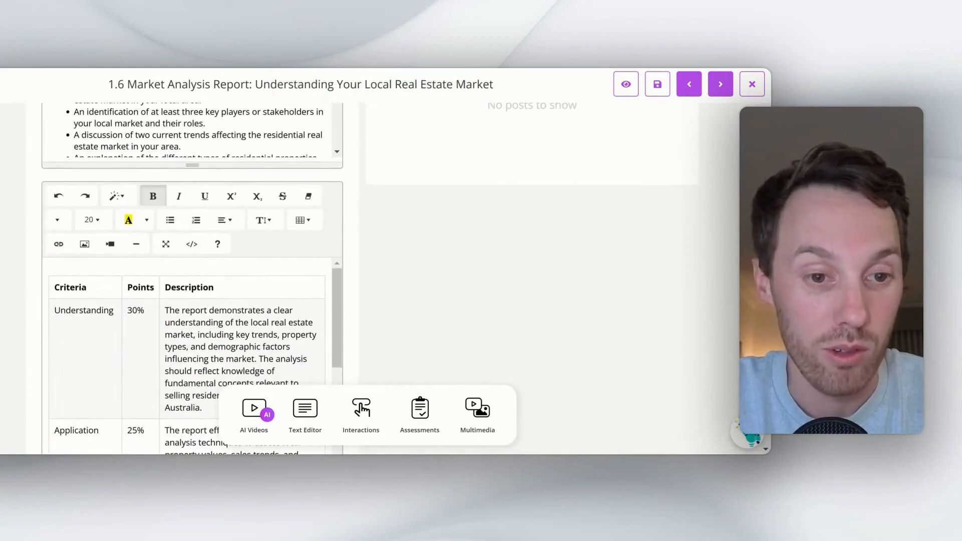
scroll(351, 276, "down", 4)
scroll(192, 221, "down", 6)
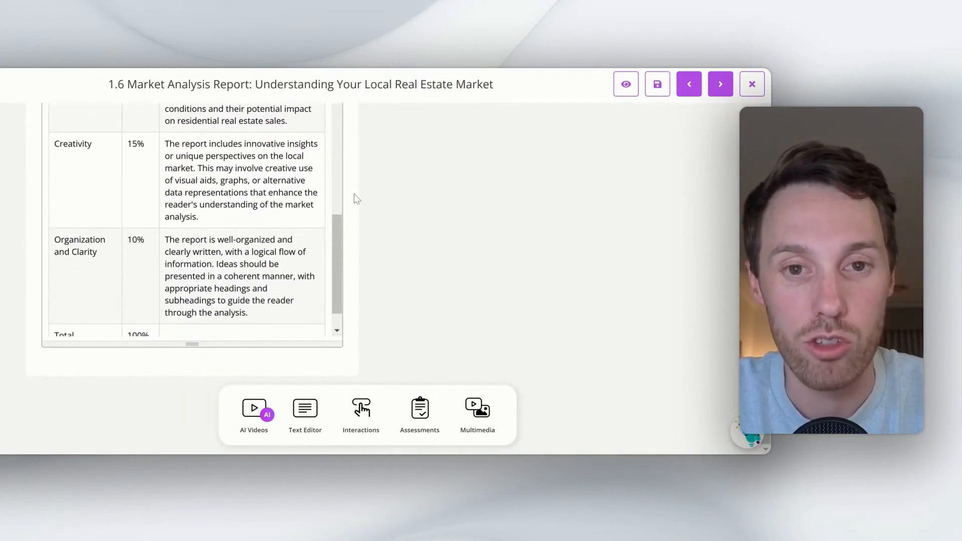
scroll(357, 199, "up", 10)
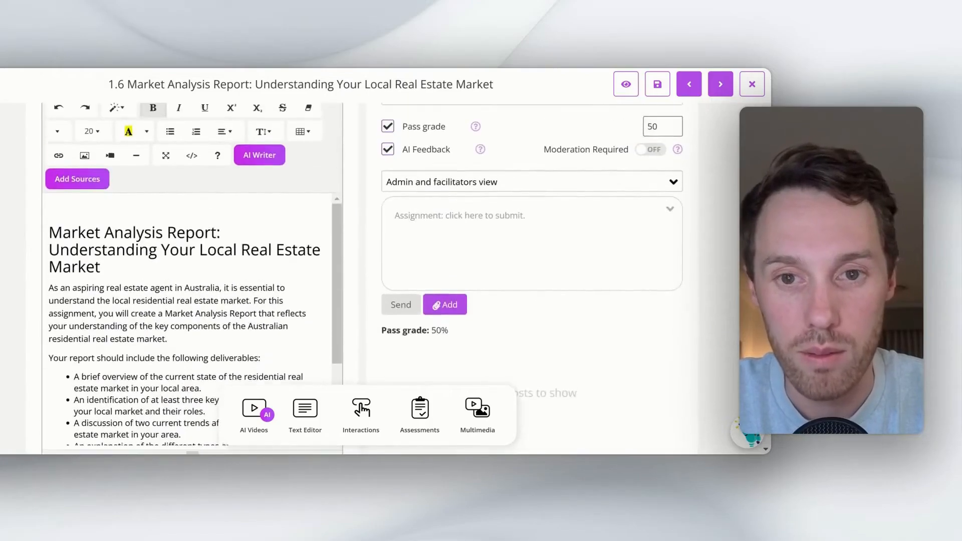
scroll(369, 279, "up", 3)
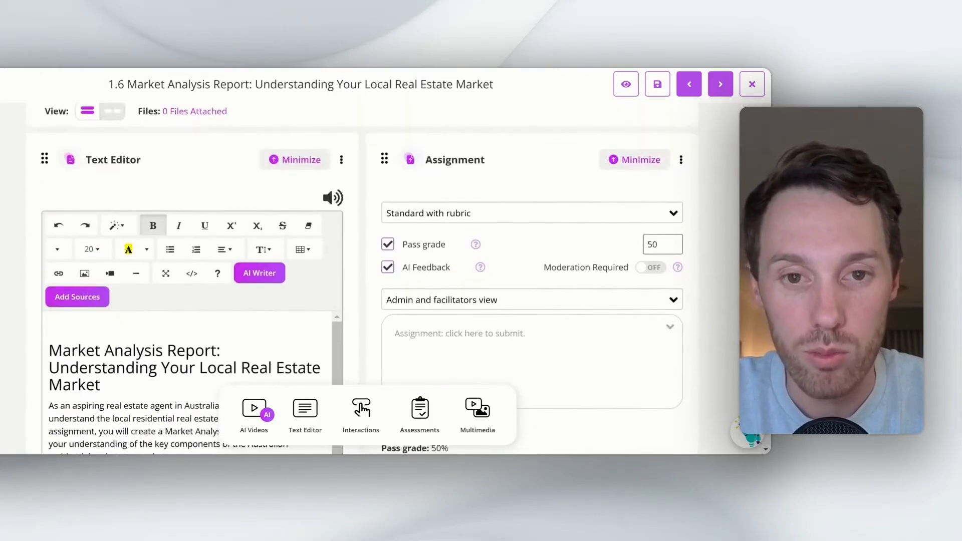
scroll(354, 242, "down", 6)
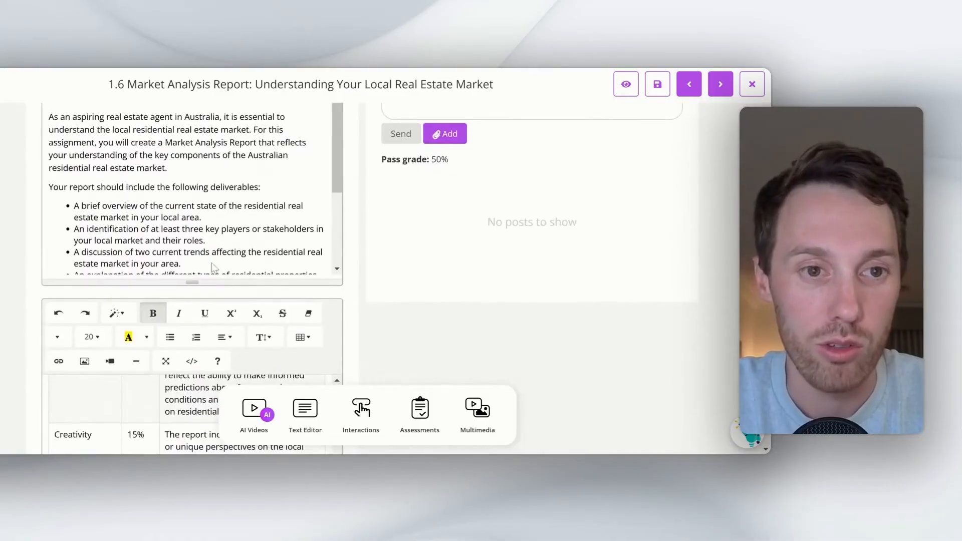
scroll(191, 251, "down", 10)
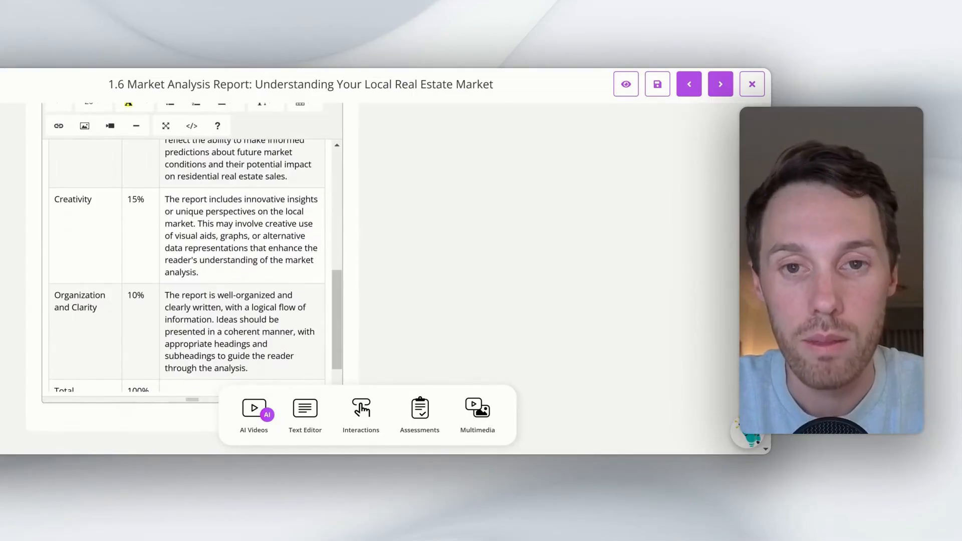
scroll(365, 242, "up", 10)
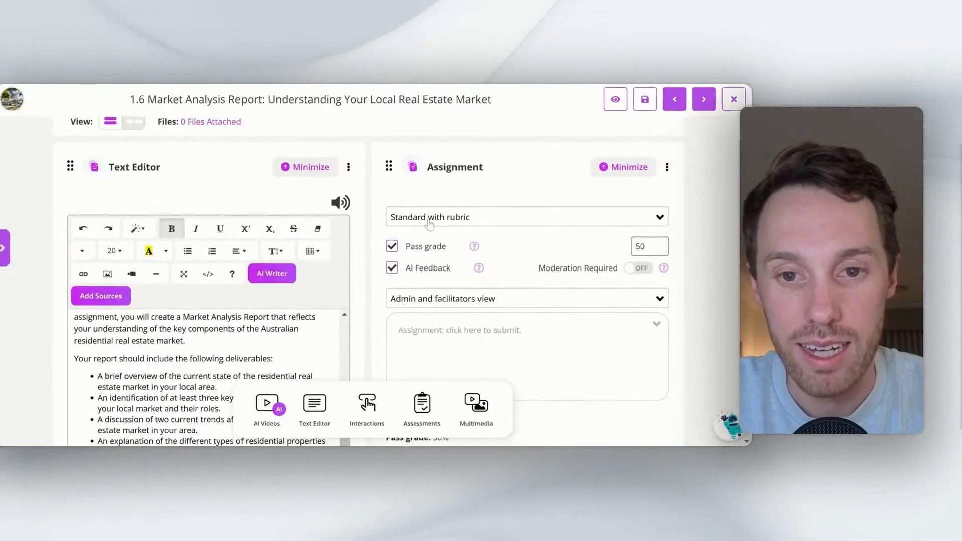
Change the assignment type to Simplified open answer, check the Desired Answer field and turn on Moderation Required.
left_click(430, 221)
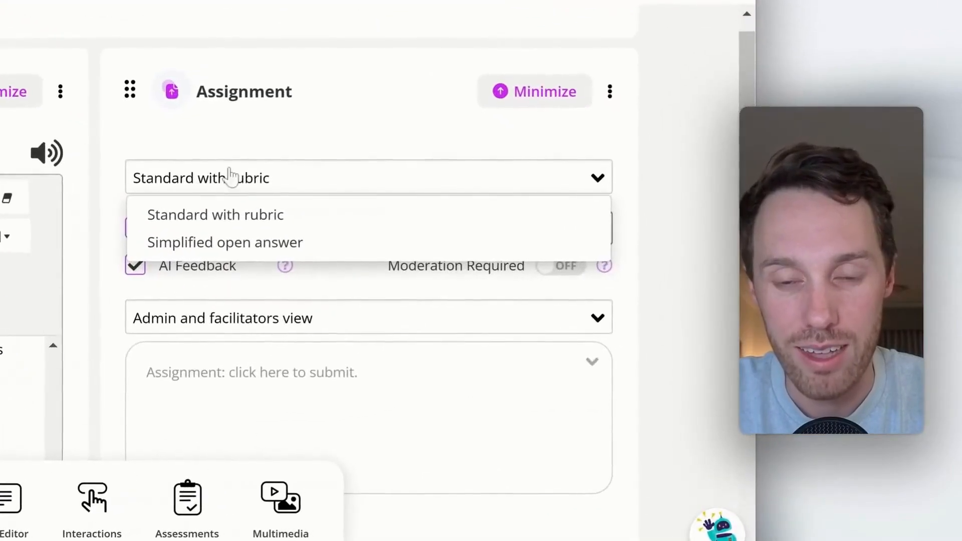
left_click(218, 243)
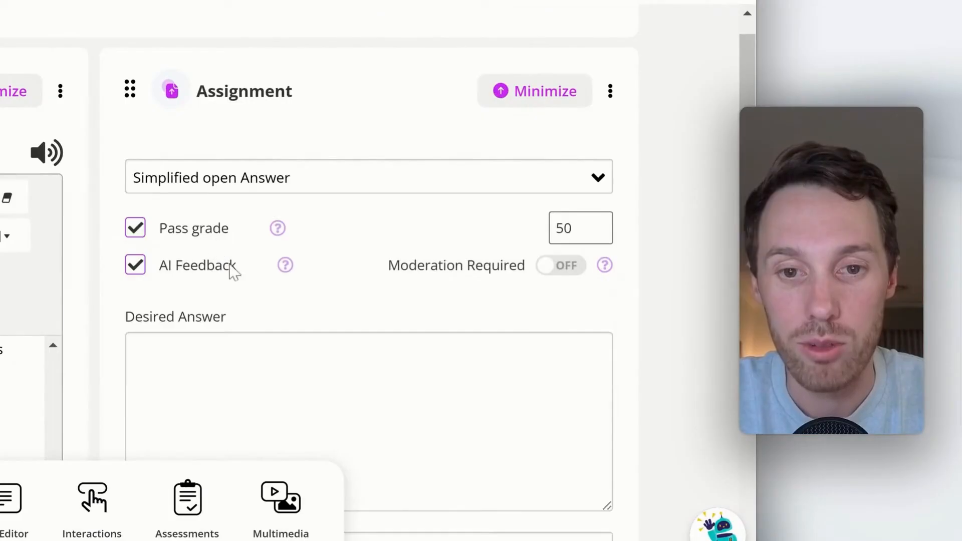
scroll(222, 300, "down", 6)
left_click(236, 155)
scroll(236, 155, "up", 3)
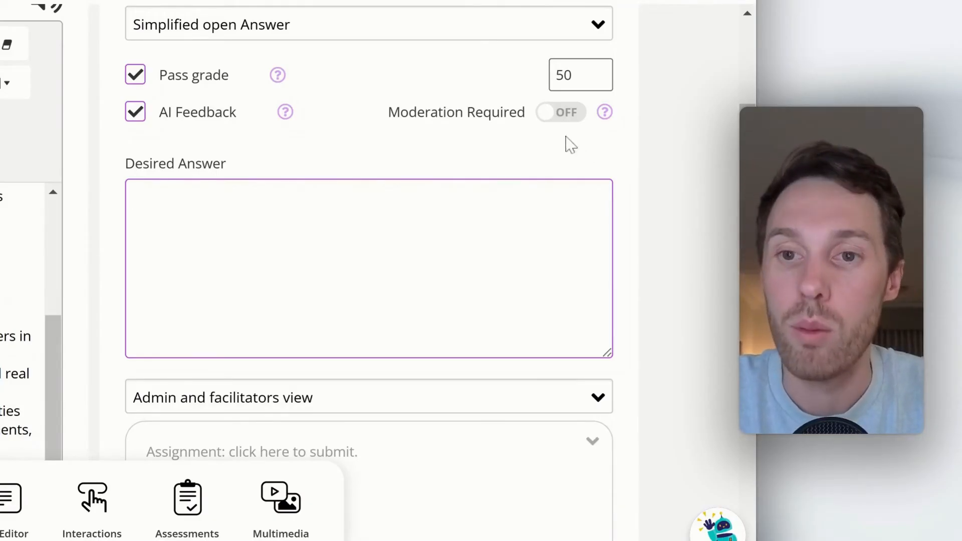
left_click(553, 120)
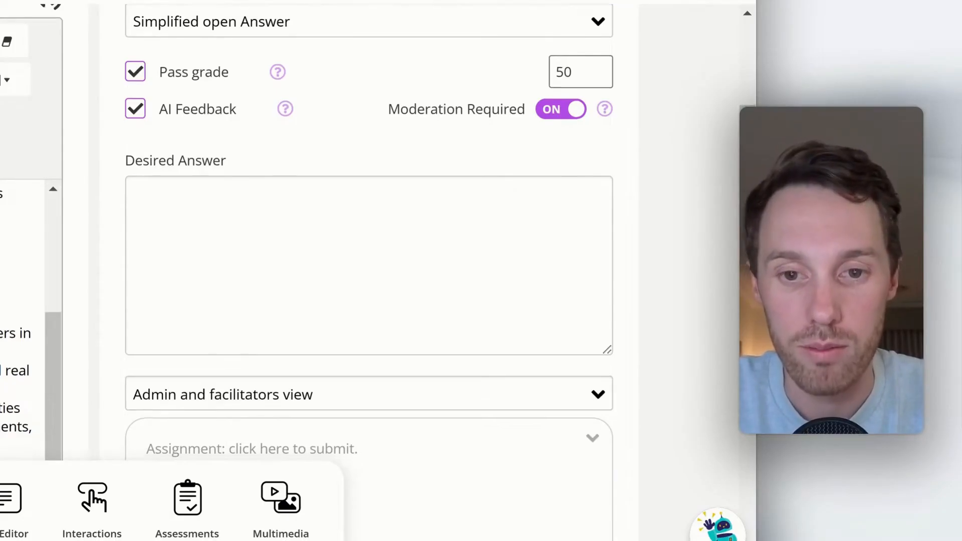
scroll(369, 271, "down", 6)
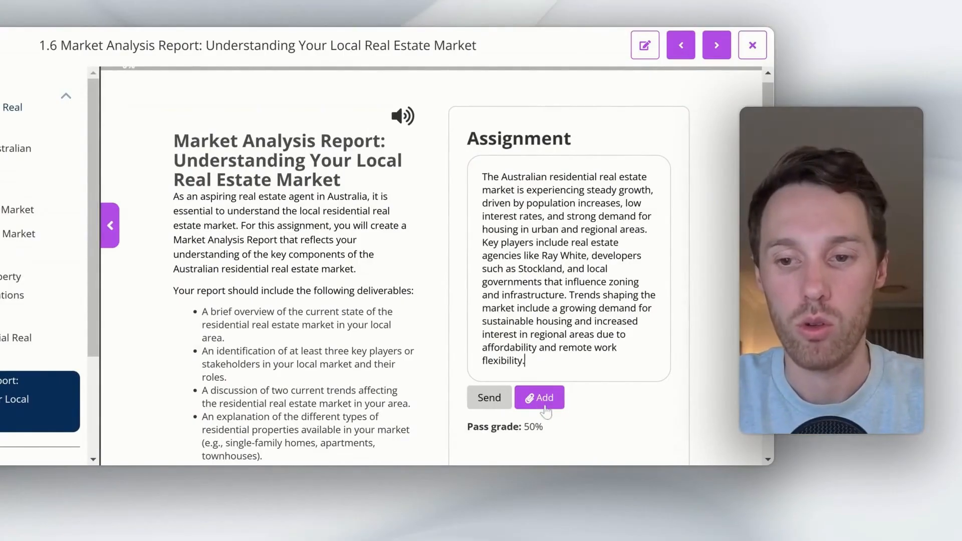
Submit the written Australian residential market answer to the assignment and read the AI assessor's grade and feedback.
left_click(489, 399)
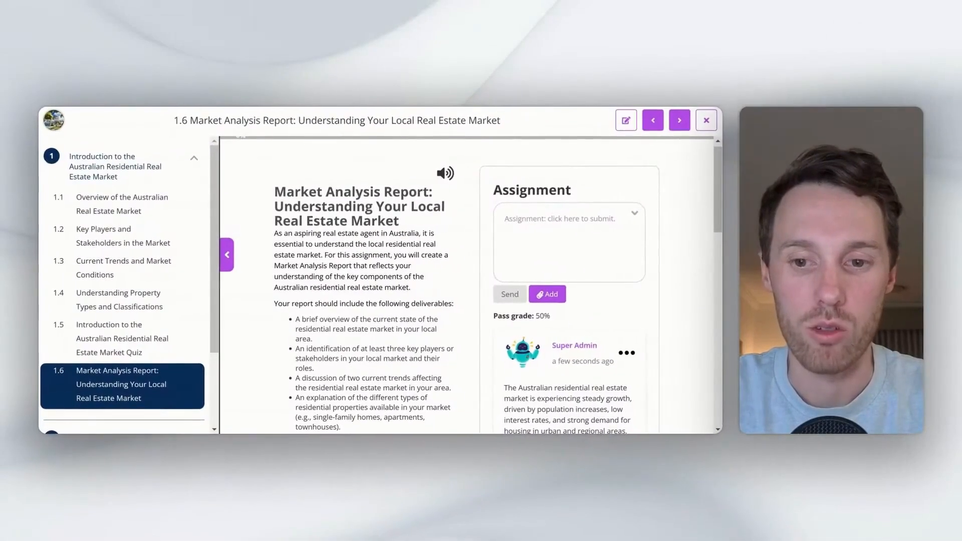
scroll(466, 286, "down", 5)
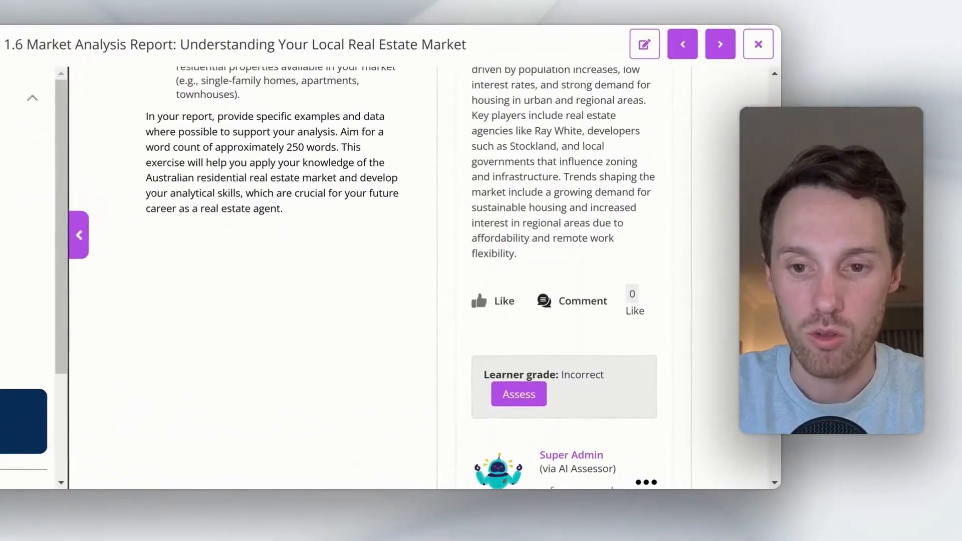
scroll(466, 286, "down", 8)
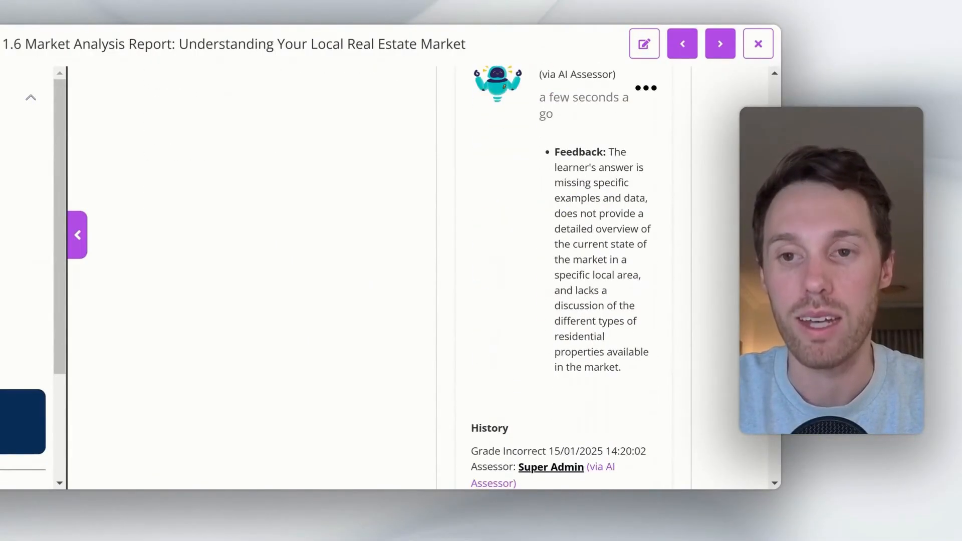
scroll(604, 171, "up", 4)
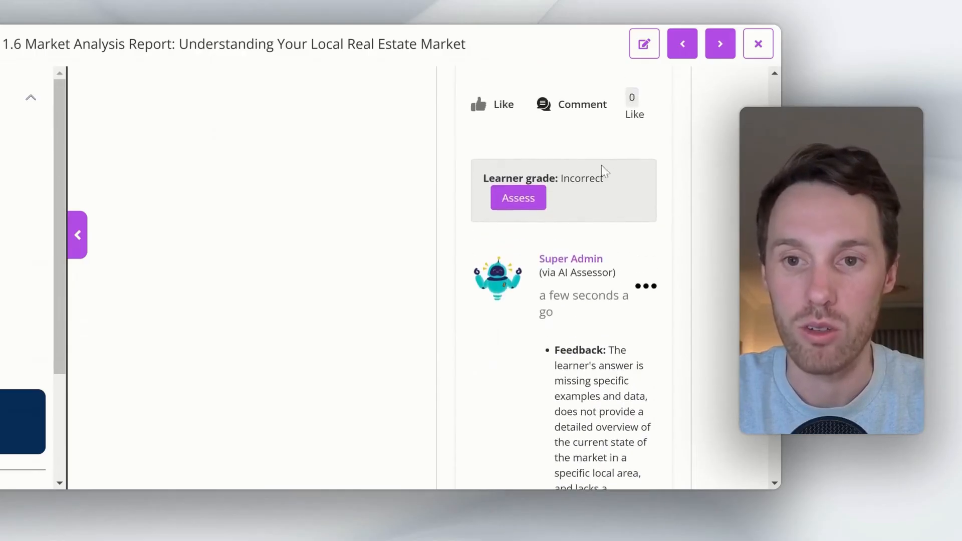
scroll(604, 171, "down", 5)
scroll(555, 239, "up", 2)
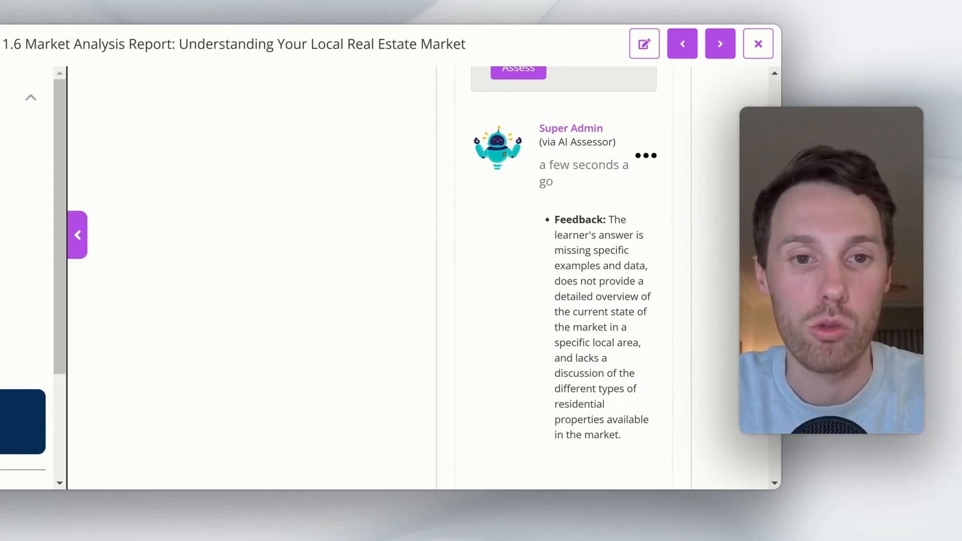
scroll(564, 276, "down", 5)
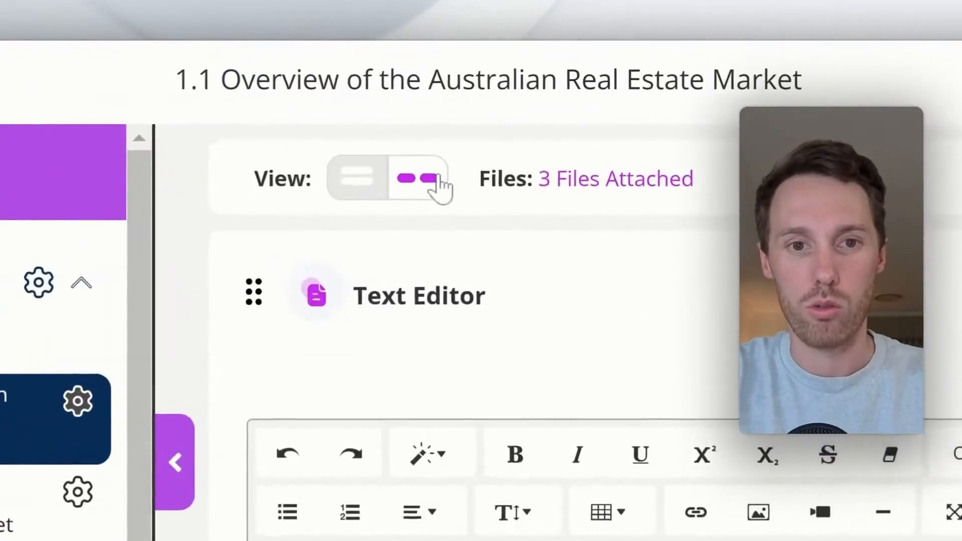
Try the two-column layout for topic 1.1's content blocks and go back to the single-column layout.
left_click(291, 155)
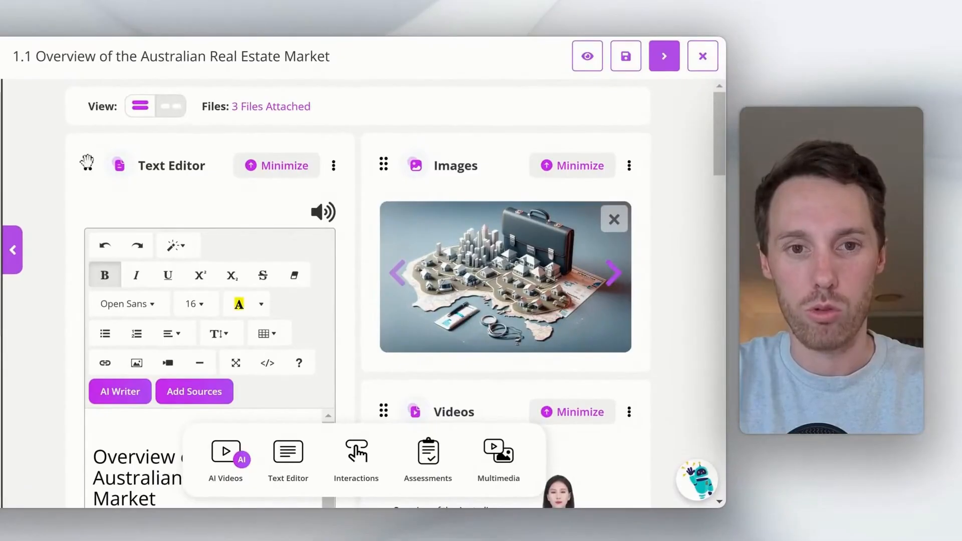
left_click_drag(87, 161, 112, 166)
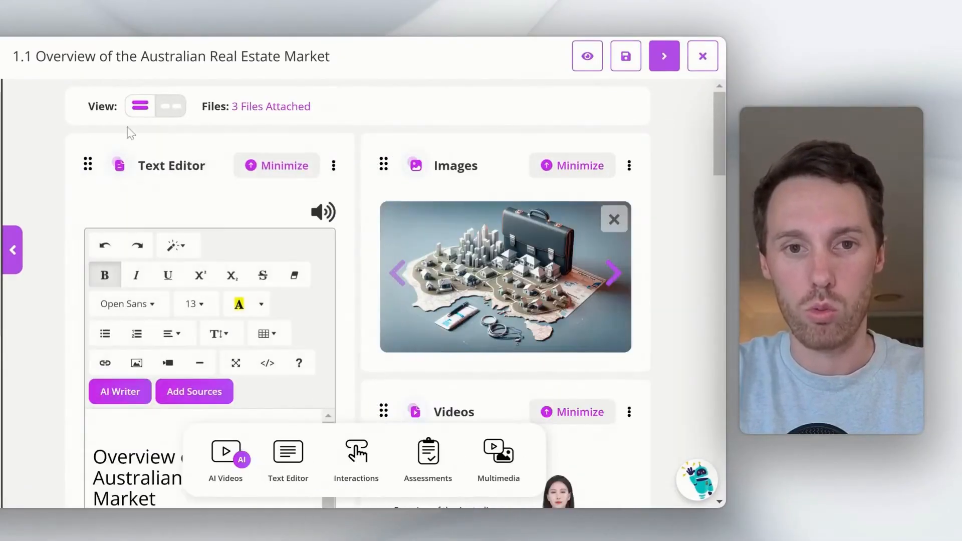
left_click(145, 106)
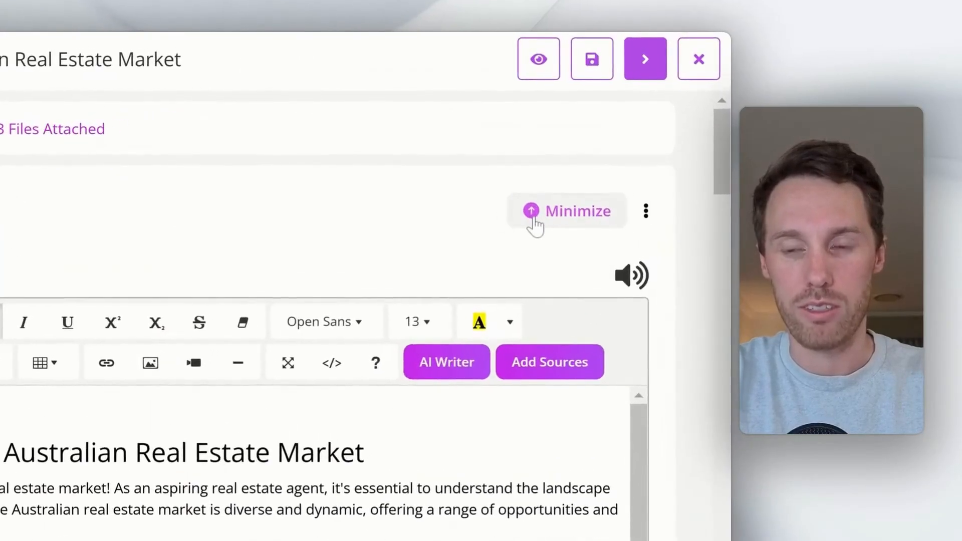
Minimize the Text Editor and Images blocks in topic 1.1 and move the Text Editor block below Images.
left_click(589, 170)
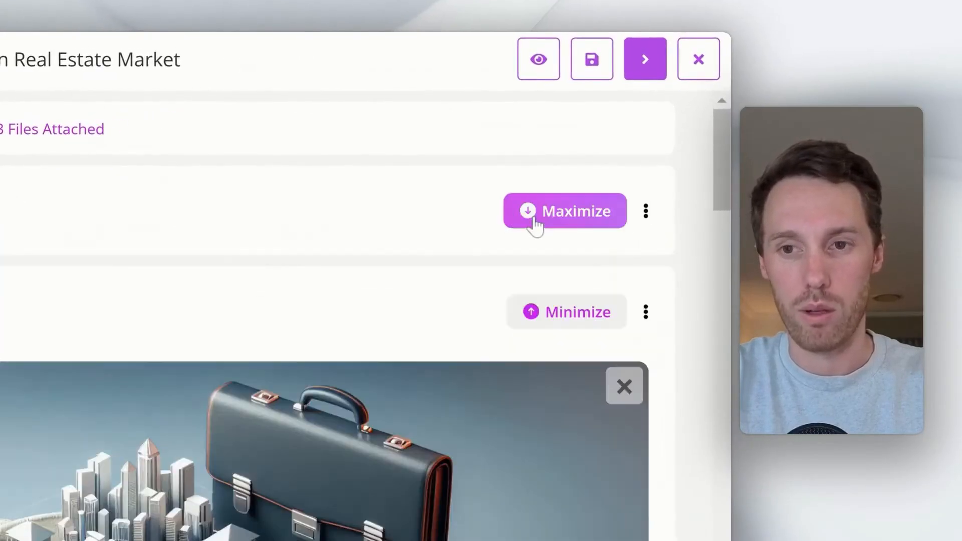
left_click(541, 322)
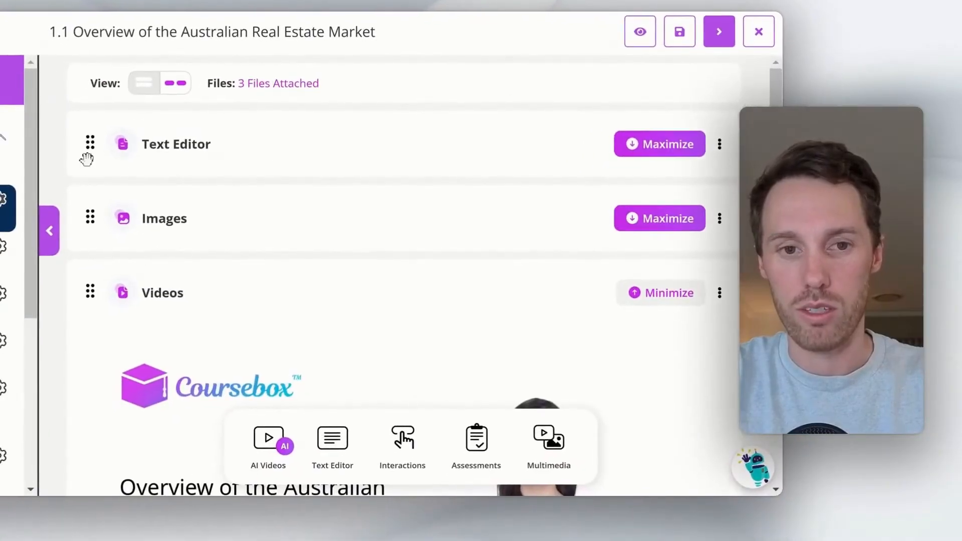
left_click_drag(86, 160, 88, 236)
Preview topic 1.1 as a learner to check the new order of images and text, and return to editing.
left_click(640, 32)
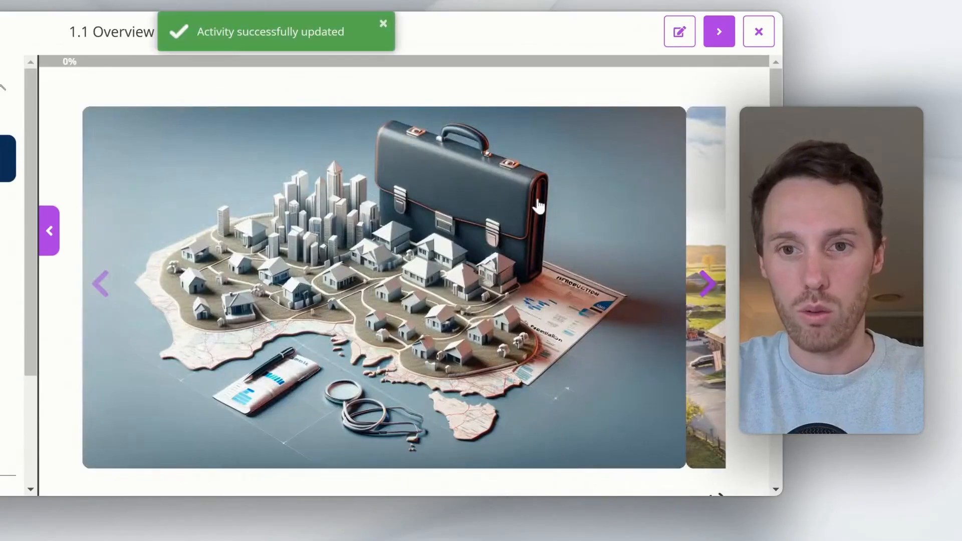
scroll(539, 206, "down", 6)
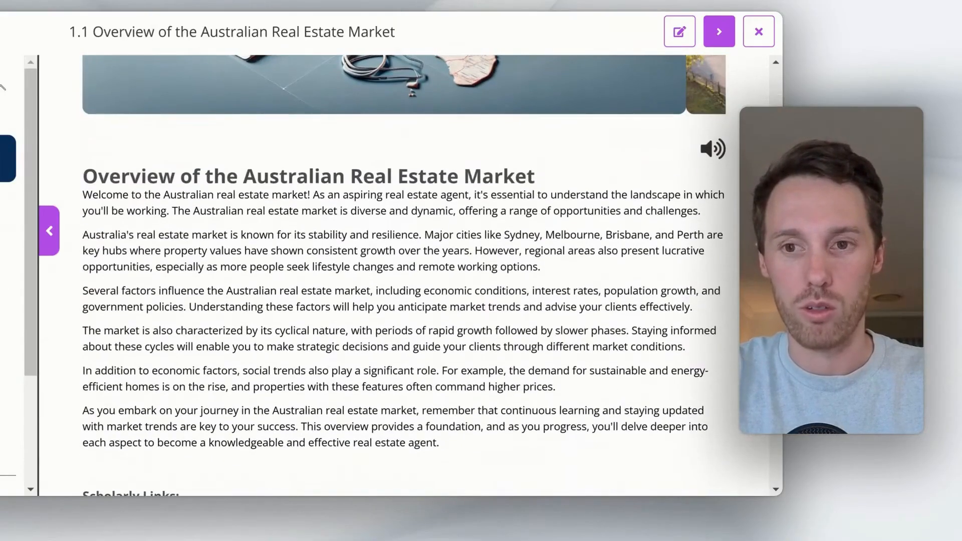
scroll(403, 275, "down", 5)
scroll(403, 276, "up", 4)
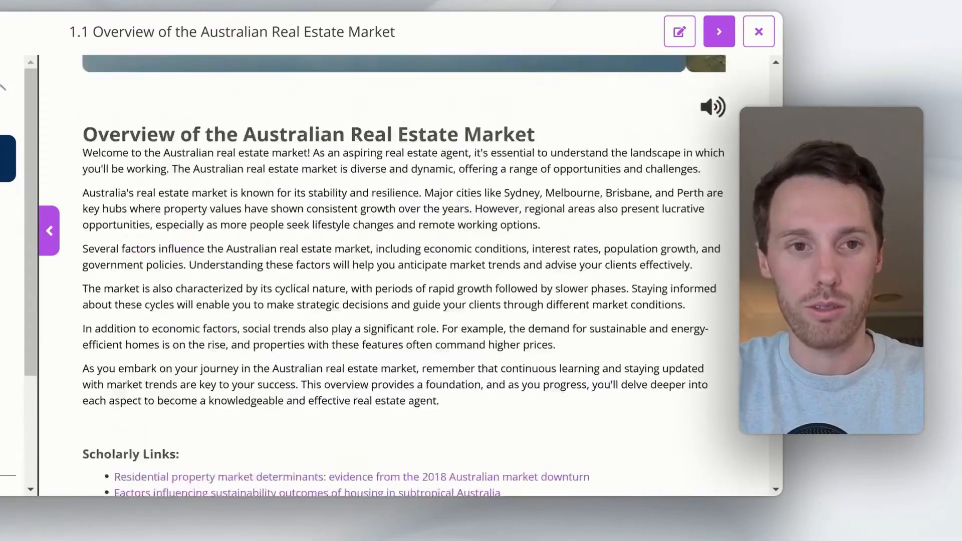
scroll(404, 275, "up", 7)
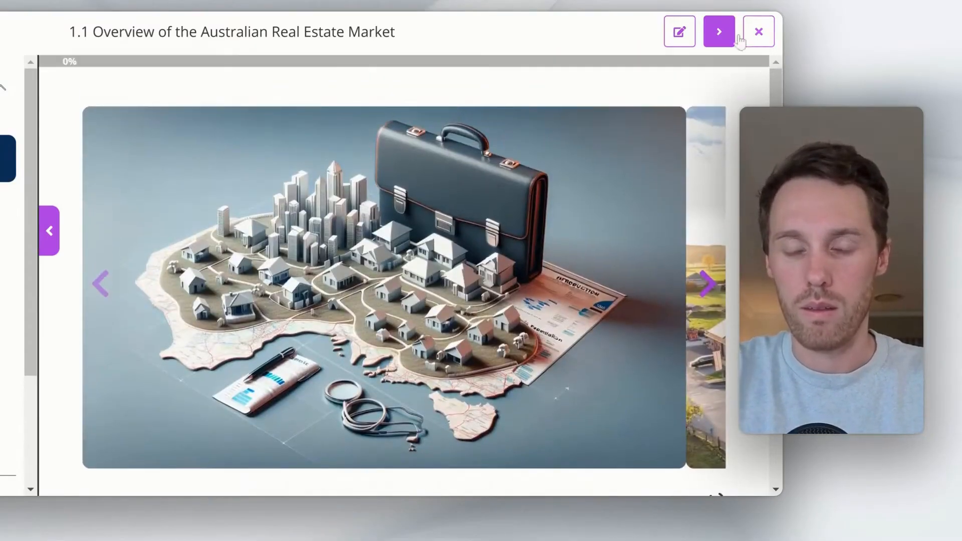
left_click(679, 32)
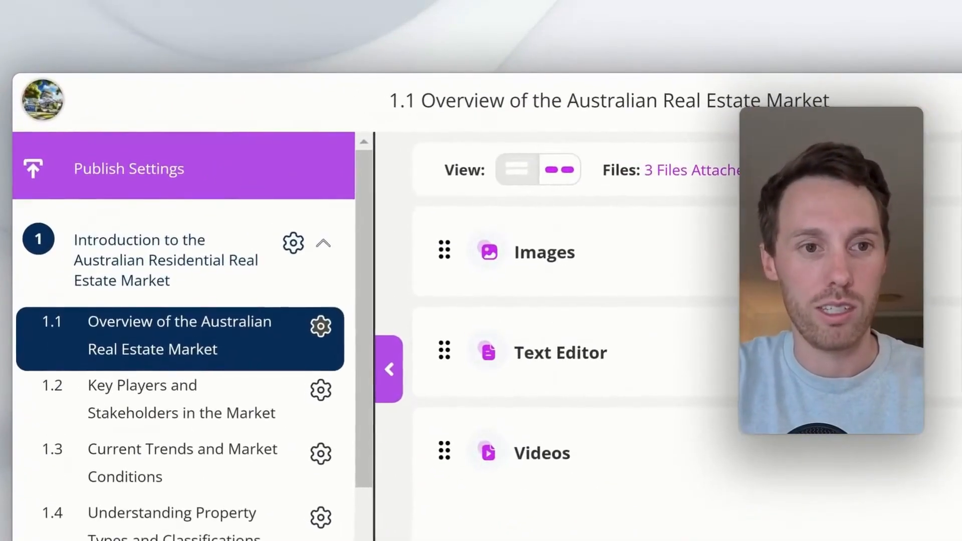
Open the course's publish settings and unpublish the public course.
left_click(173, 173)
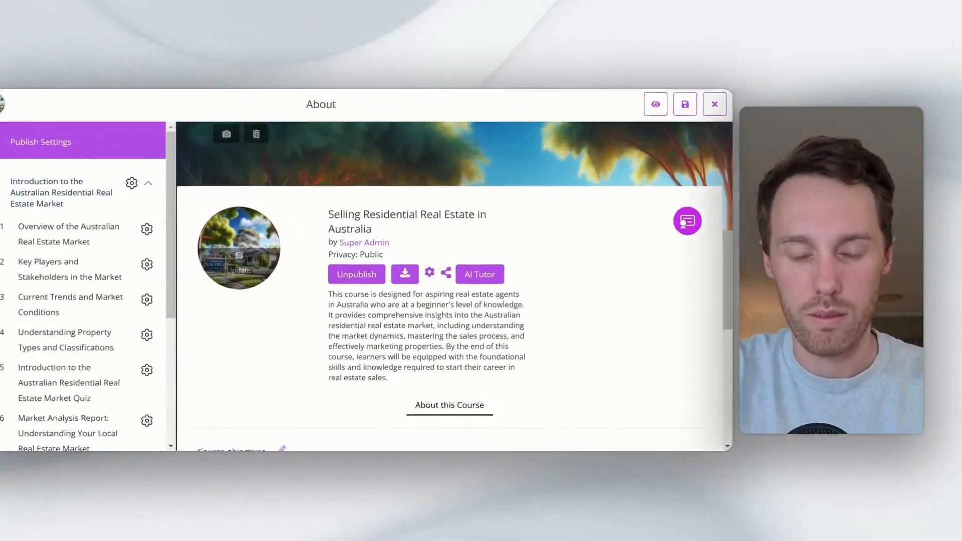
left_click(357, 274)
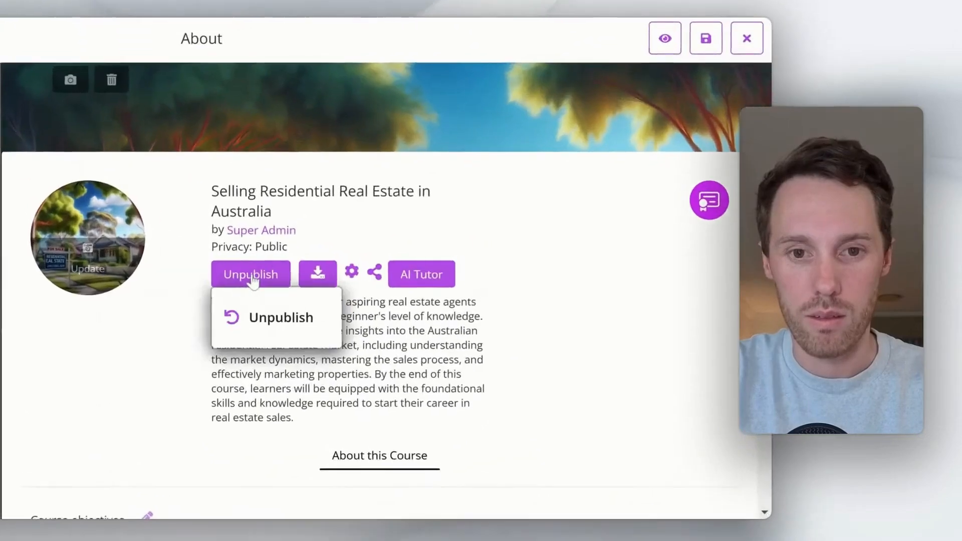
left_click(361, 308)
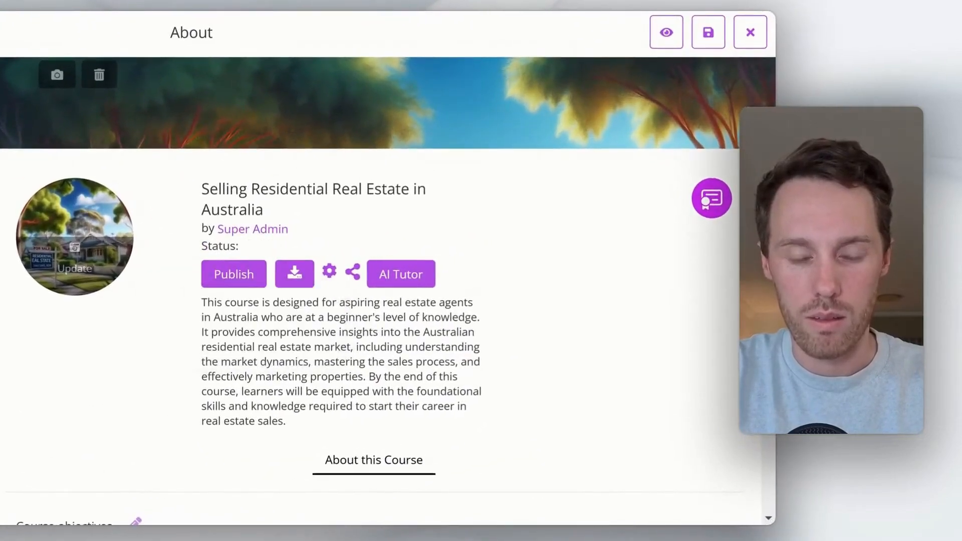
Publish the course as a private paid course with a price of 100 USD.
left_click(237, 277)
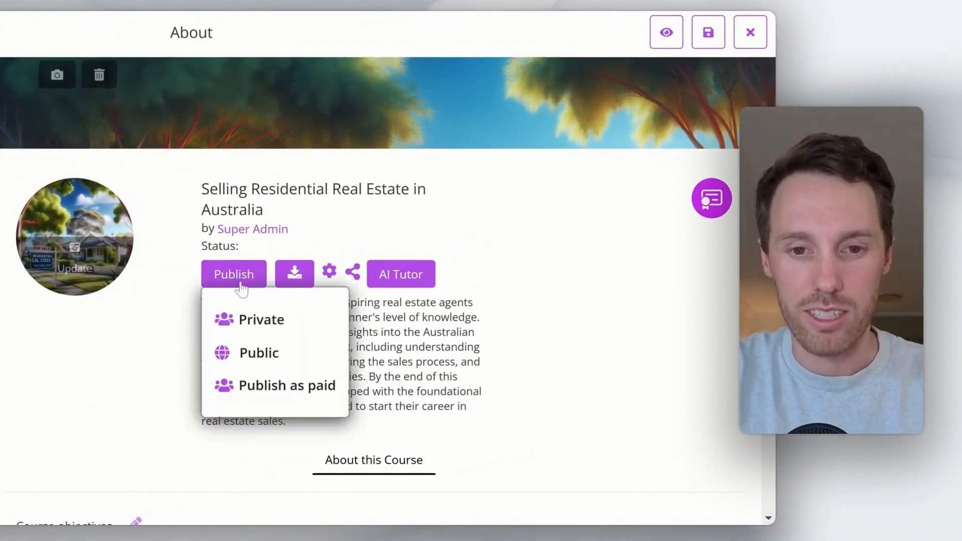
left_click(280, 386)
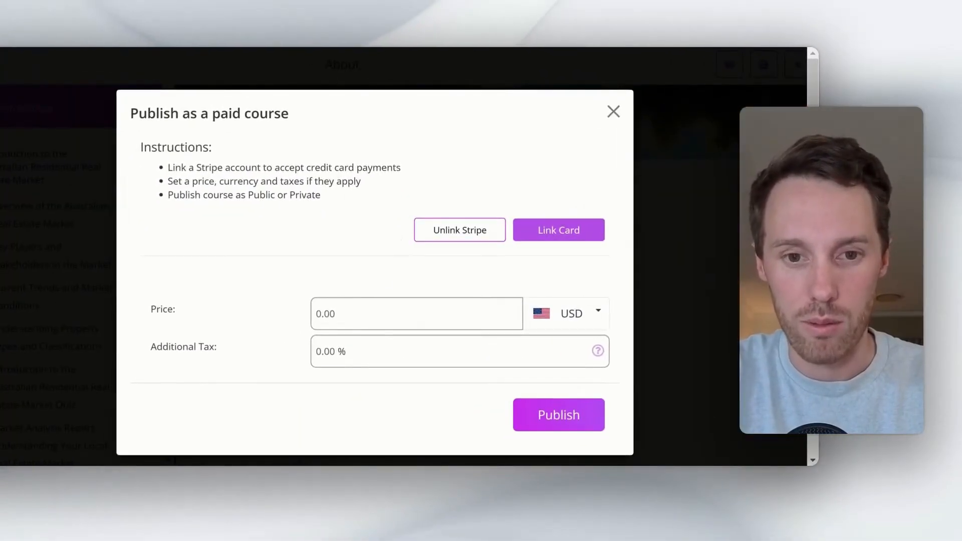
key("Tab")
type("1")
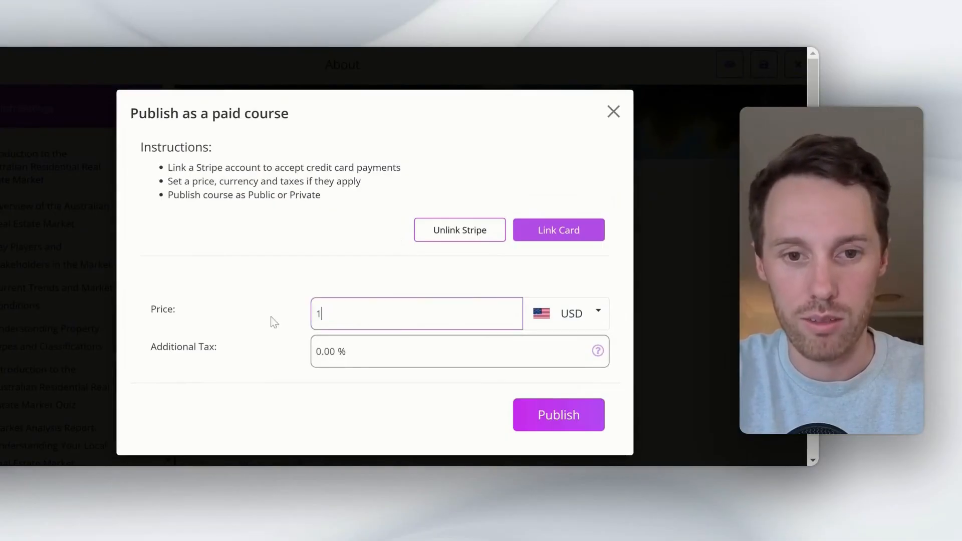
left_click(592, 415)
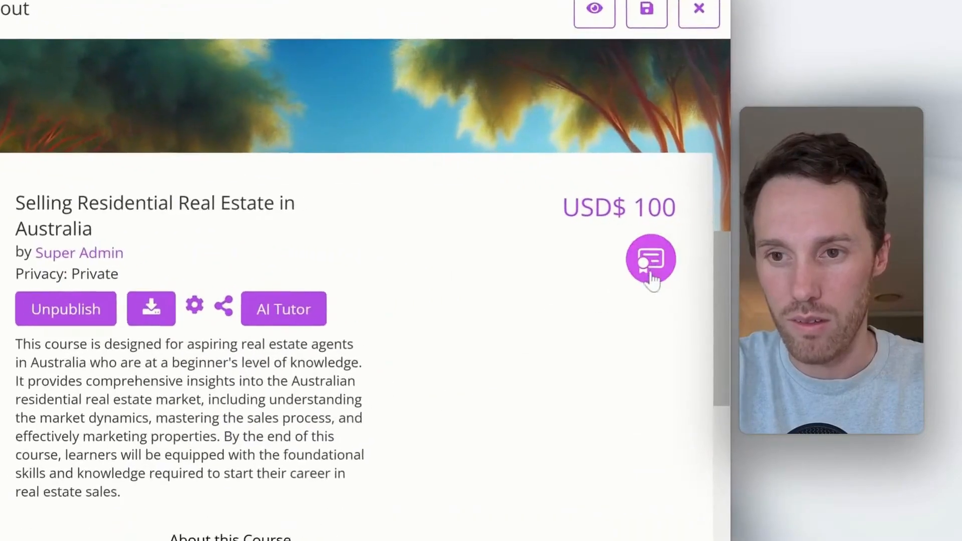
Open the course certificate and check which download formats the course offers.
left_click(651, 275)
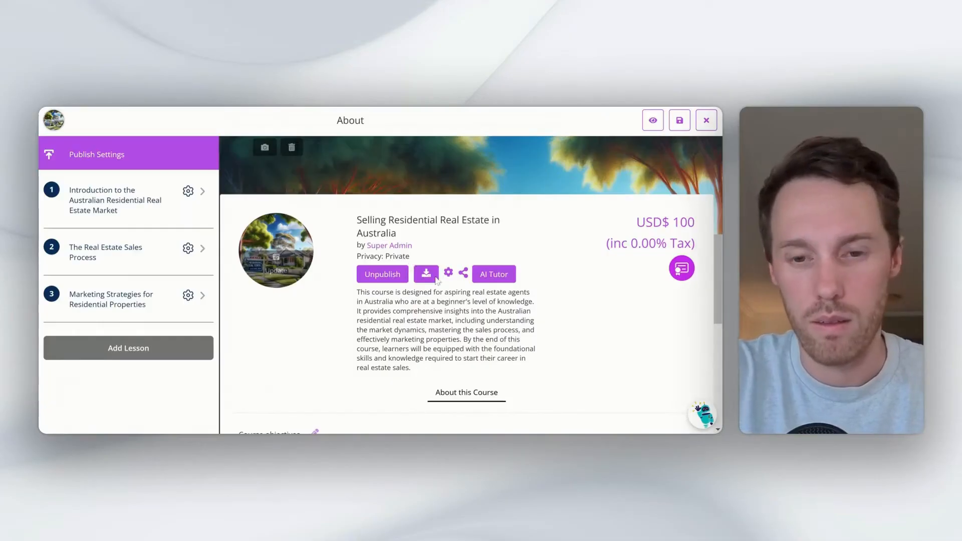
left_click(434, 277)
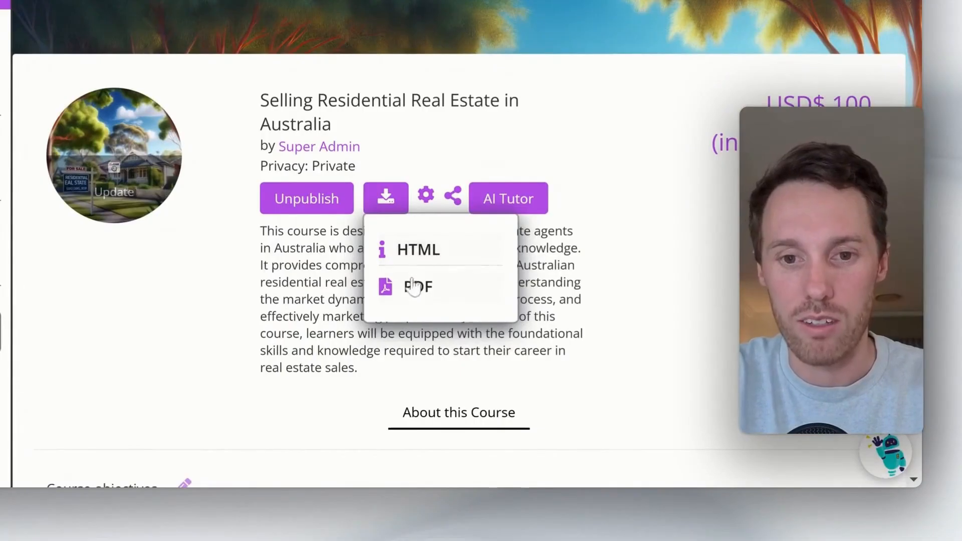
Examine the course's management settings and its sharing and export options.
left_click(424, 200)
scroll(314, 255, "down", 2)
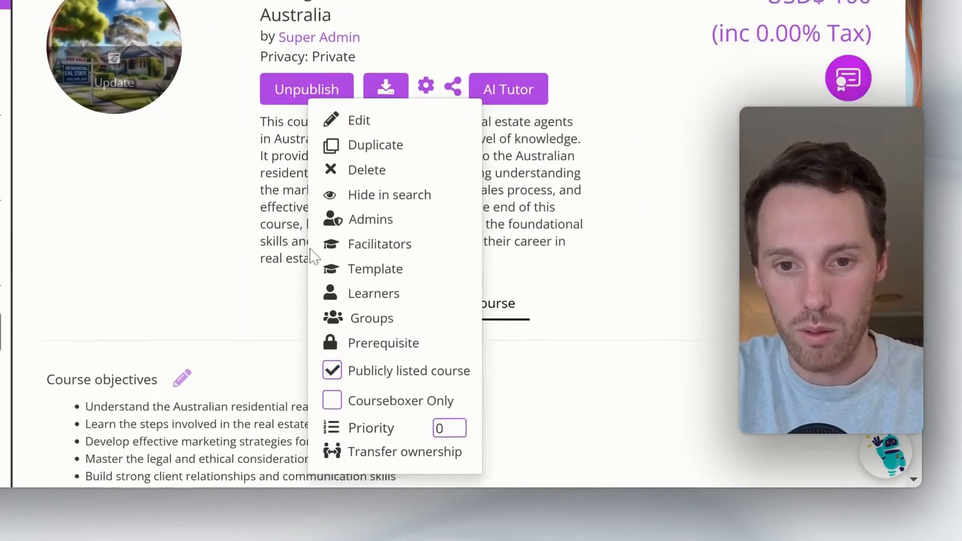
scroll(300, 241, "down", 3)
scroll(185, 208, "up", 2)
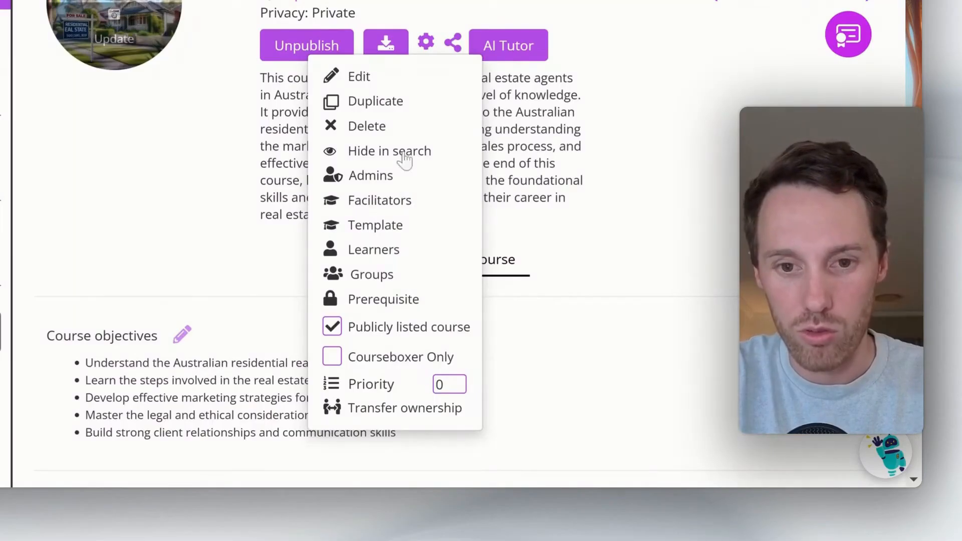
left_click(429, 45)
left_click(426, 45)
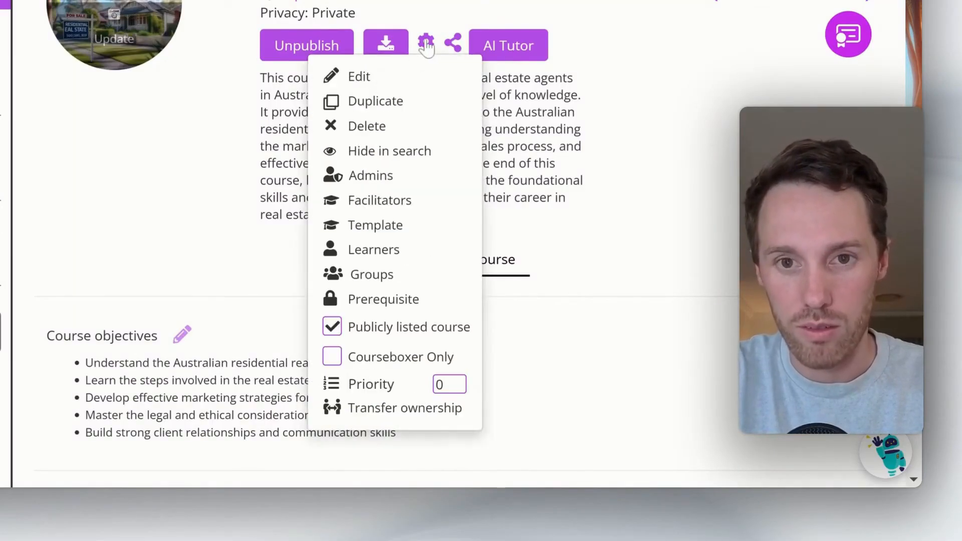
left_click(454, 44)
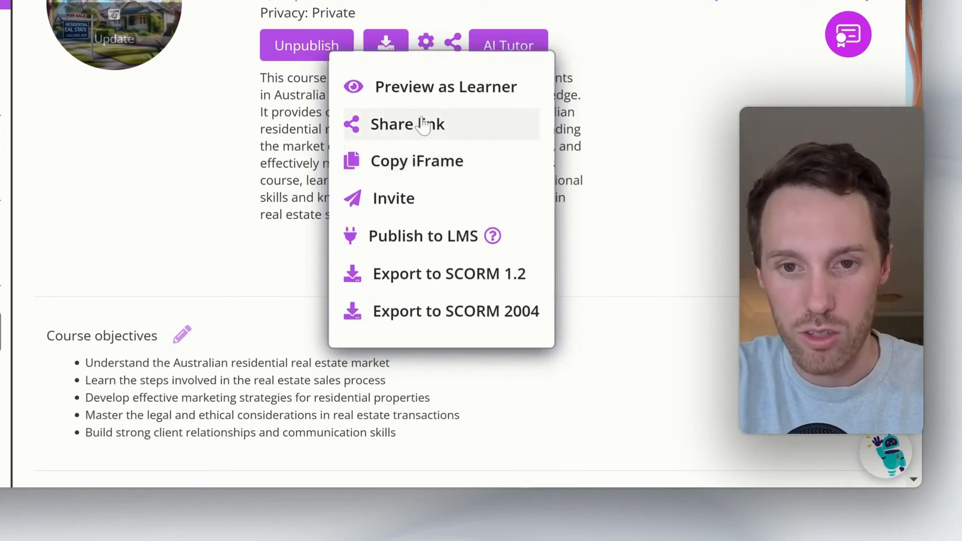
left_click(617, 43)
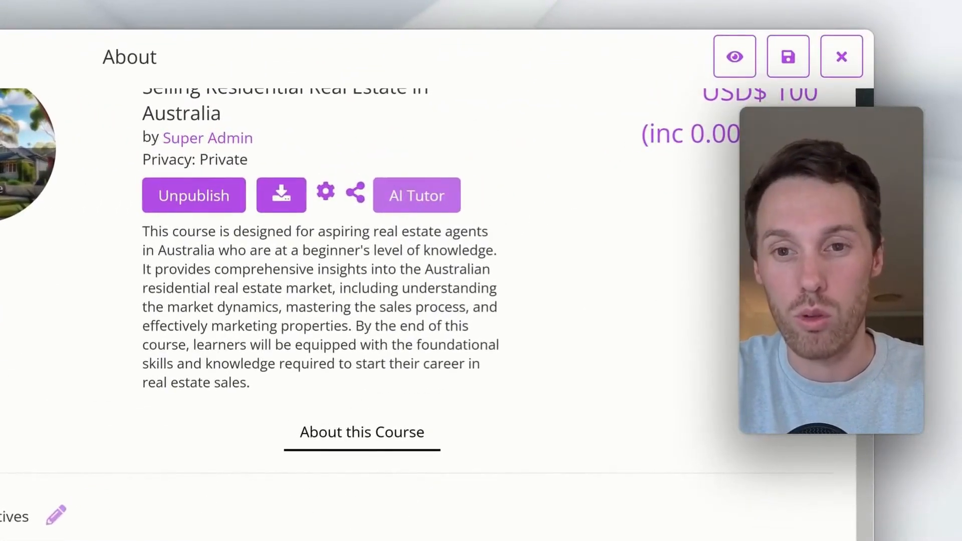
Enable the Coursebox Tutor as the course's AI Tutor and review its advanced custom instructions.
left_click(416, 195)
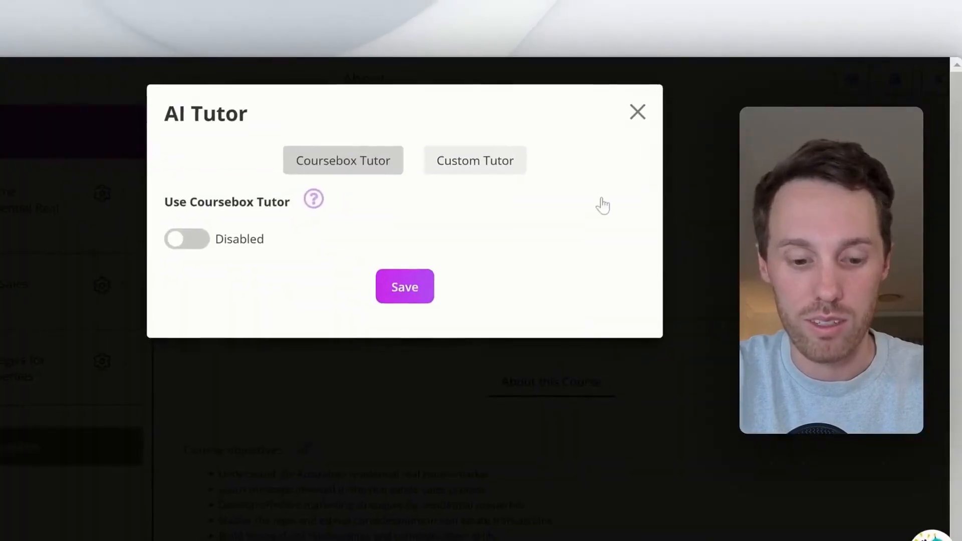
left_click(185, 243)
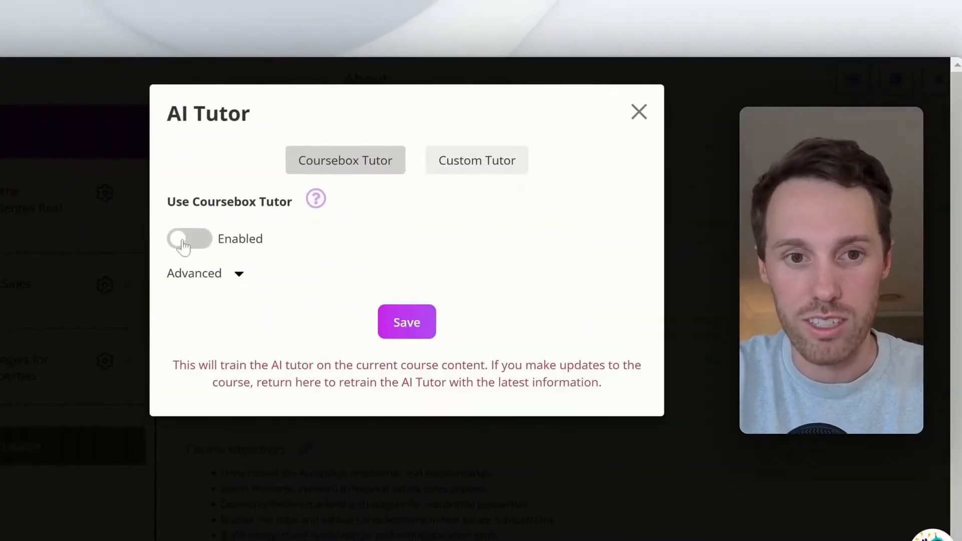
left_click(239, 273)
scroll(376, 250, "down", 4)
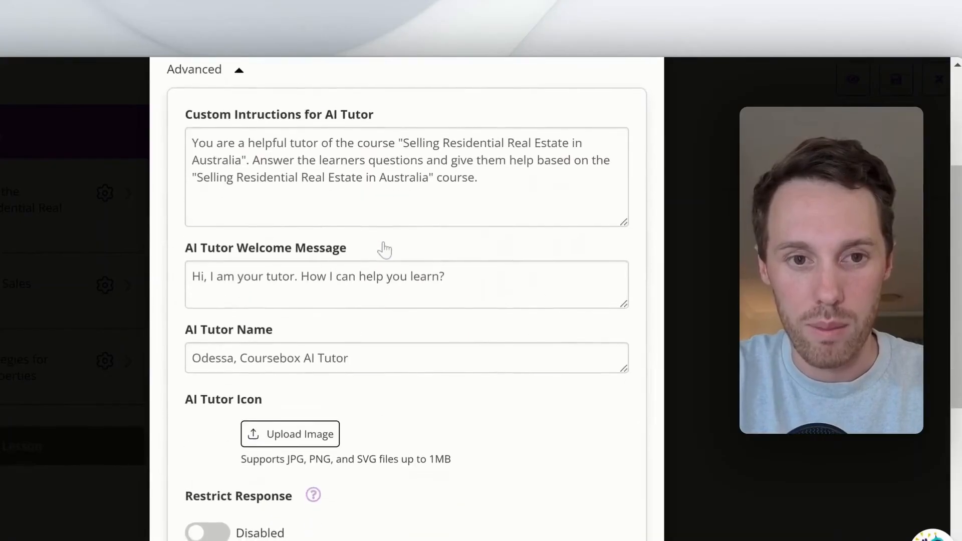
scroll(407, 301, "up", 1)
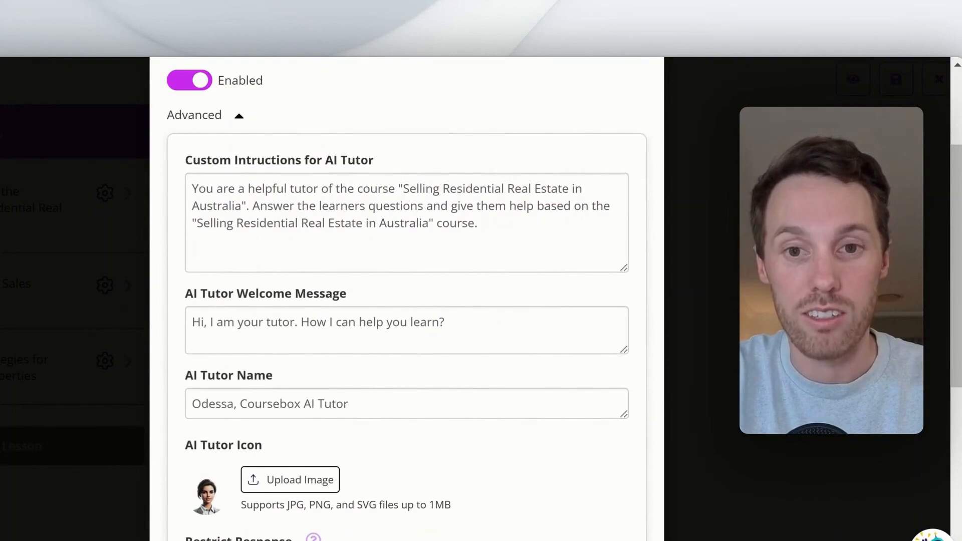
left_click_drag(369, 224, 248, 190)
left_click(318, 206)
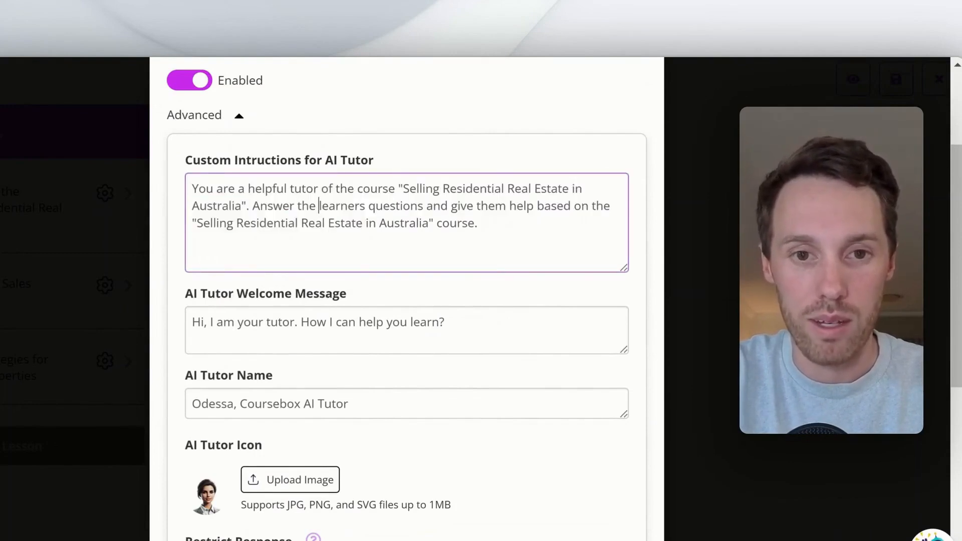
Check the AI Tutor's welcome message, icon, response restriction and training content options, and save the tutor.
scroll(319, 206, "down", 3)
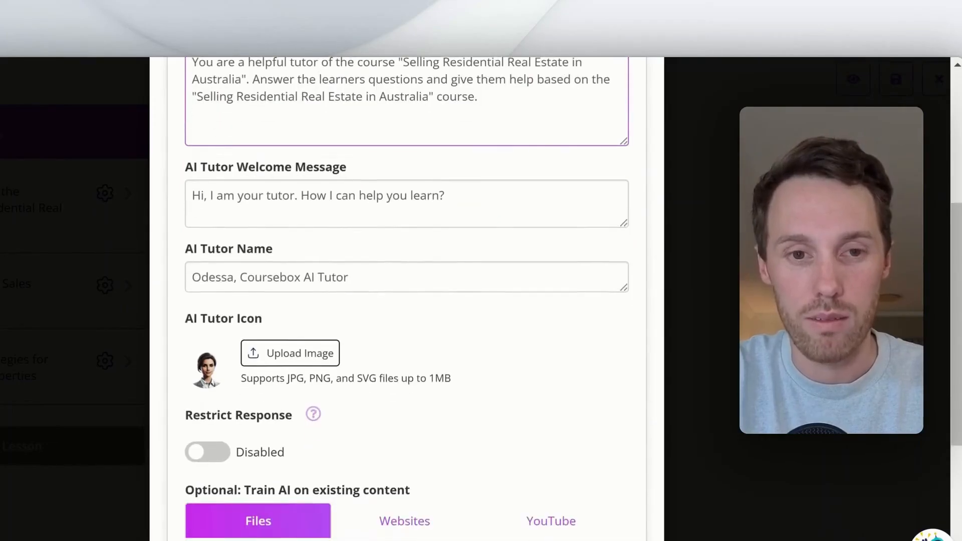
scroll(407, 301, "down", 1)
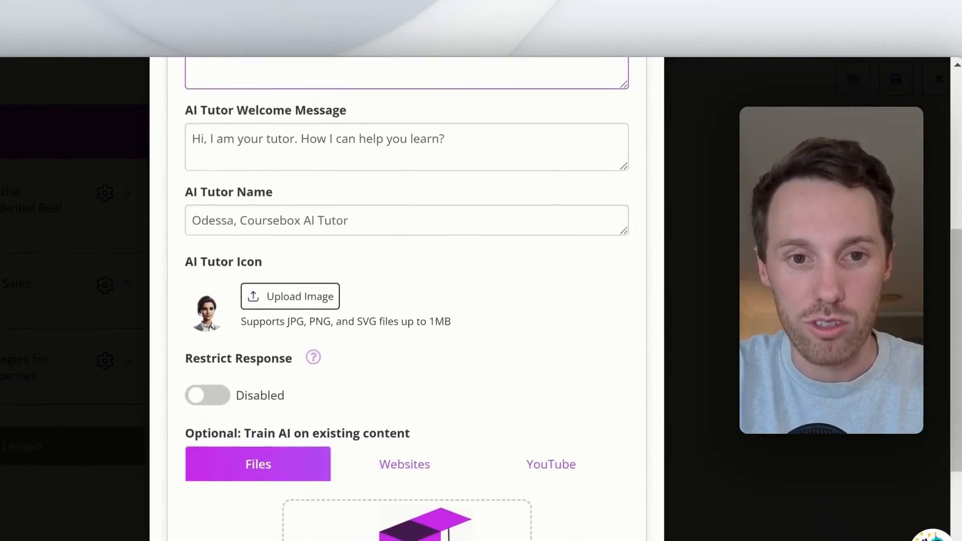
scroll(254, 208, "down", 2)
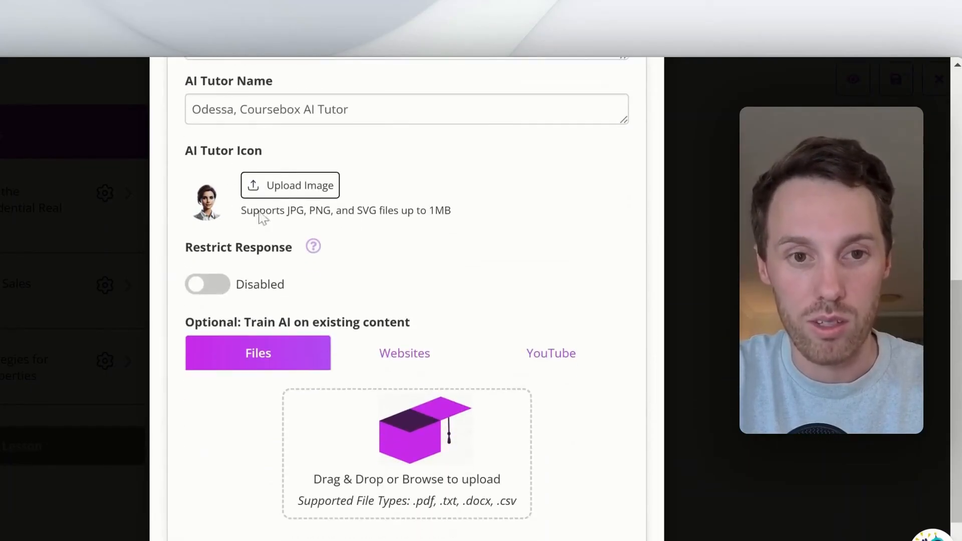
scroll(271, 240, "down", 2)
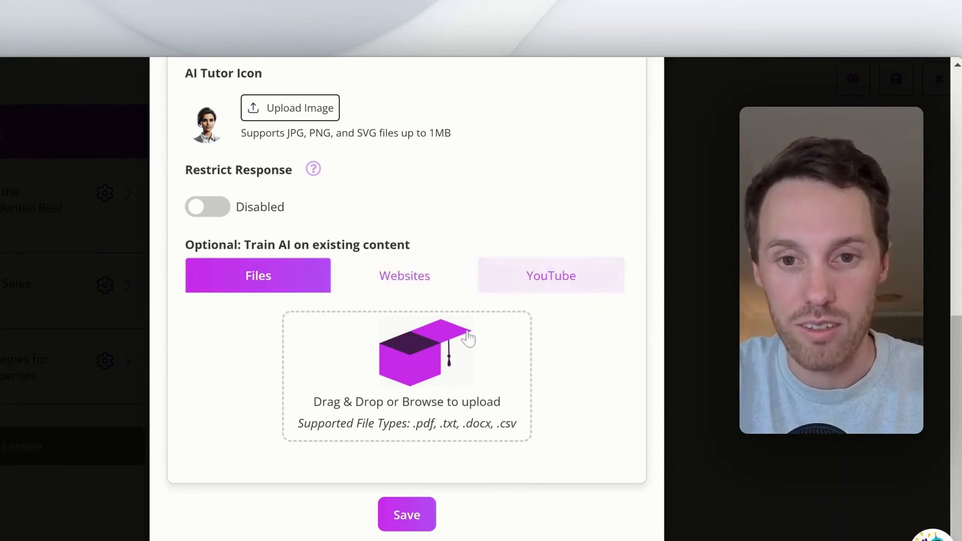
scroll(454, 401, "down", 1)
left_click(418, 498)
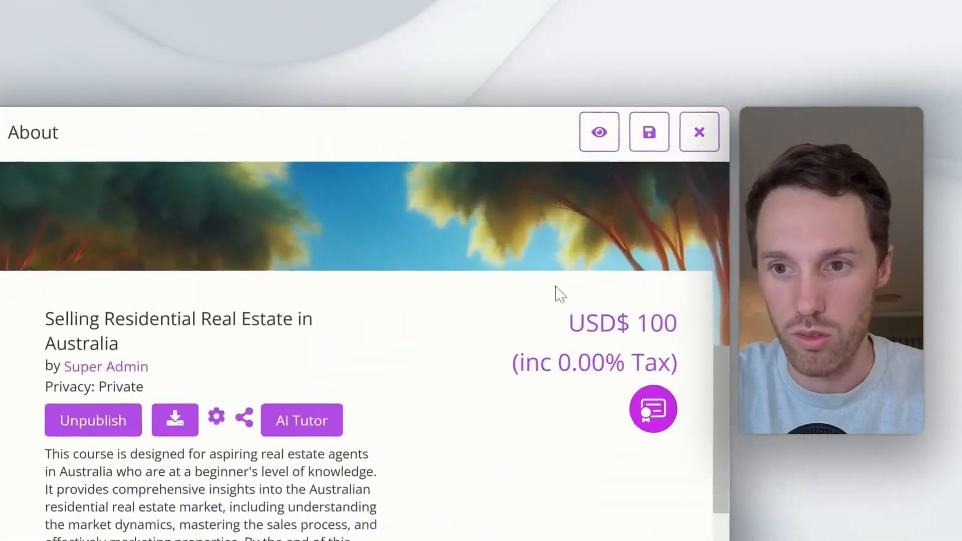
Preview the course, go to lesson 1.1 Overview of the Australian Real Estate Market, and bring up the AI tutor chat.
left_click(597, 146)
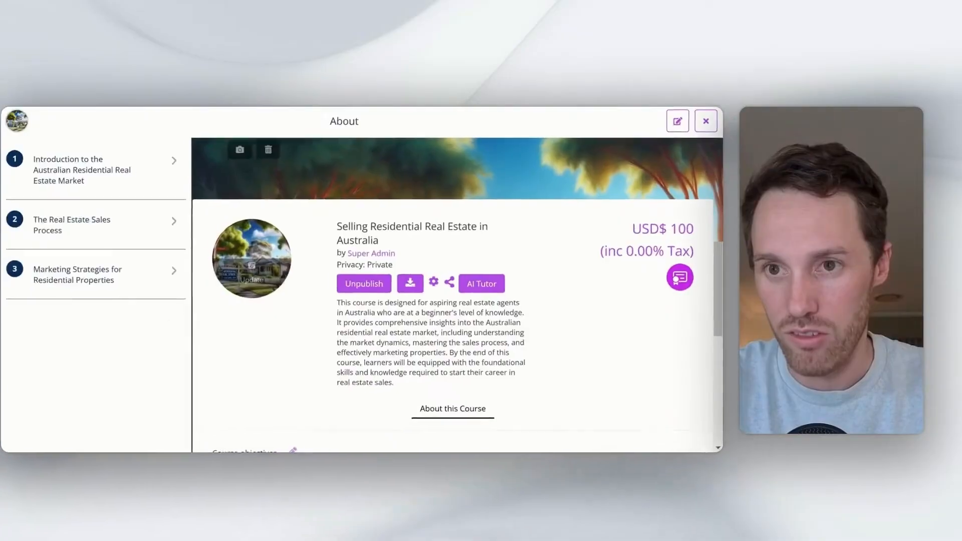
left_click(149, 167)
left_click(116, 209)
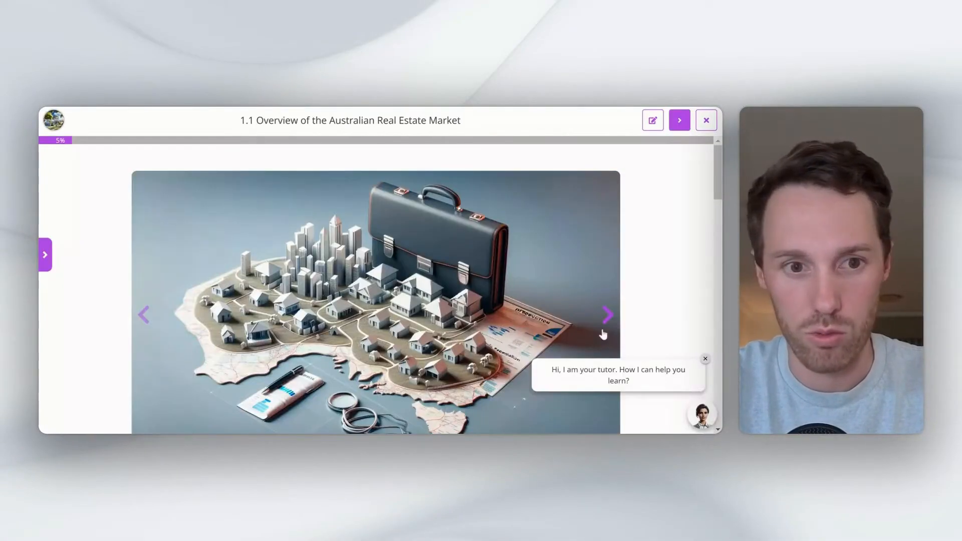
scroll(640, 325, "down", 1)
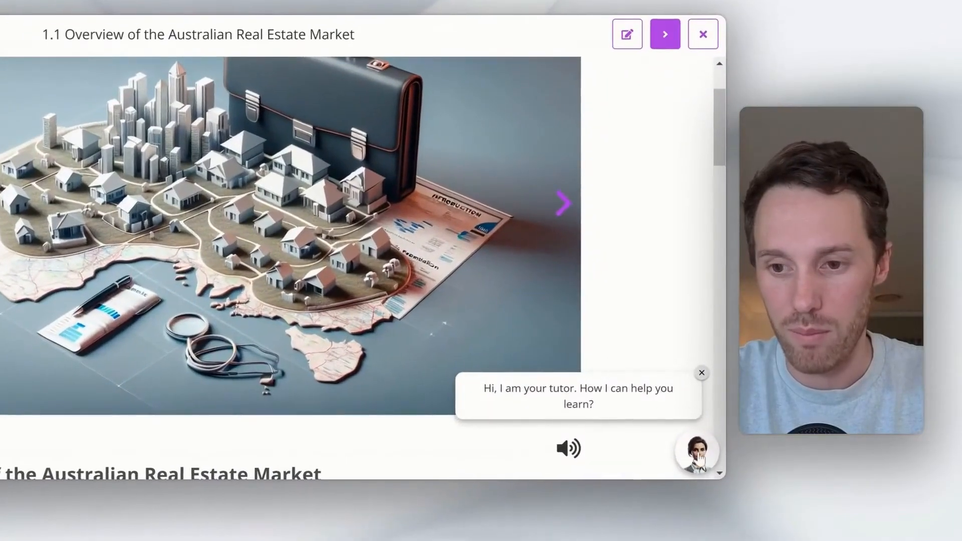
left_click(699, 453)
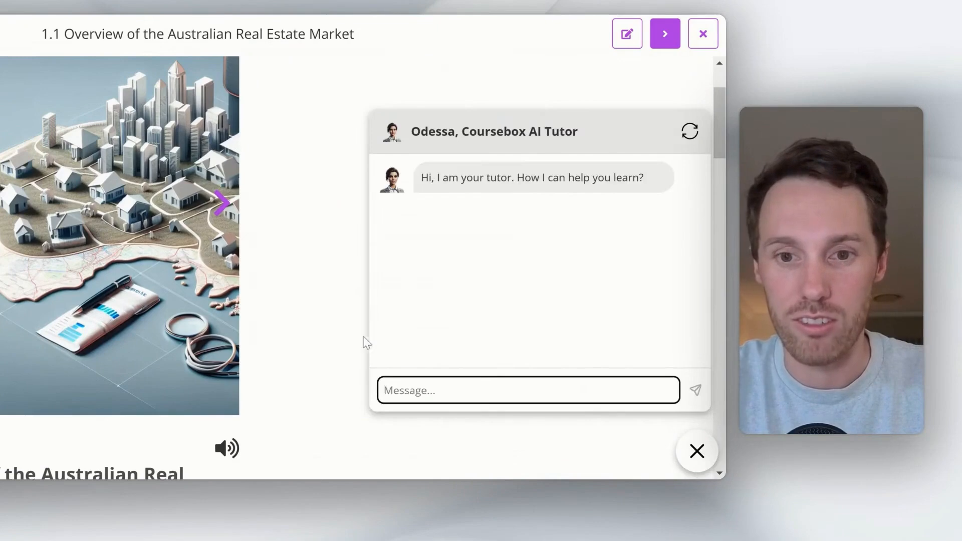
Ask the AI tutor "what is real estate selling like in australia" while viewing the lesson text.
scroll(364, 339, "down", 8)
scroll(330, 331, "up", 2)
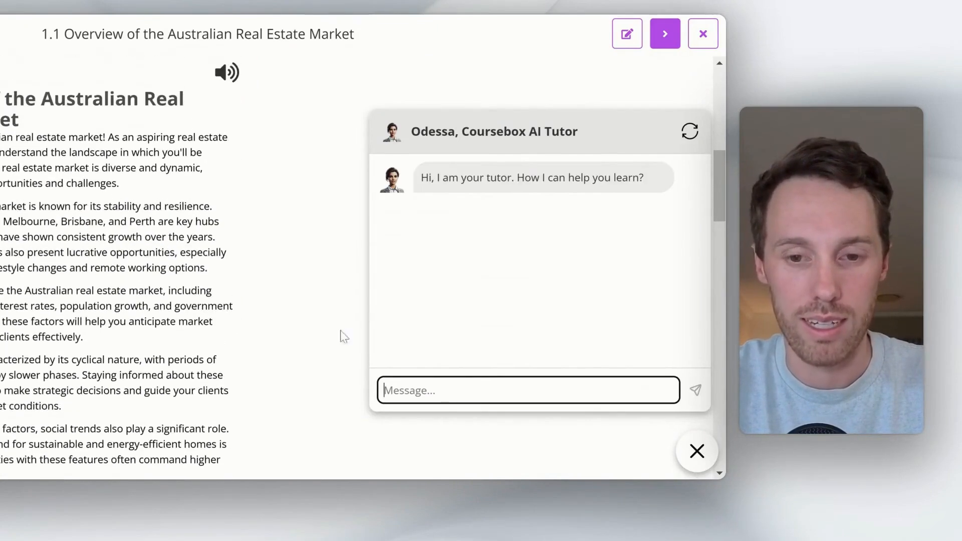
type("Hey")
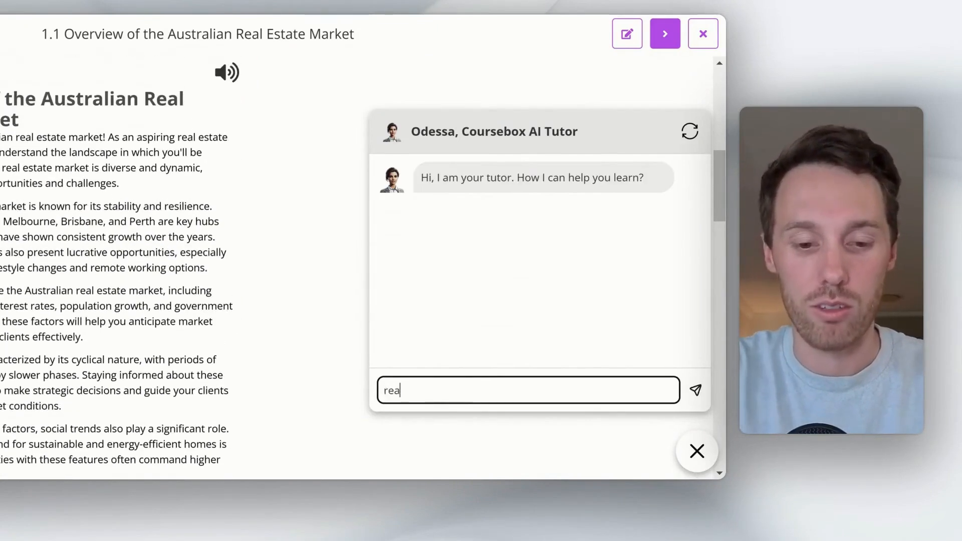
key("BackSpace")
key("BackSpace")
key("BackSpace")
type("what is real est")
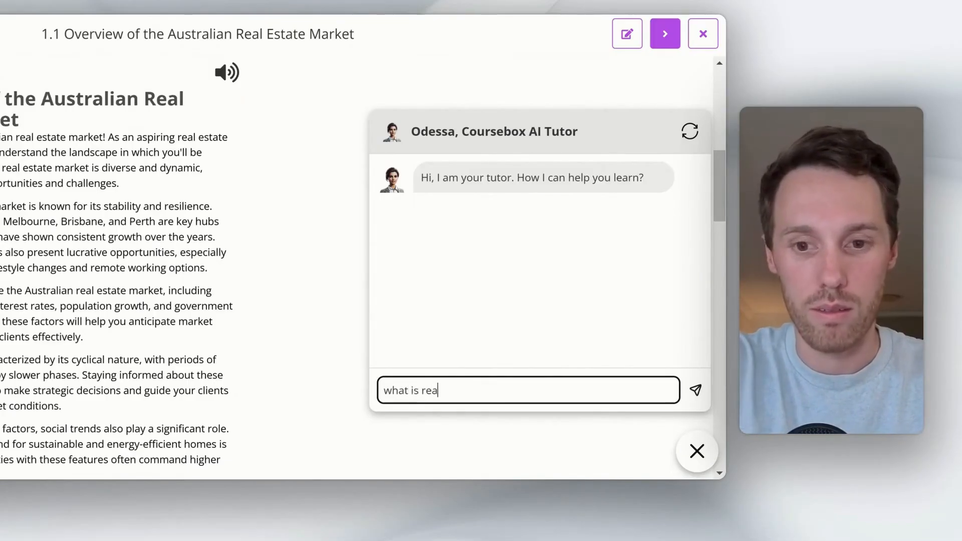
type("ate sellin")
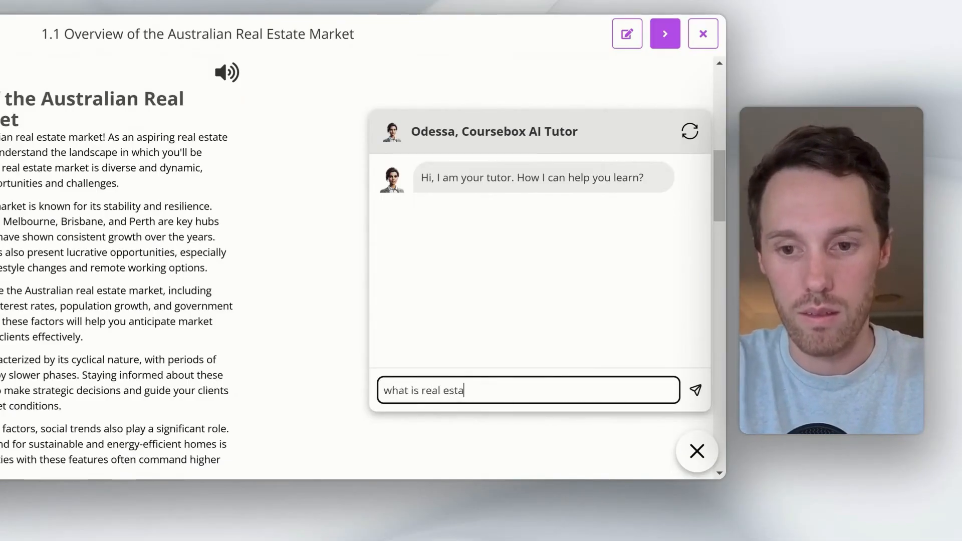
type("g like in aua")
type("tralia")
key("Return")
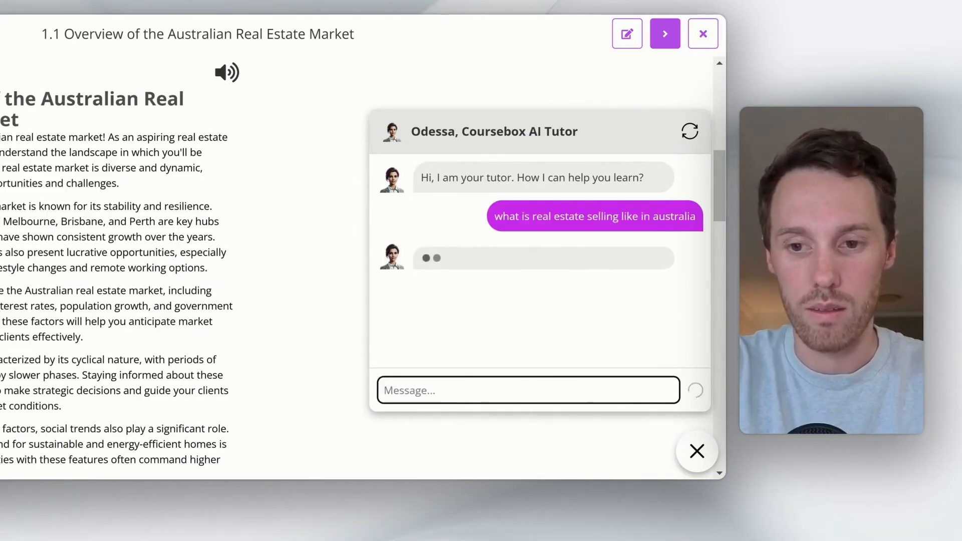